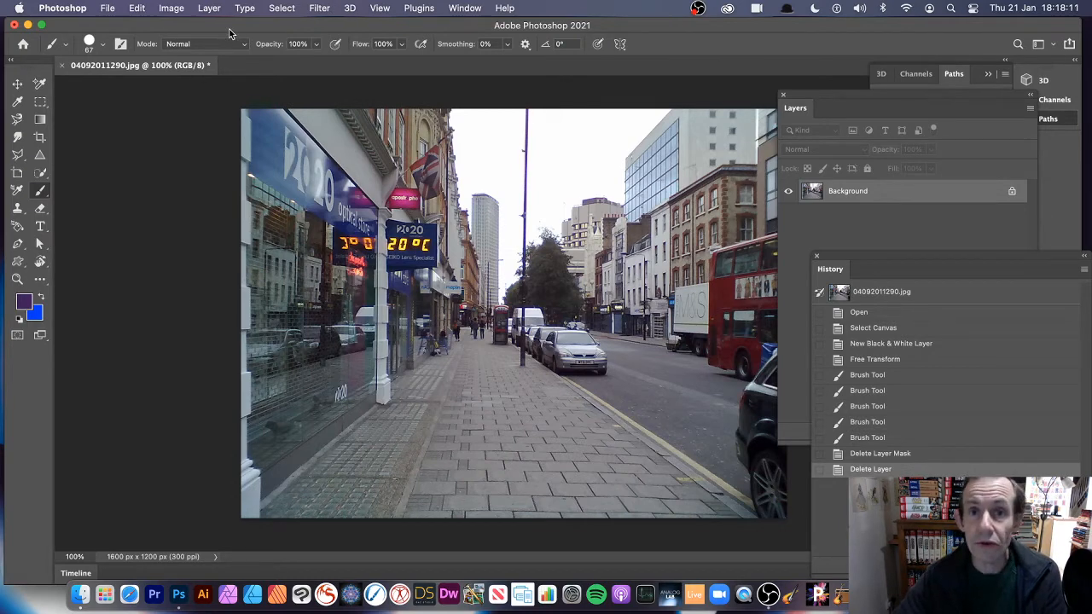
Step: Start a Black & White adjustment on the photo and try the Blue Filter, Darker and High Contrast Blue Filter presets
click(173, 8)
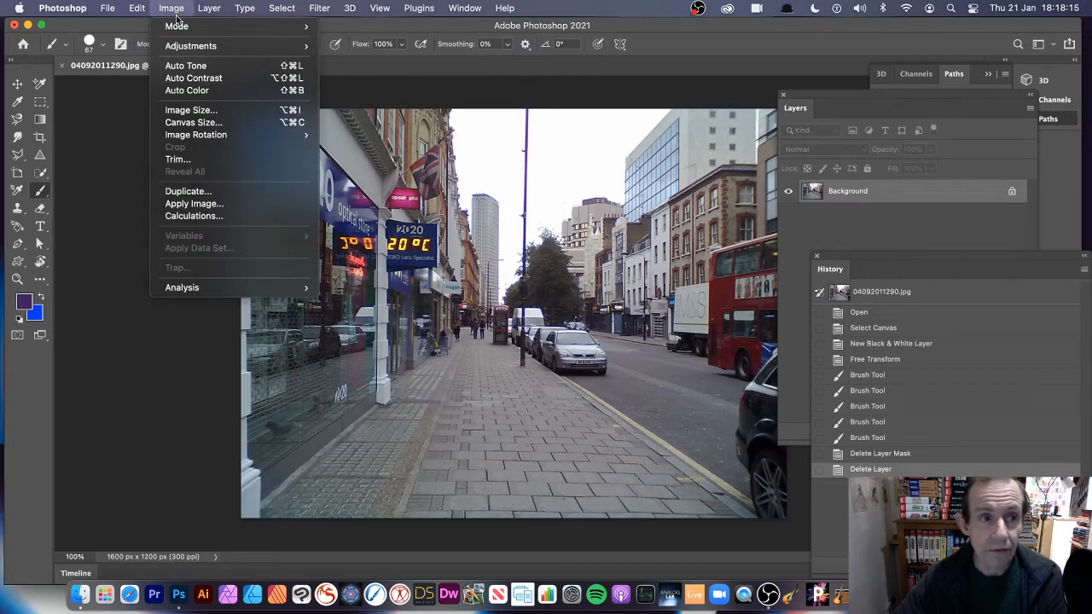
mouse_move(181, 47)
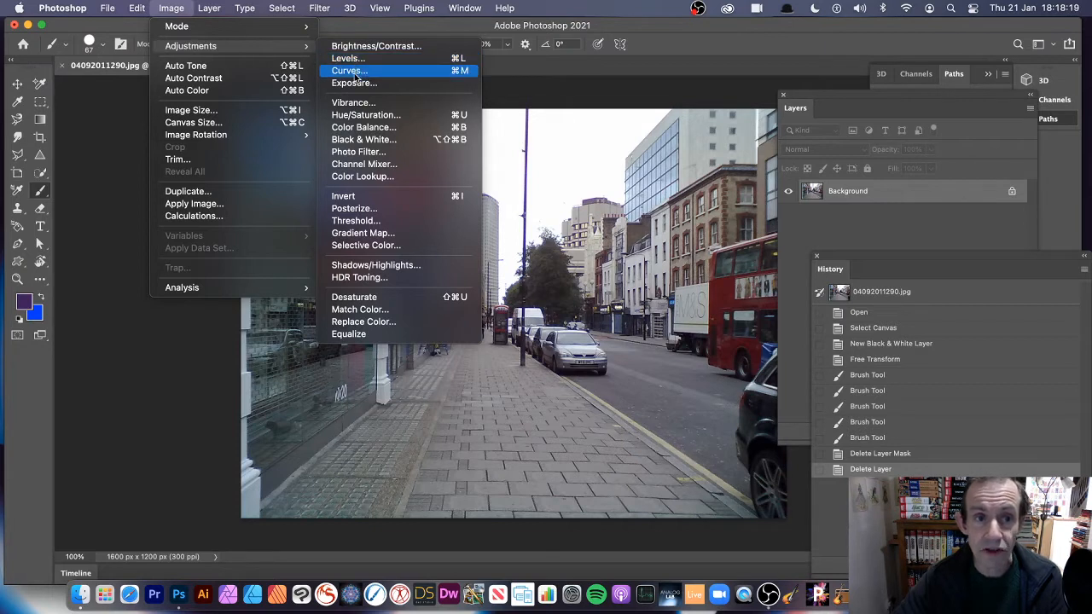
click(371, 141)
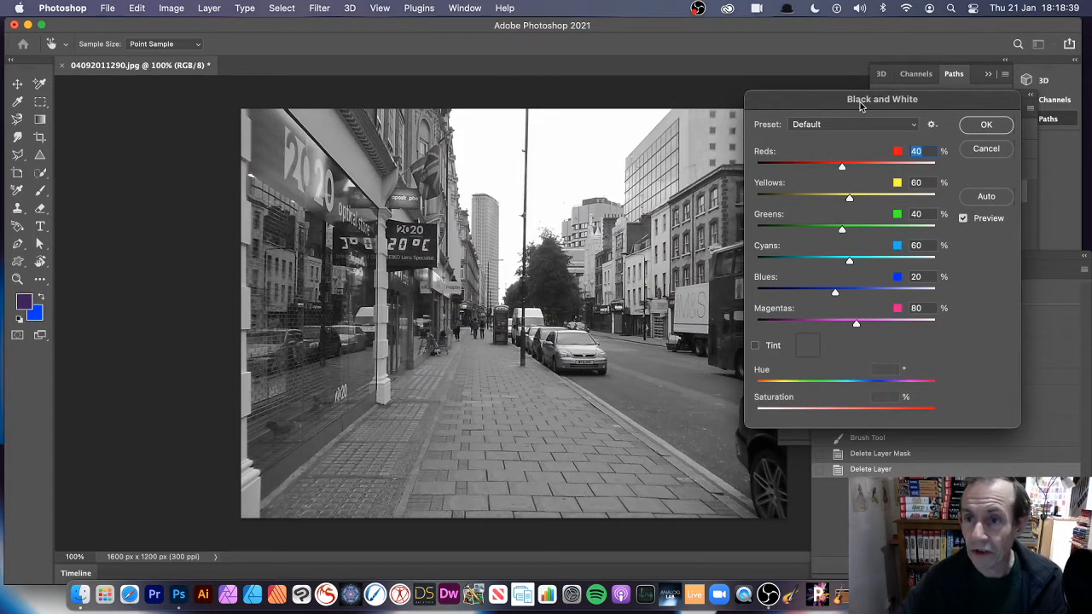
drag(861, 106, 573, 133)
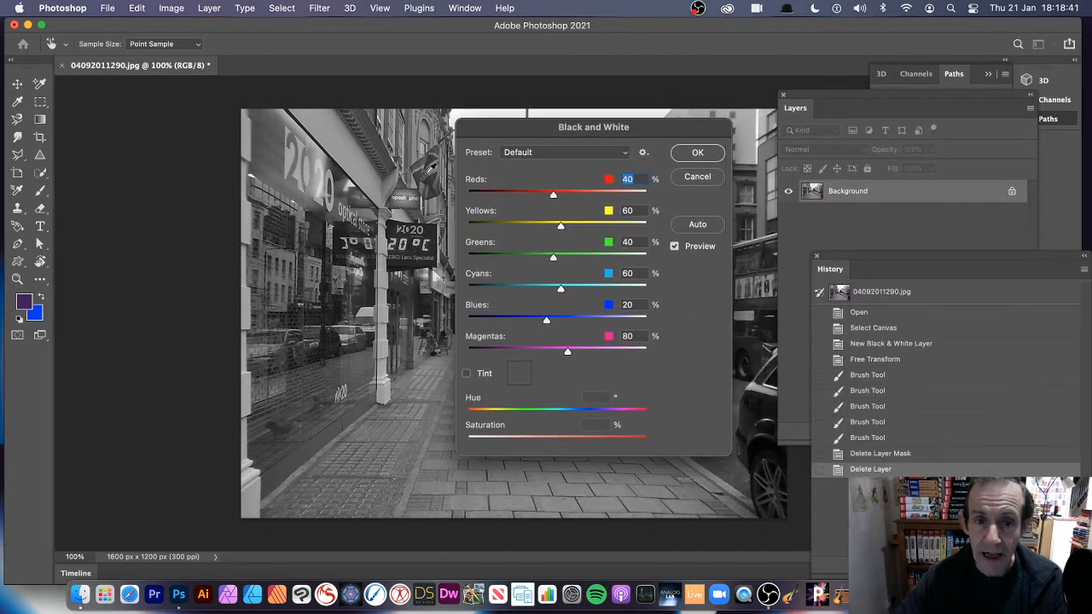
drag(495, 134, 687, 132)
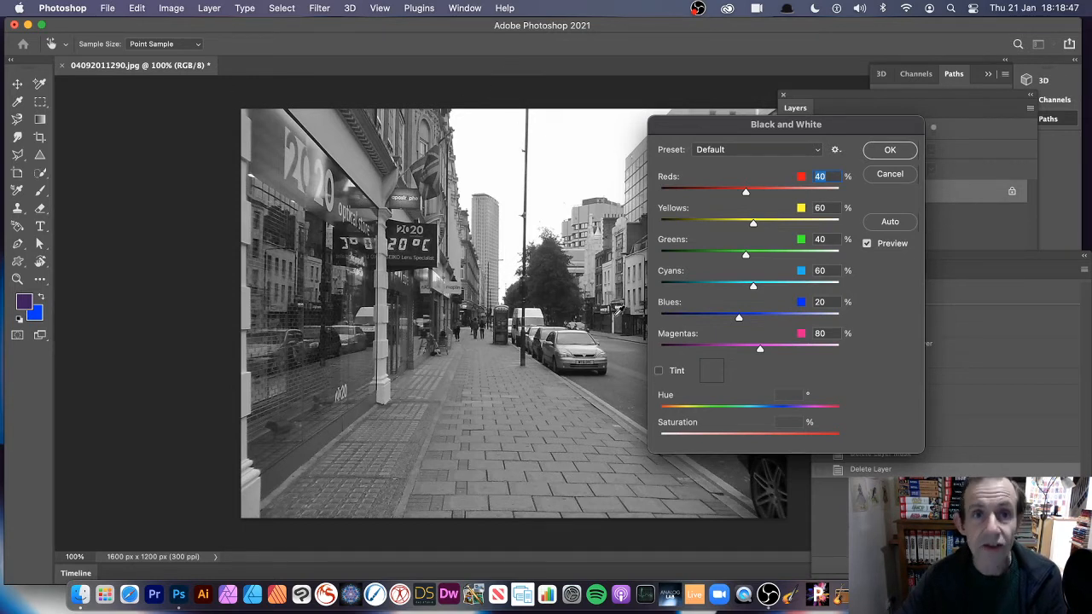
click(748, 152)
click(733, 171)
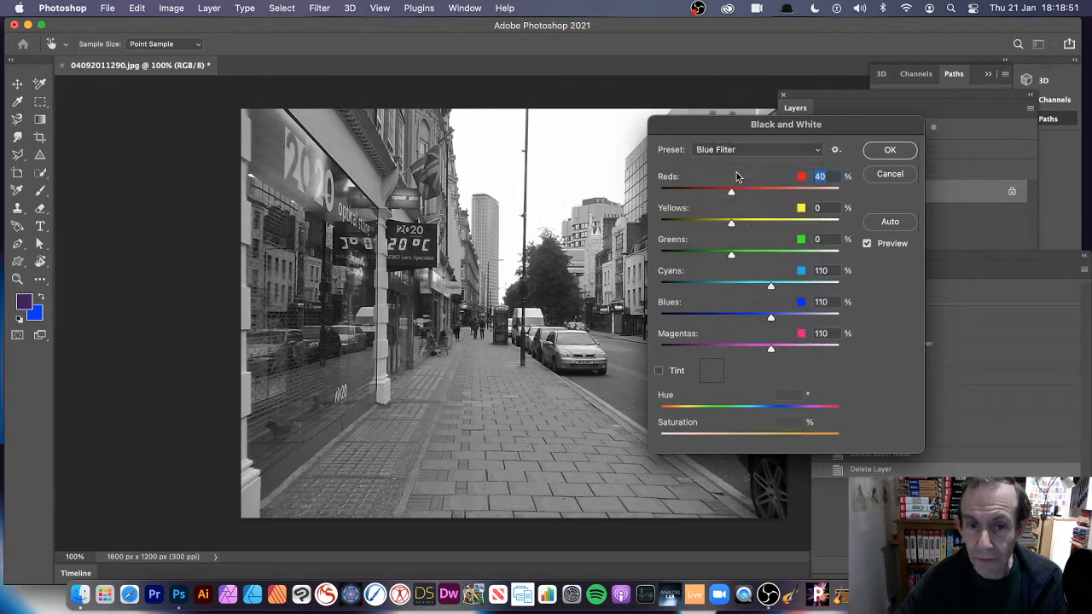
click(727, 155)
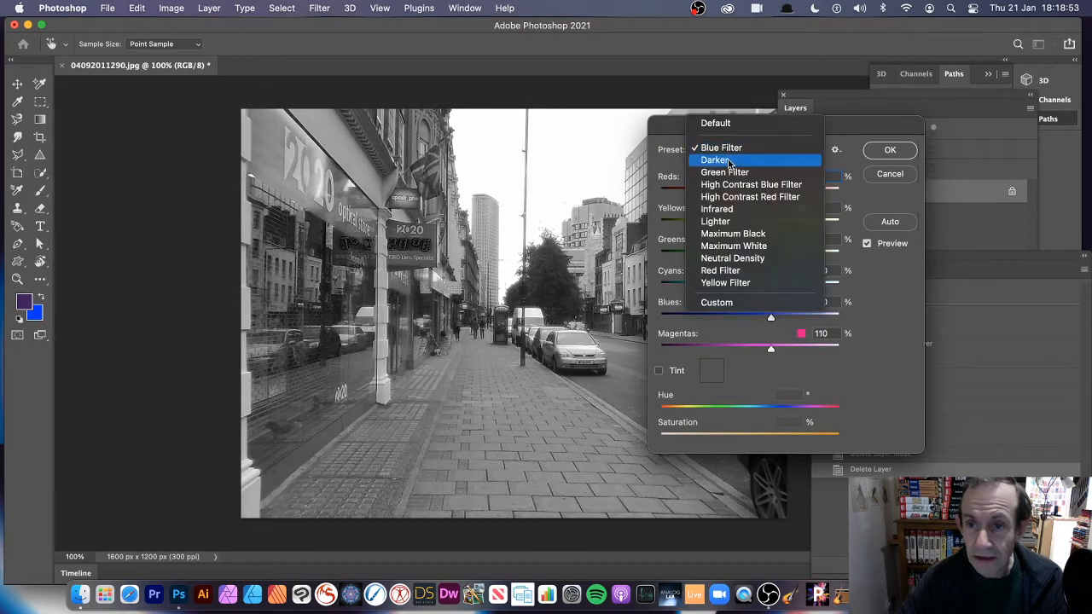
click(728, 161)
click(726, 155)
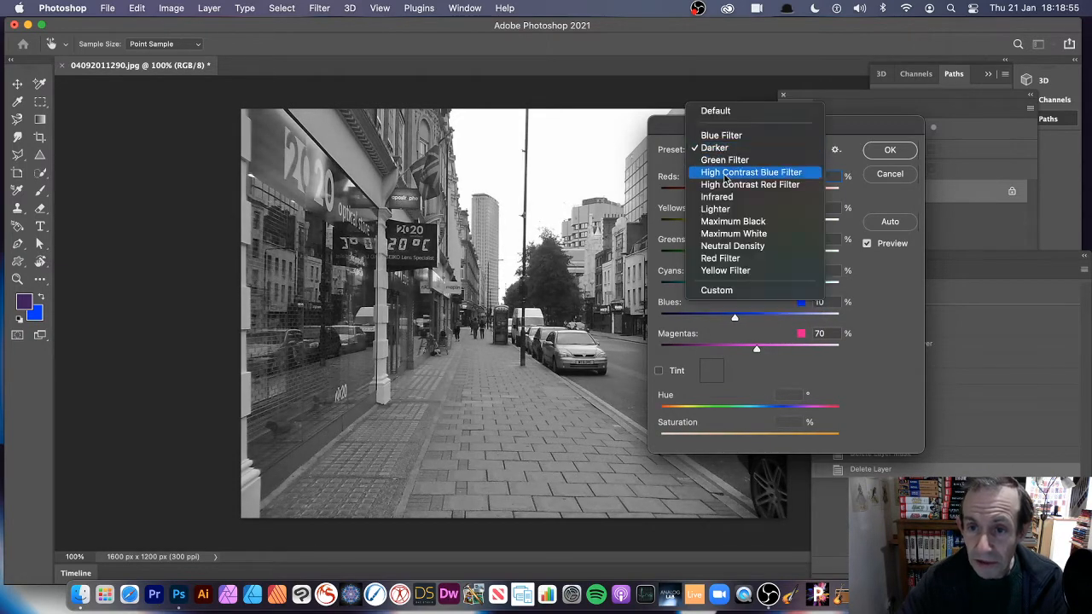
click(727, 174)
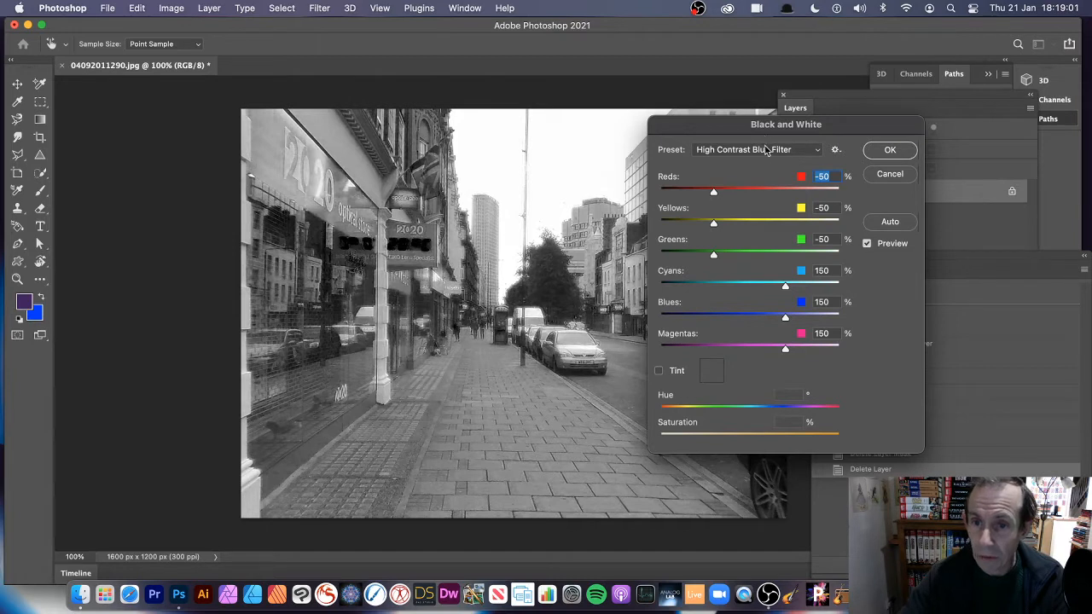
Step: Customize the black-and-white mix by setting Reds to 106% and Magentas to -29%
click(811, 191)
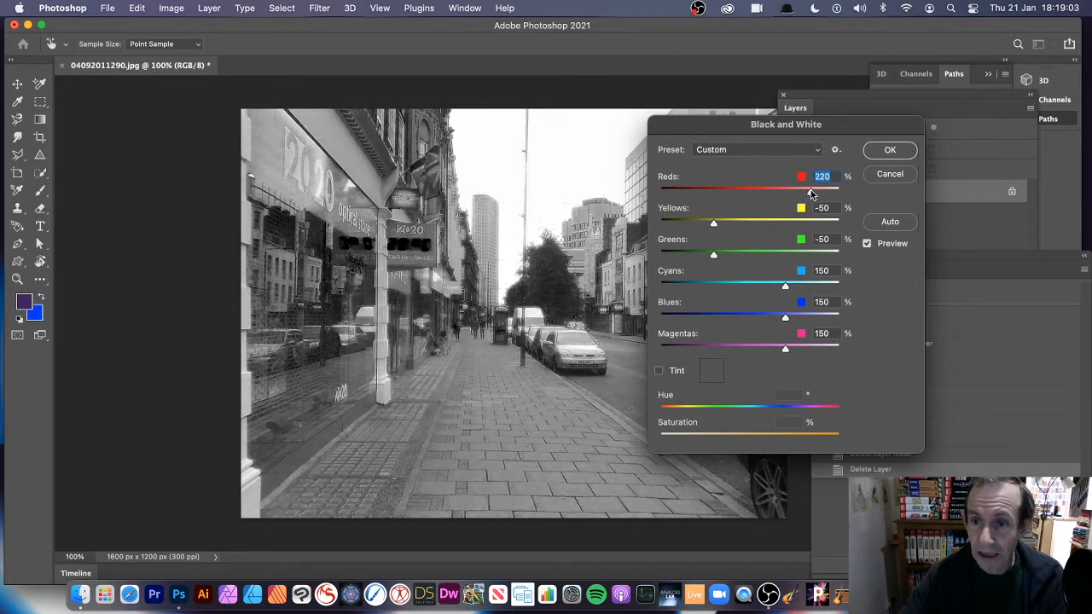
mouse_move(777, 191)
mouse_down()
mouse_move(698, 191)
mouse_move(785, 191)
mouse_move(770, 189)
mouse_up()
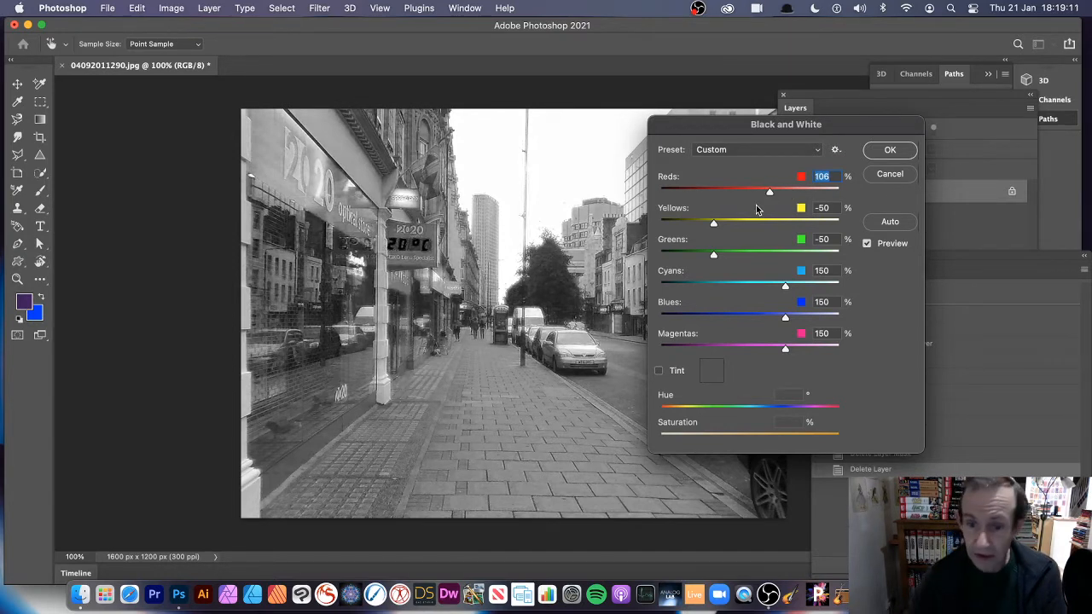
click(721, 348)
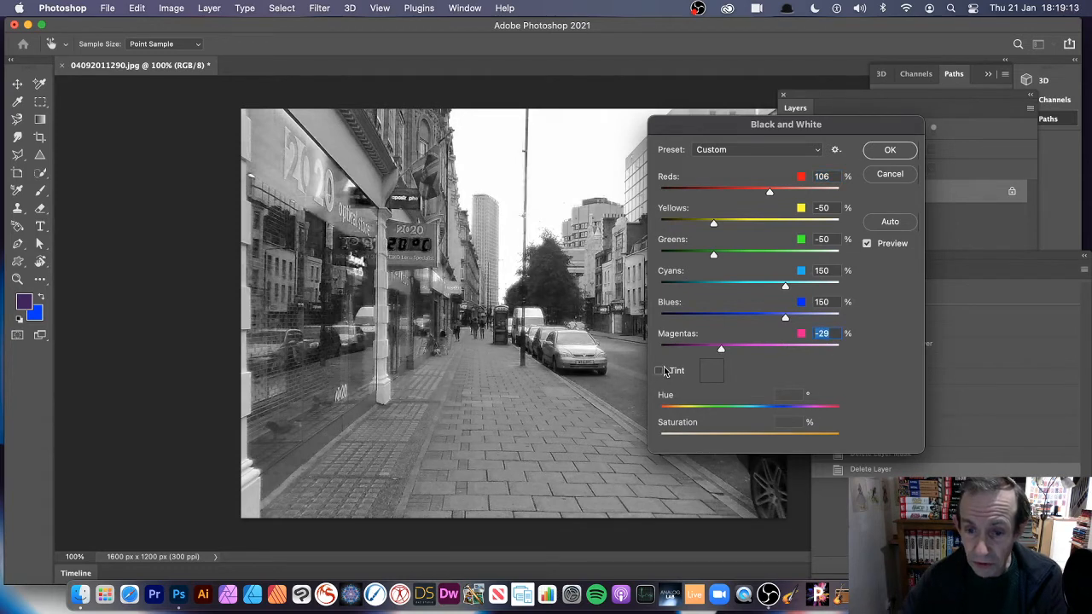
Step: Tint the black-and-white conversion with hue 326° and saturation 63%, and apply the adjustment
click(659, 372)
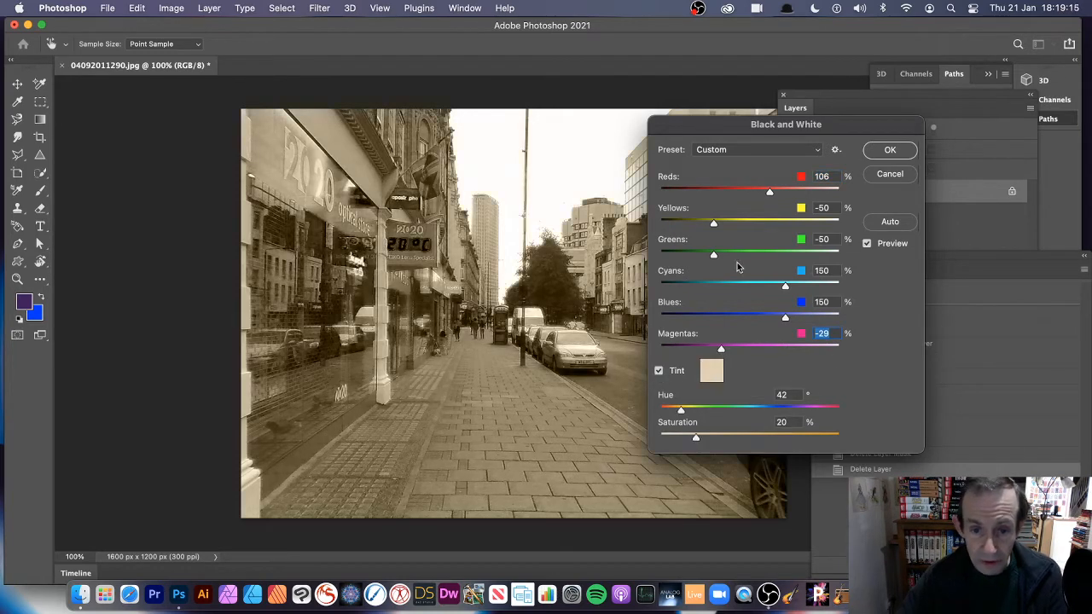
click(711, 371)
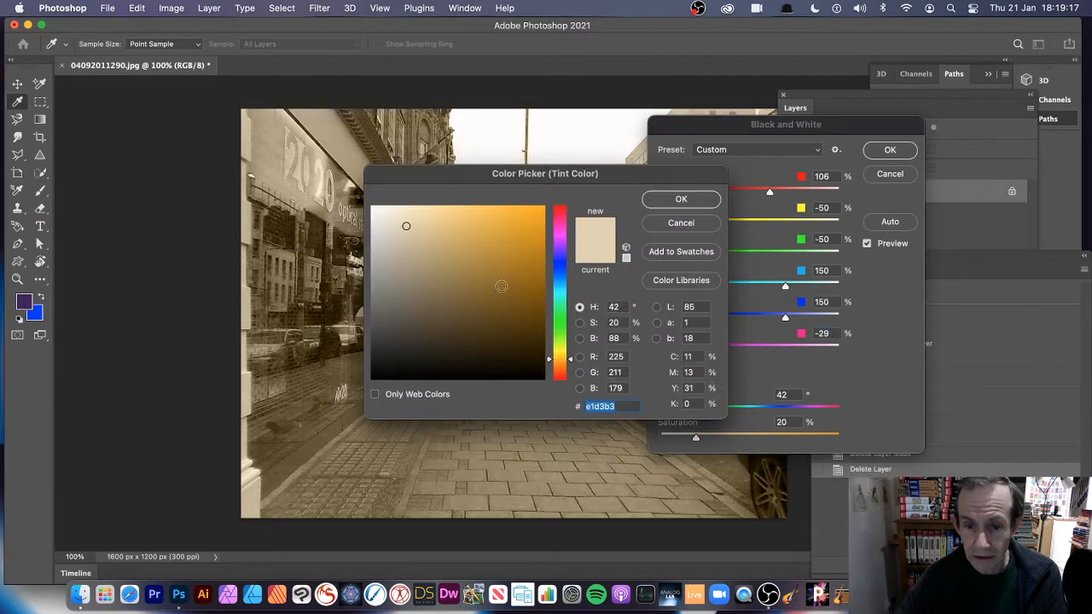
click(519, 302)
click(659, 203)
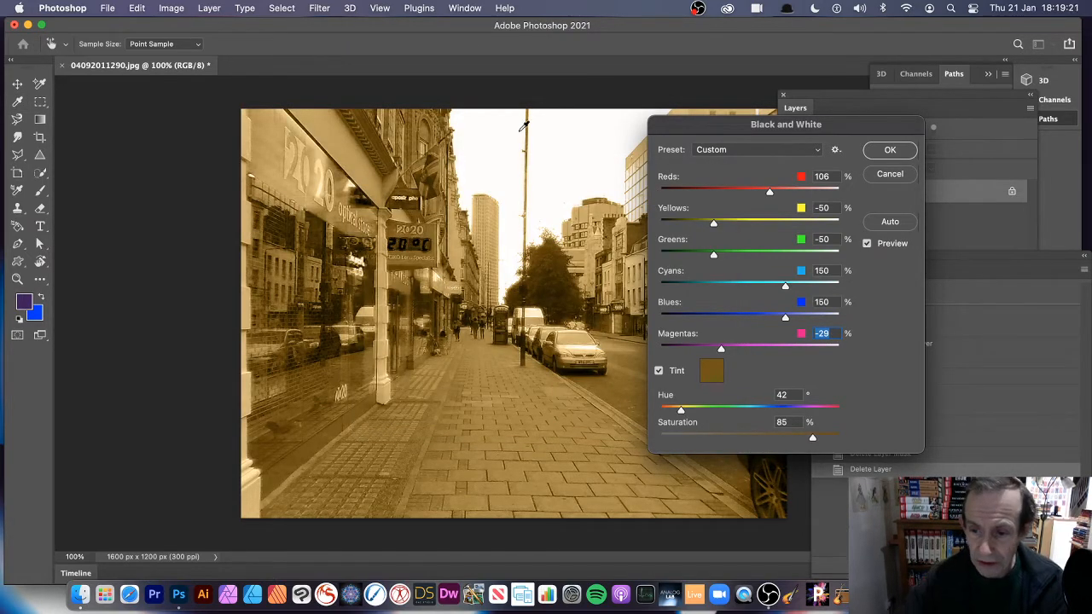
drag(813, 440, 822, 411)
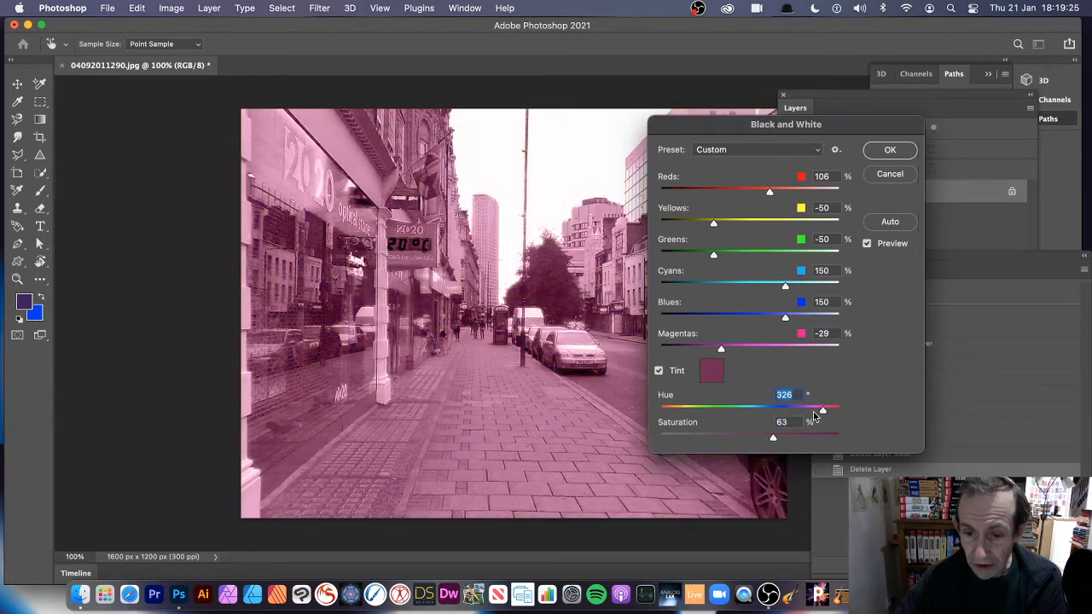
click(757, 150)
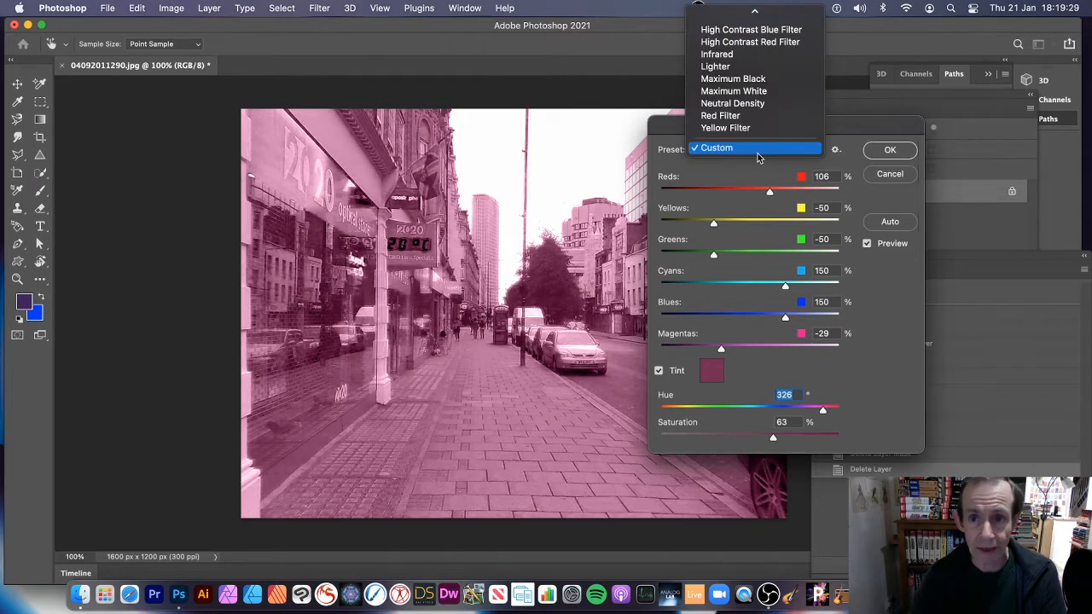
click(912, 184)
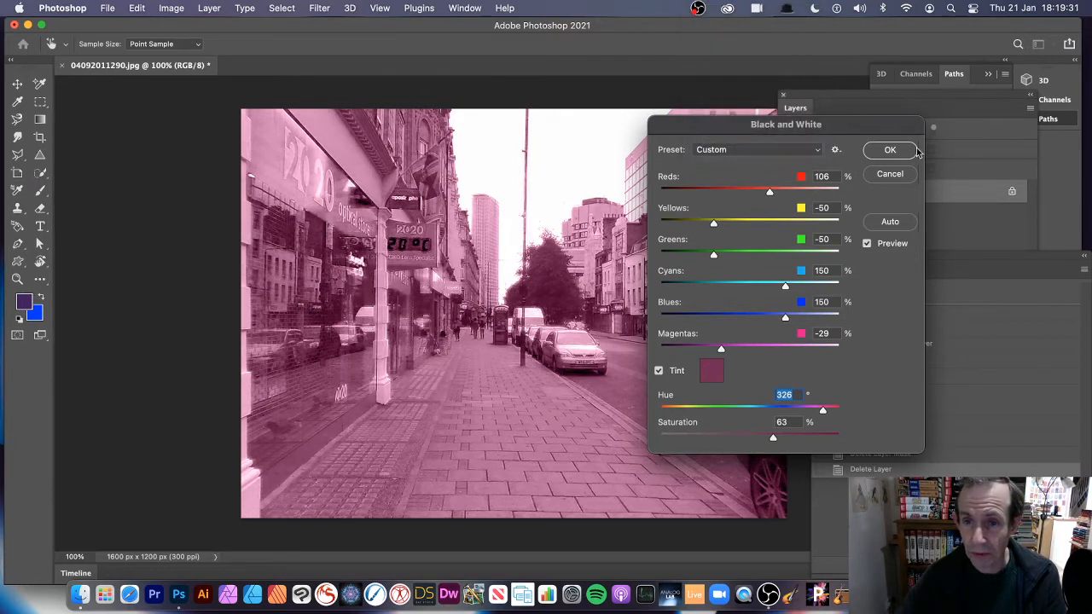
click(890, 151)
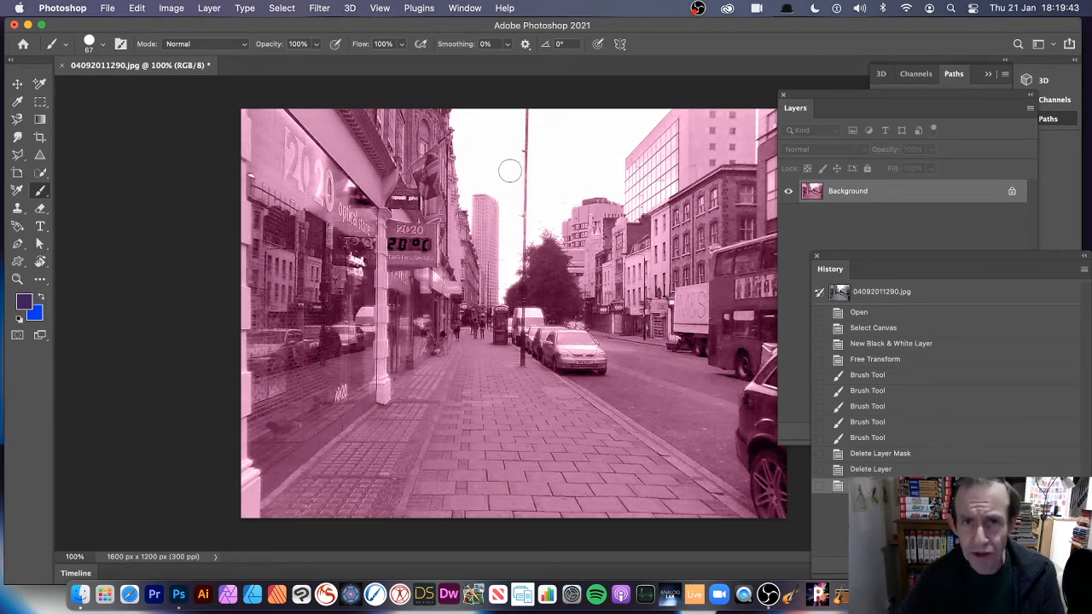
Step: Paint a trial brush stroke over the street scene, undo it, and revert the photo to the Delete Layer history state
mouse_move(559, 209)
mouse_down()
mouse_move(457, 261)
mouse_move(472, 203)
mouse_up()
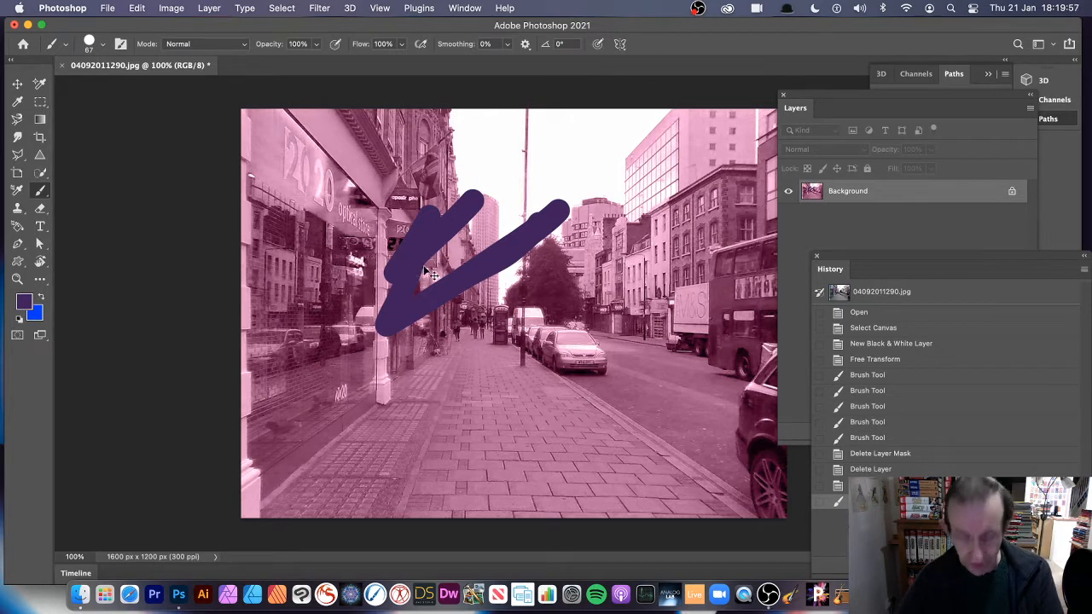
key(super+z)
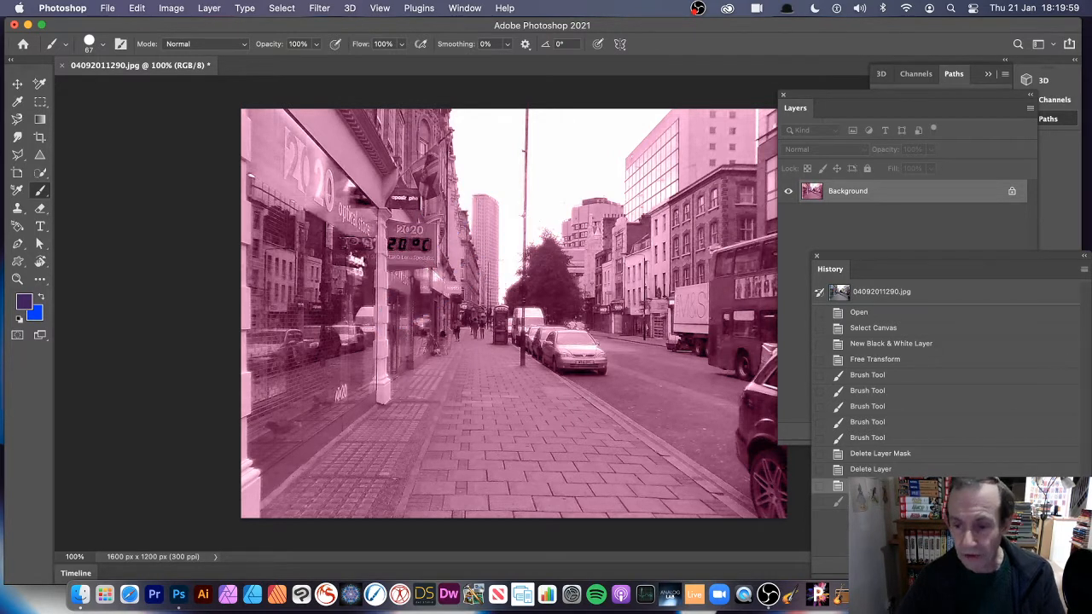
click(871, 470)
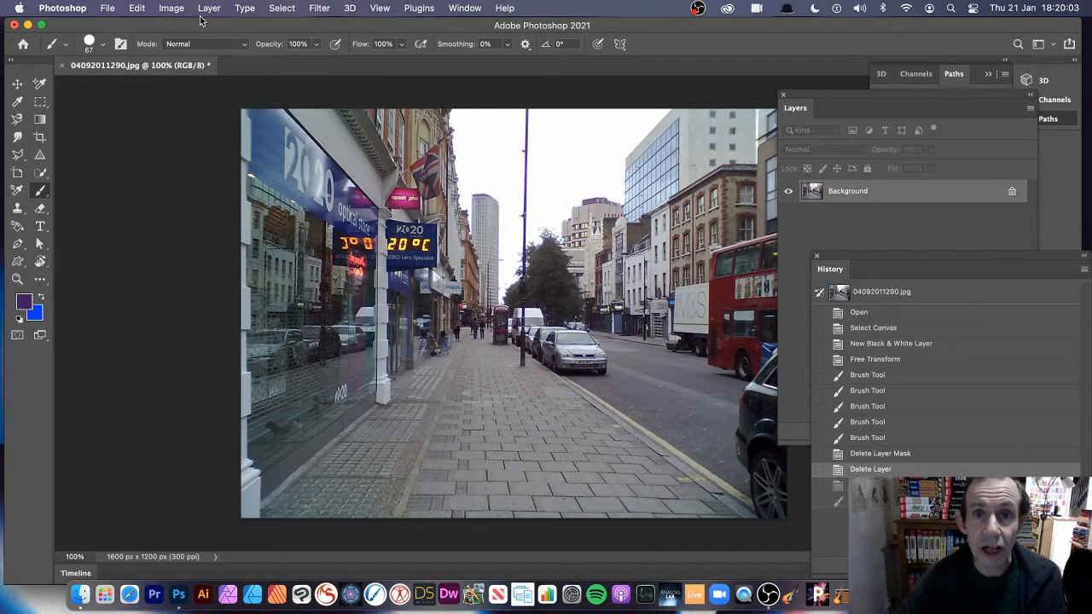
Step: Apply a Black & White adjustment to the Background layer, trying the Green Filter preset and settling on High Contrast Blue Filter
click(169, 8)
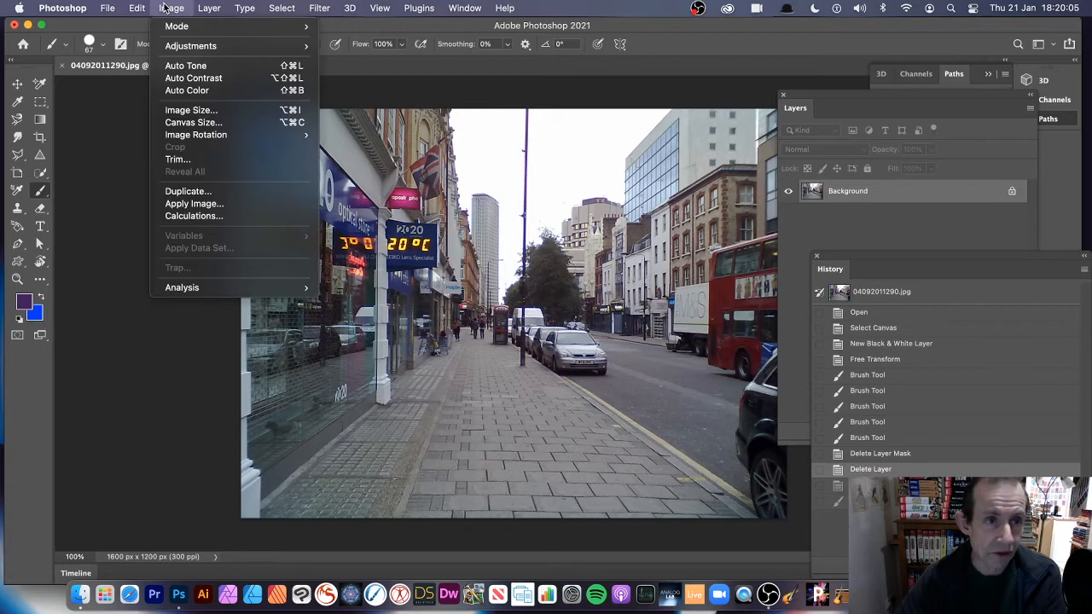
mouse_move(171, 43)
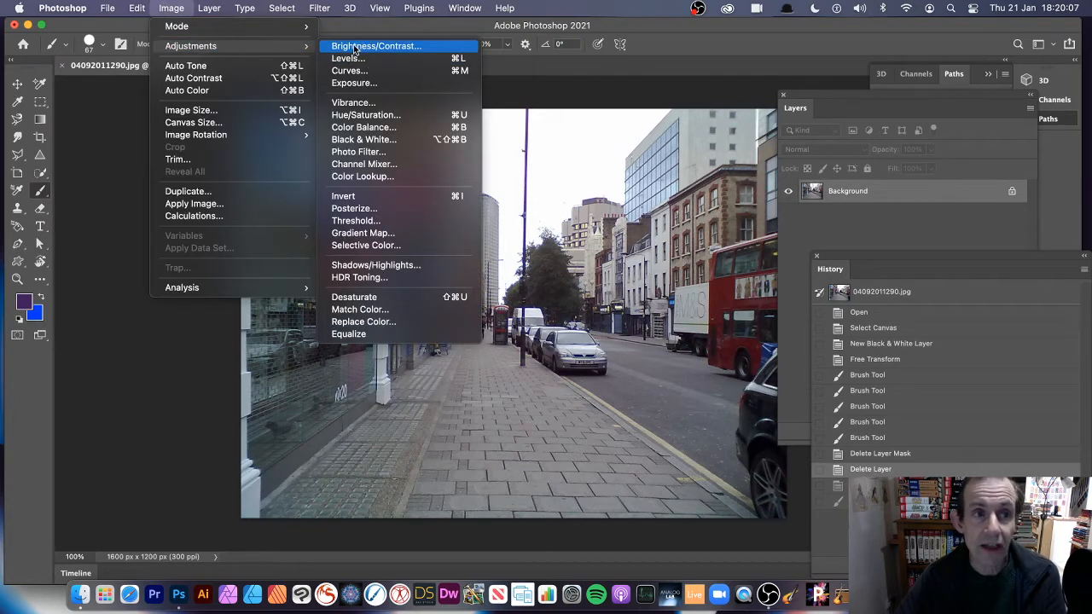
click(364, 140)
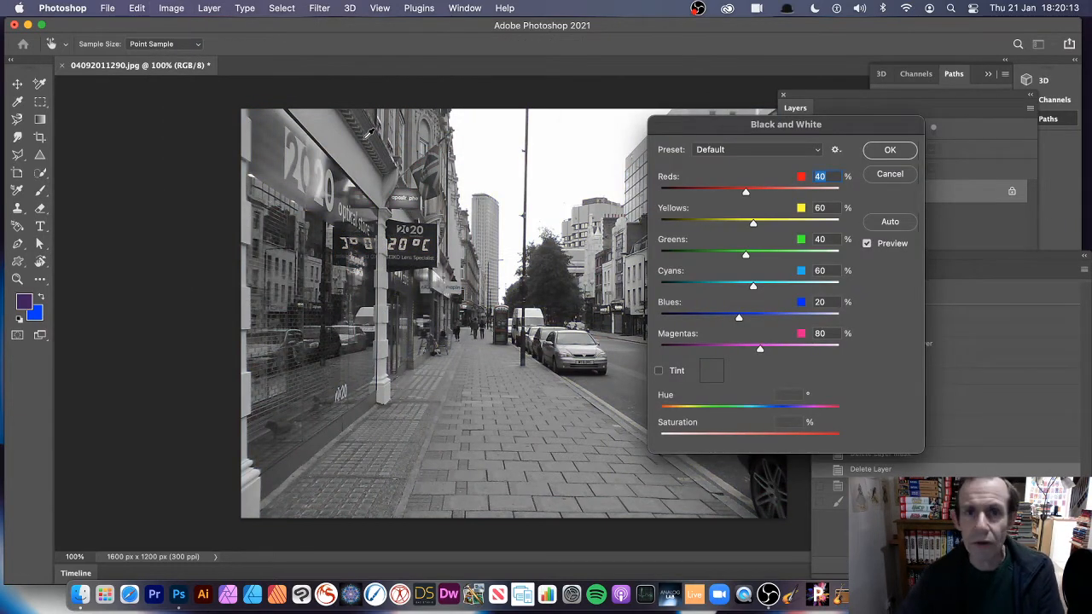
click(771, 152)
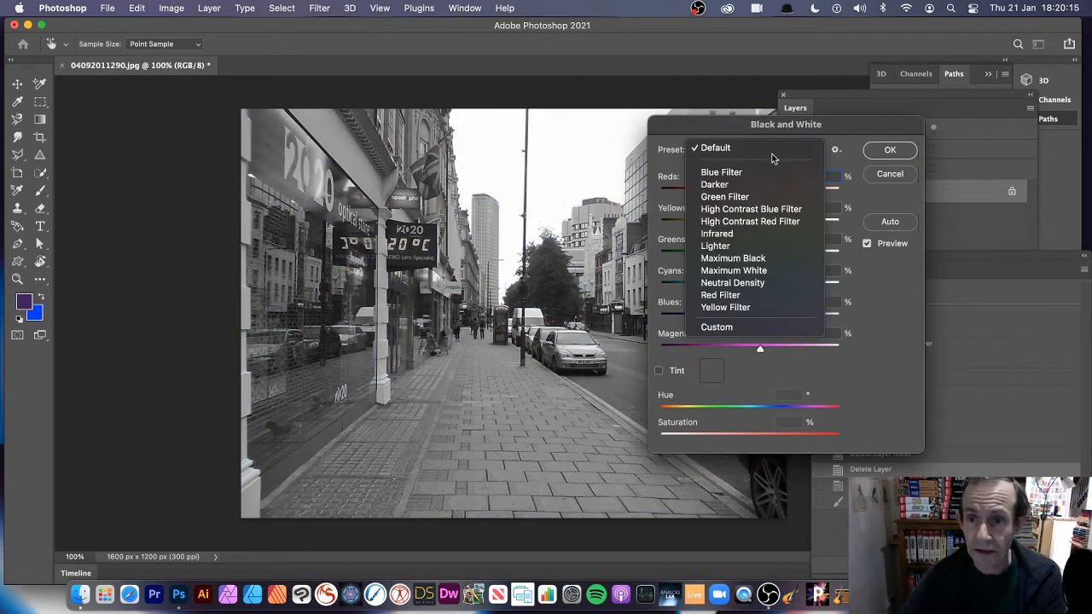
click(764, 198)
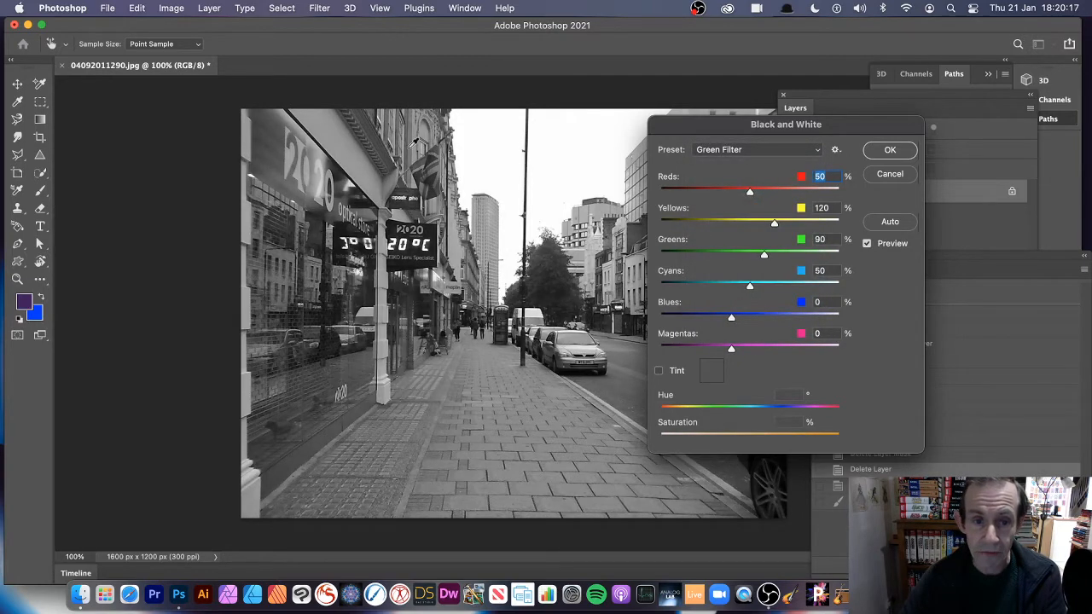
click(736, 151)
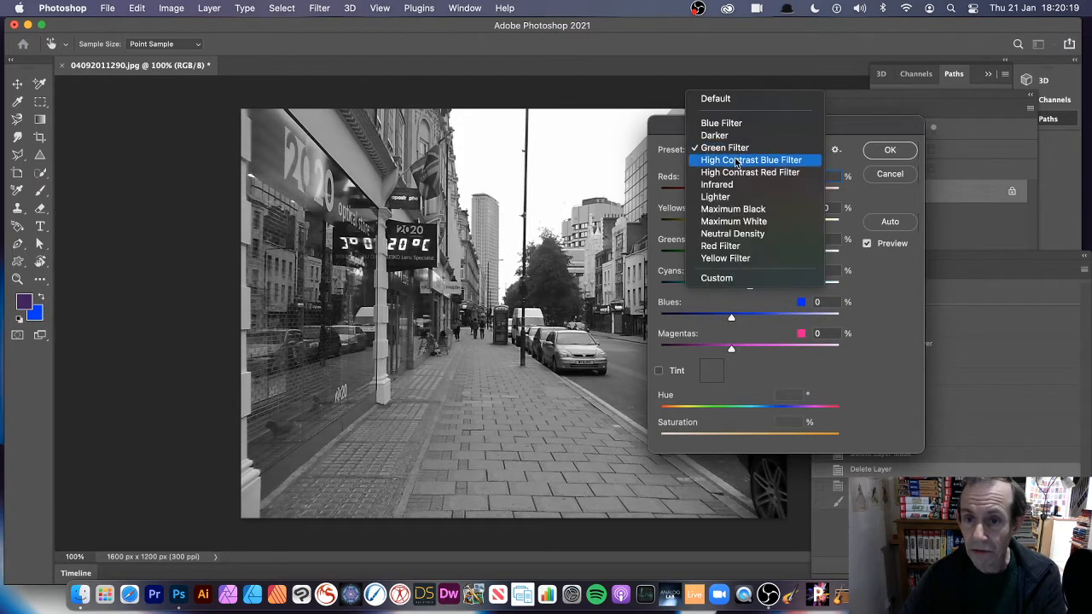
click(735, 159)
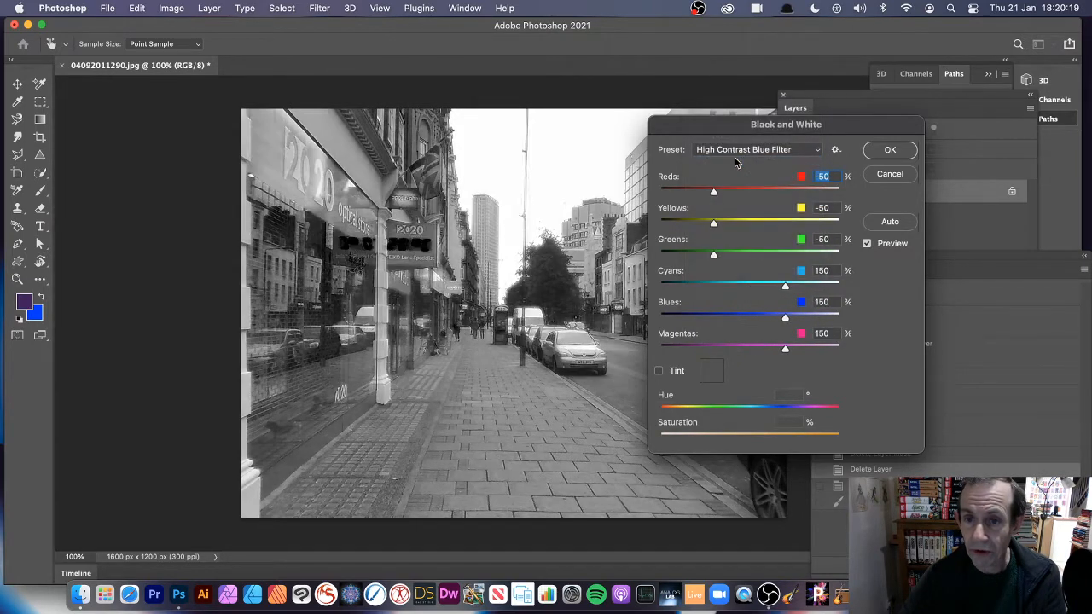
click(890, 151)
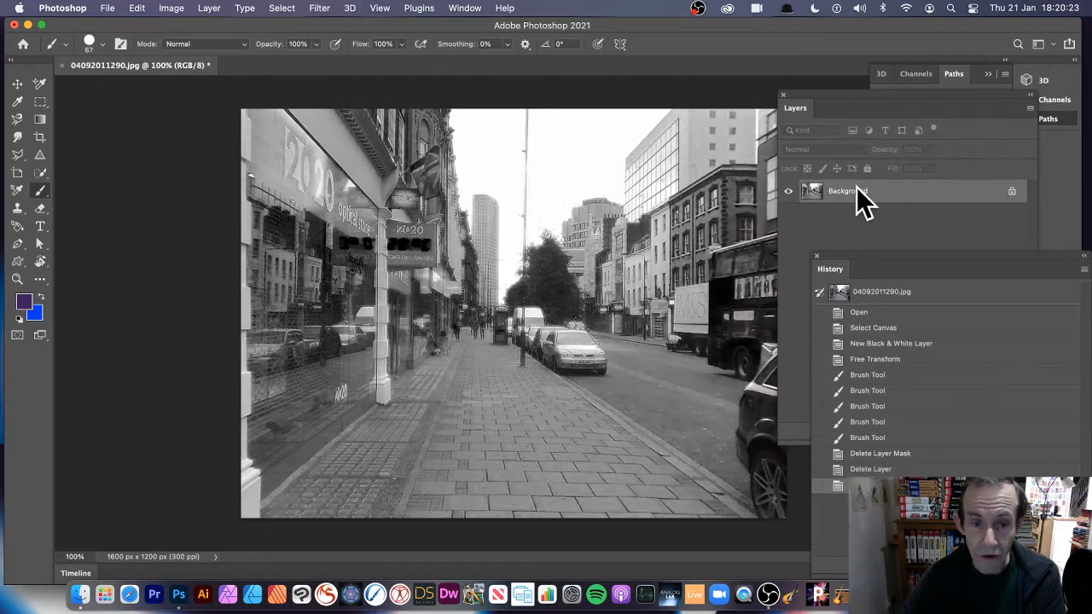
Step: Open Fade for the Black & White adjustment and try opacities of 60%, 0% and 54% before returning to 100%
click(144, 8)
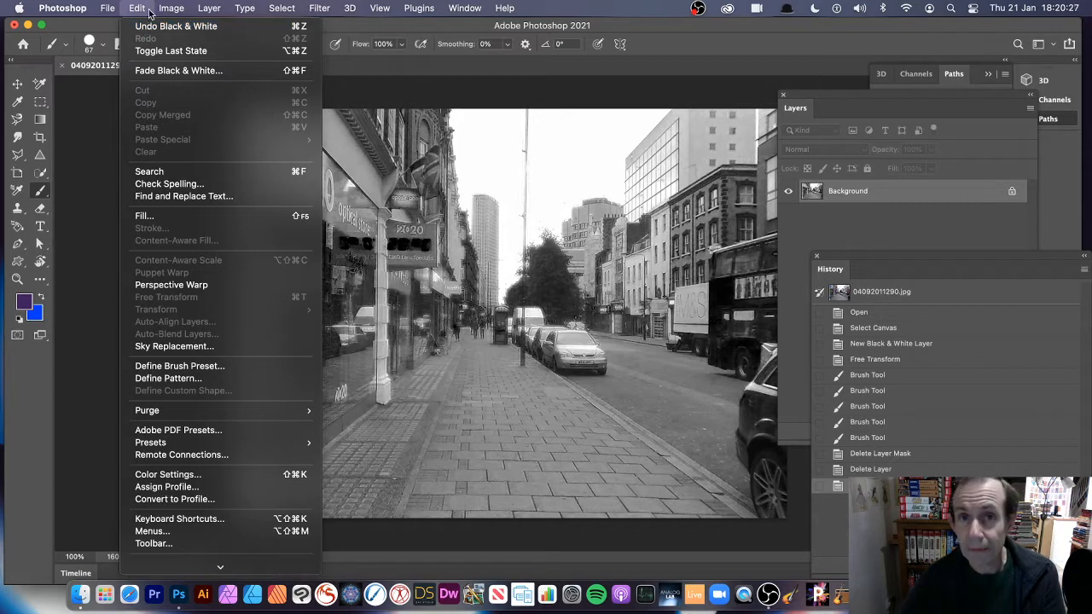
click(194, 72)
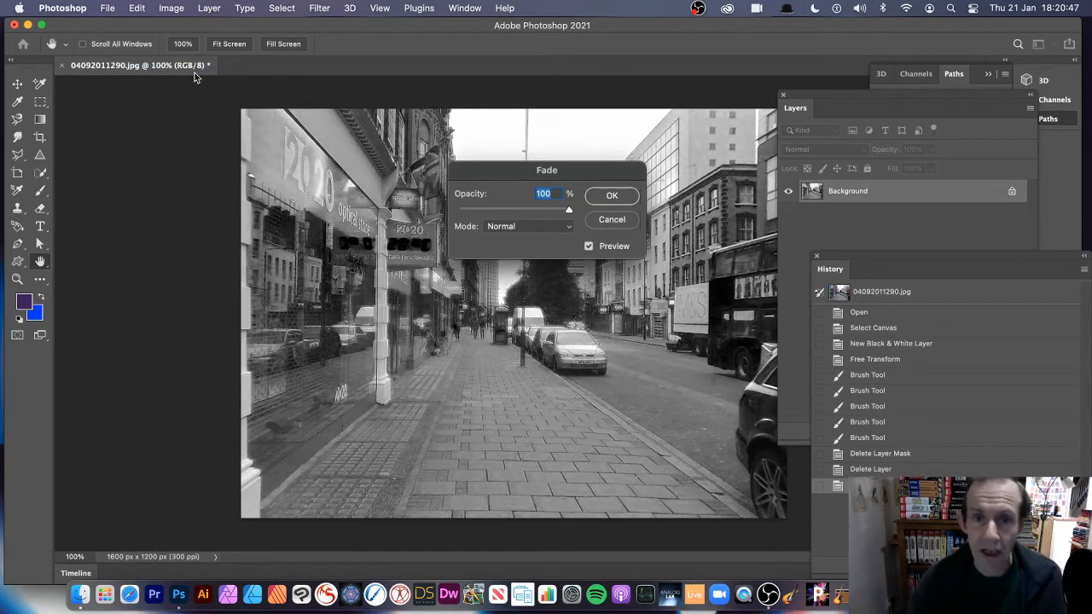
drag(547, 171, 529, 145)
click(510, 183)
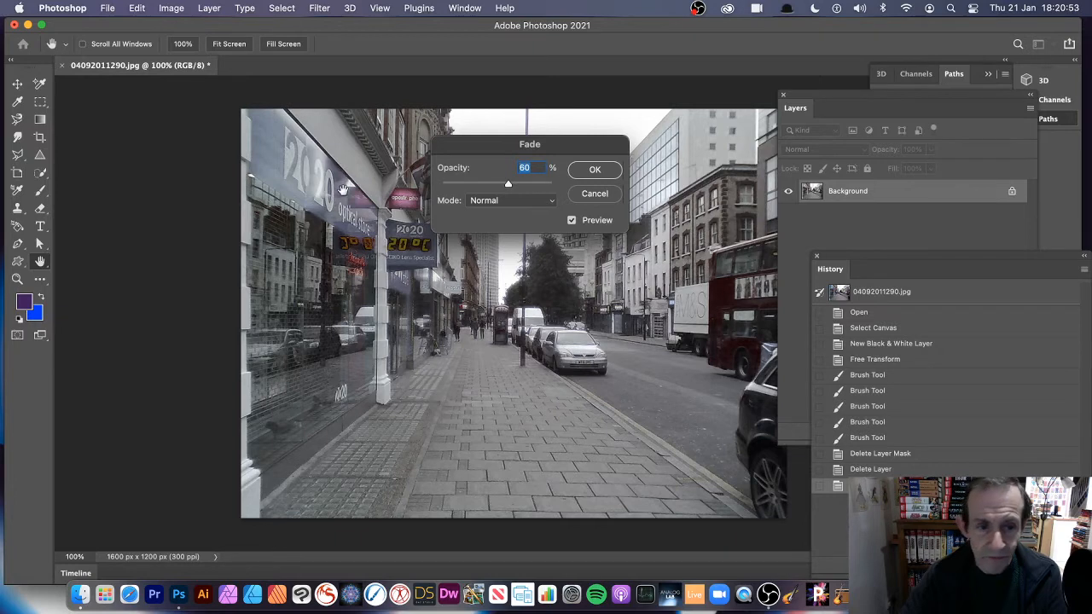
text(0)
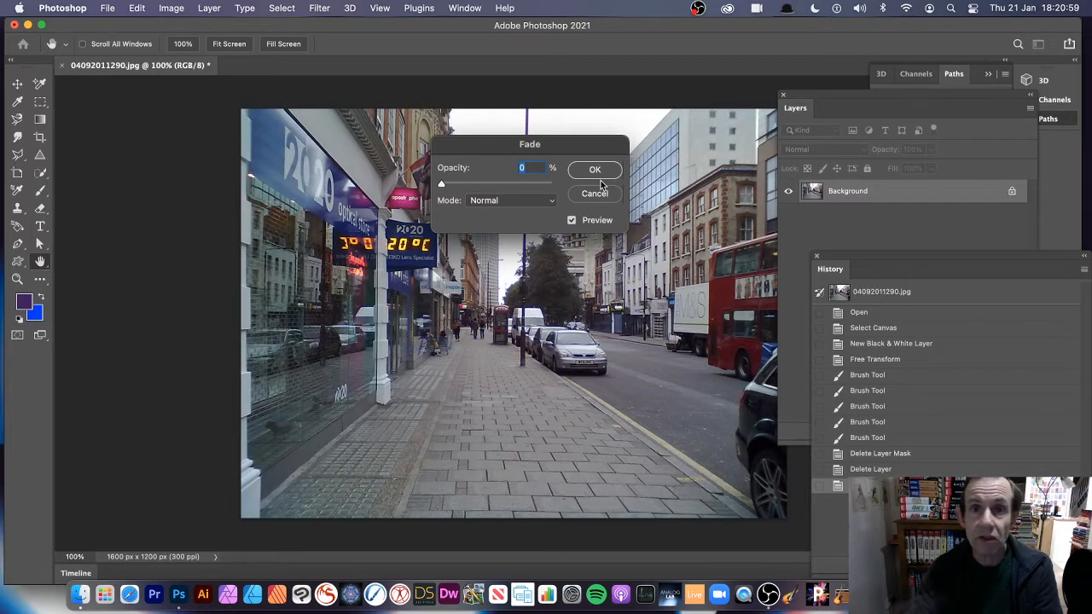
click(551, 184)
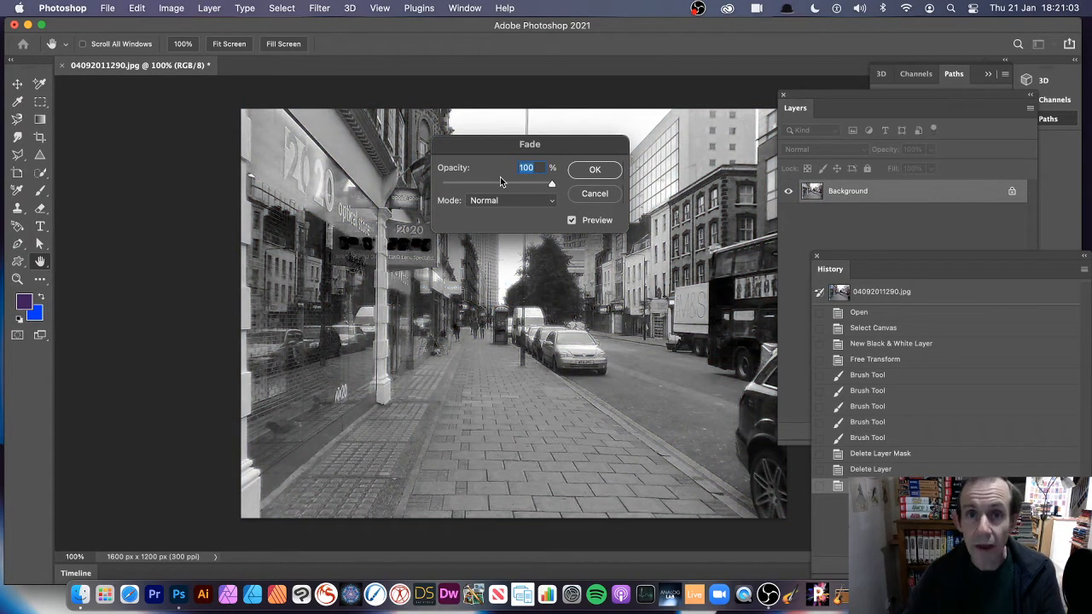
drag(551, 184, 501, 187)
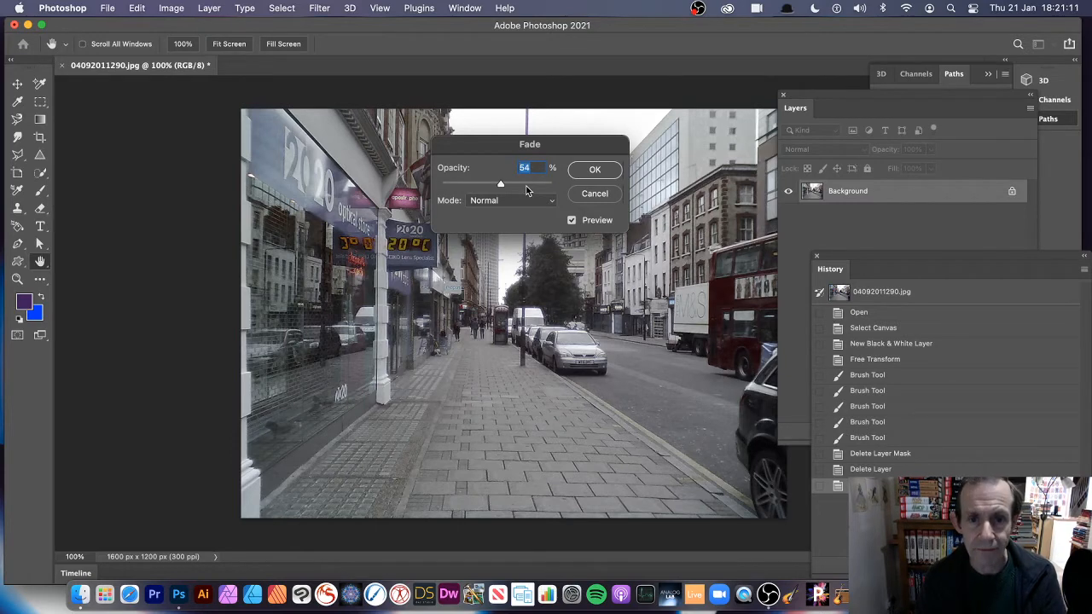
drag(501, 185, 597, 184)
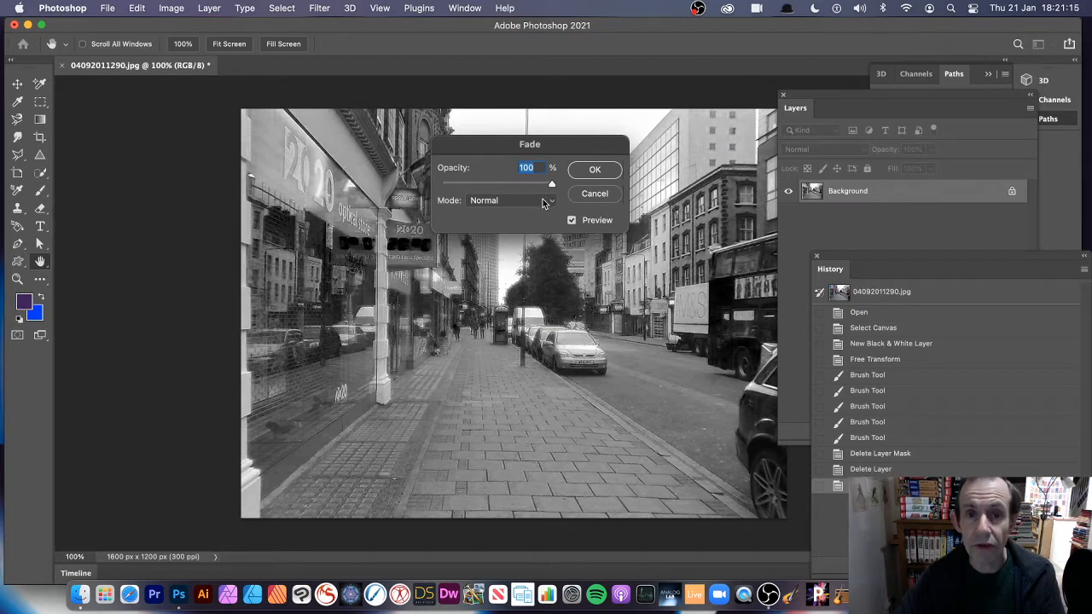
Step: Try the Dissolve fade mode at 62% opacity, and return the opacity to 100%
click(506, 201)
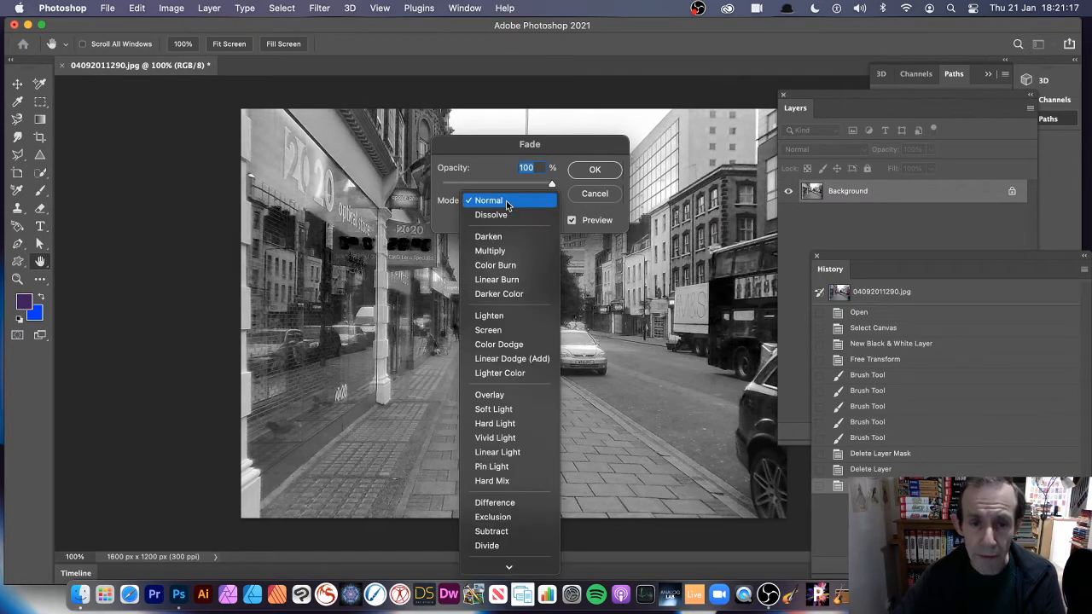
click(511, 213)
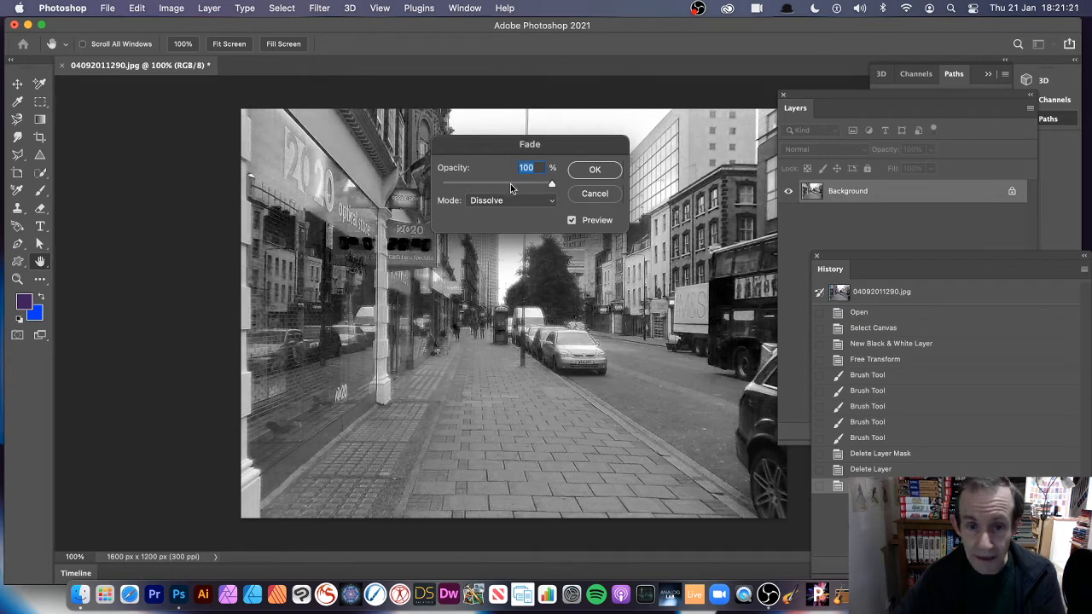
click(503, 185)
drag(502, 186, 510, 186)
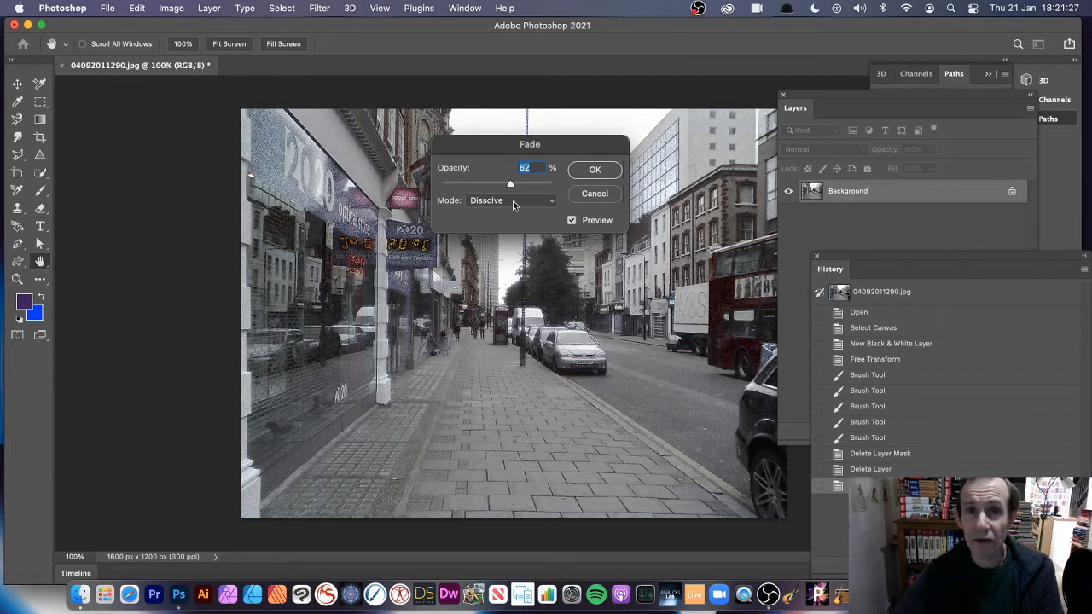
drag(510, 184, 550, 184)
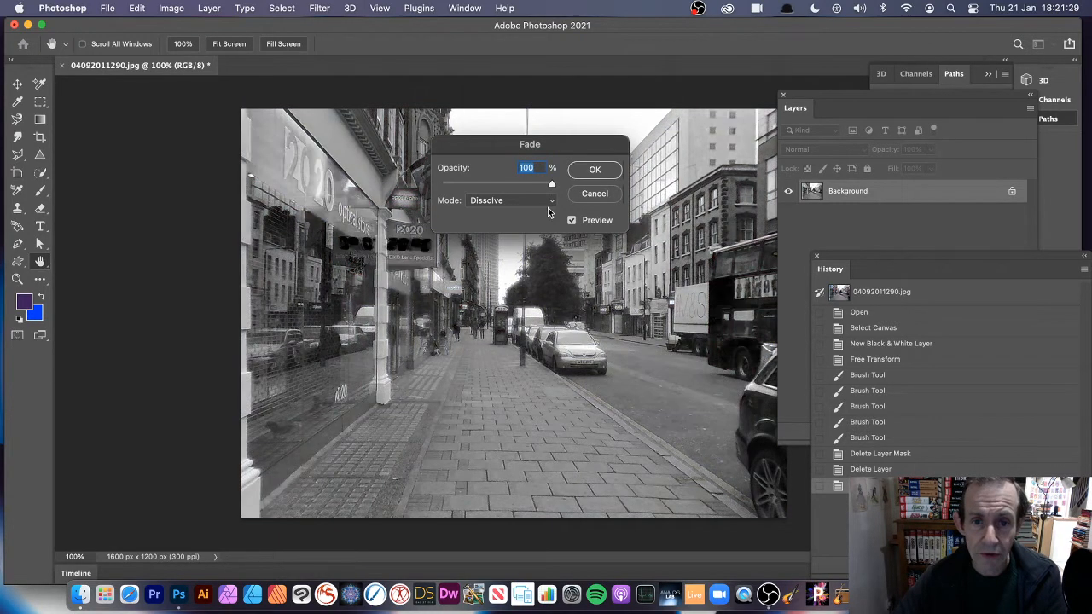
Step: Try the Darken, Multiply and Lighten modes for the fade at 100% opacity
click(530, 205)
click(514, 222)
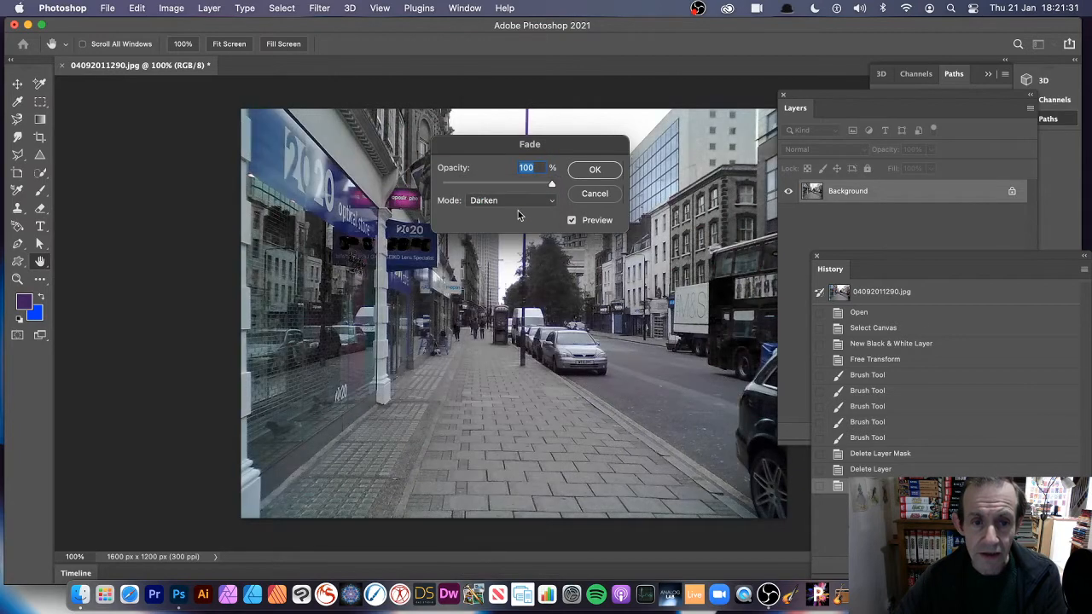
click(511, 201)
click(515, 215)
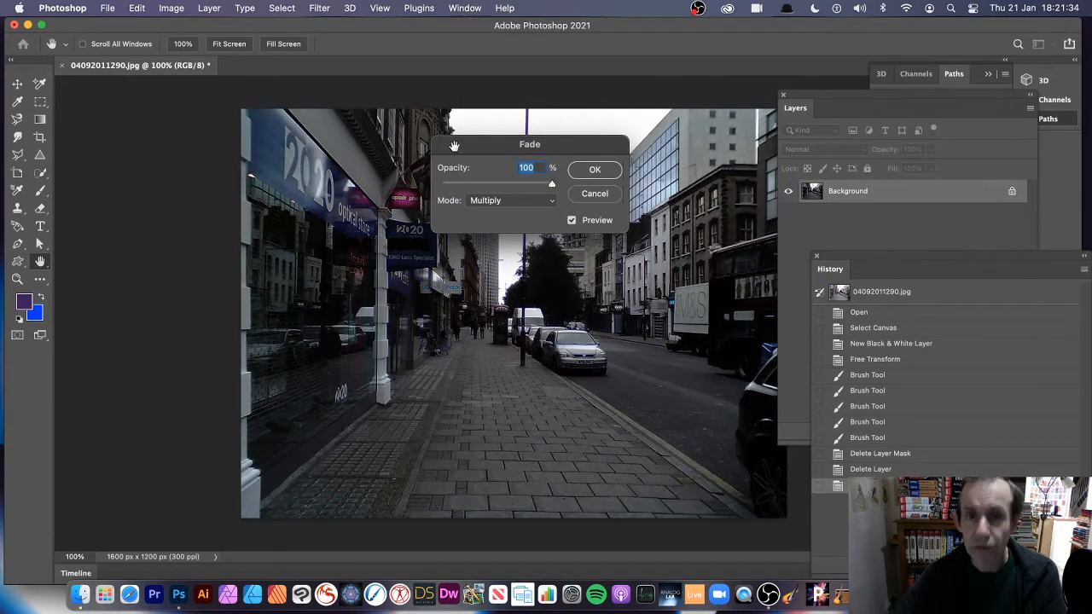
click(506, 201)
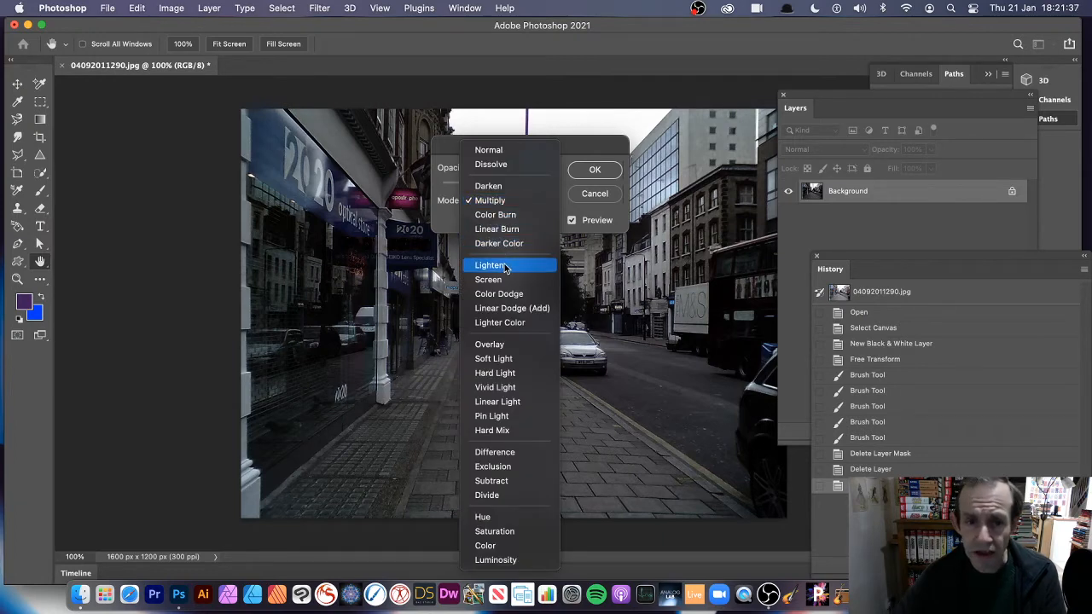
click(503, 265)
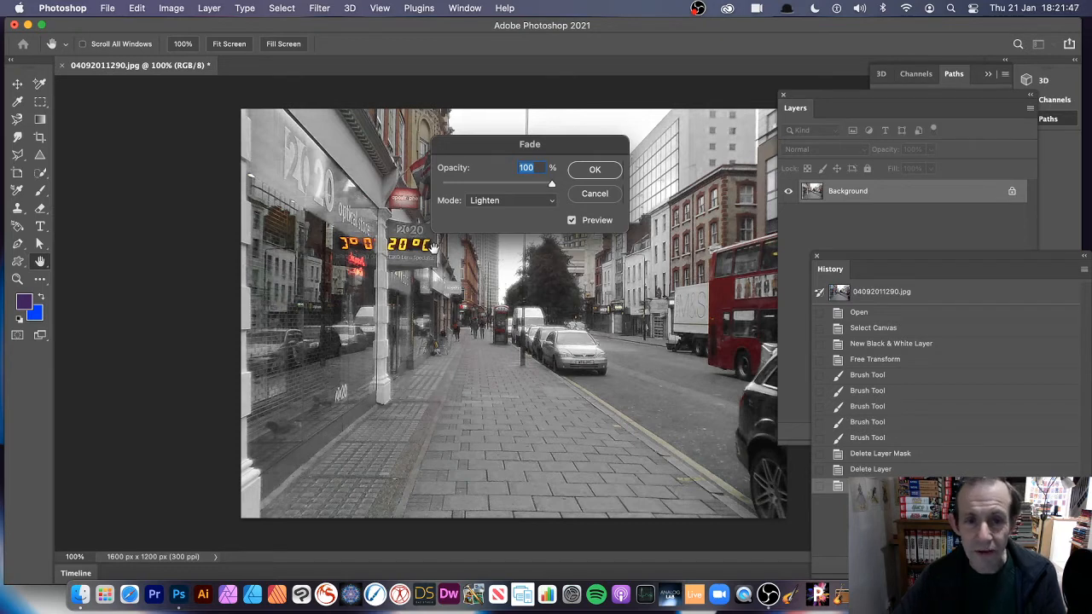
Step: Try the Screen and Difference modes for the fade, and cancel the Fade dialog
click(518, 205)
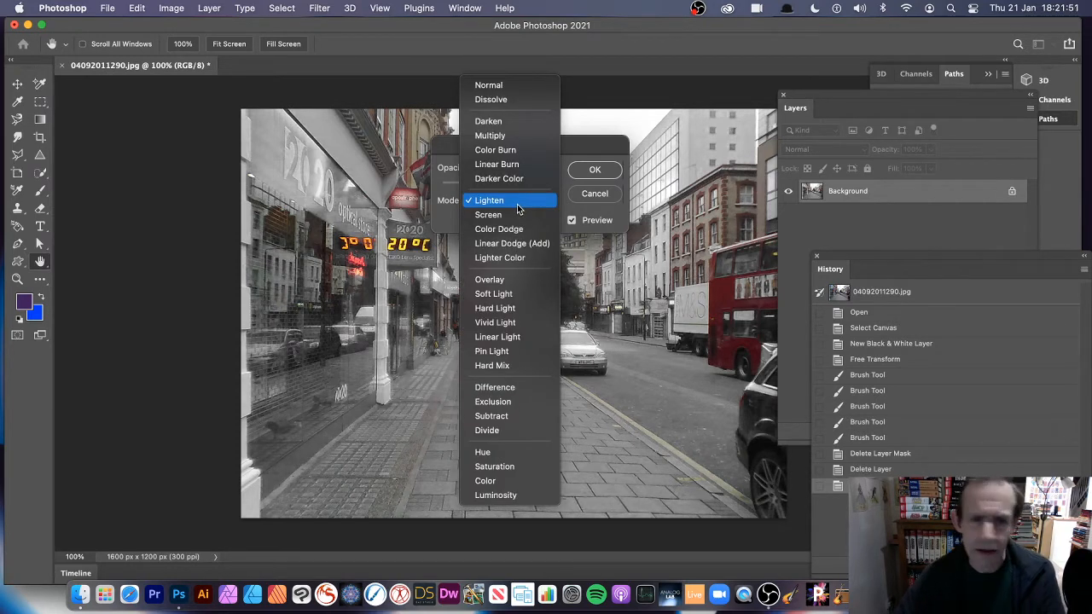
click(510, 214)
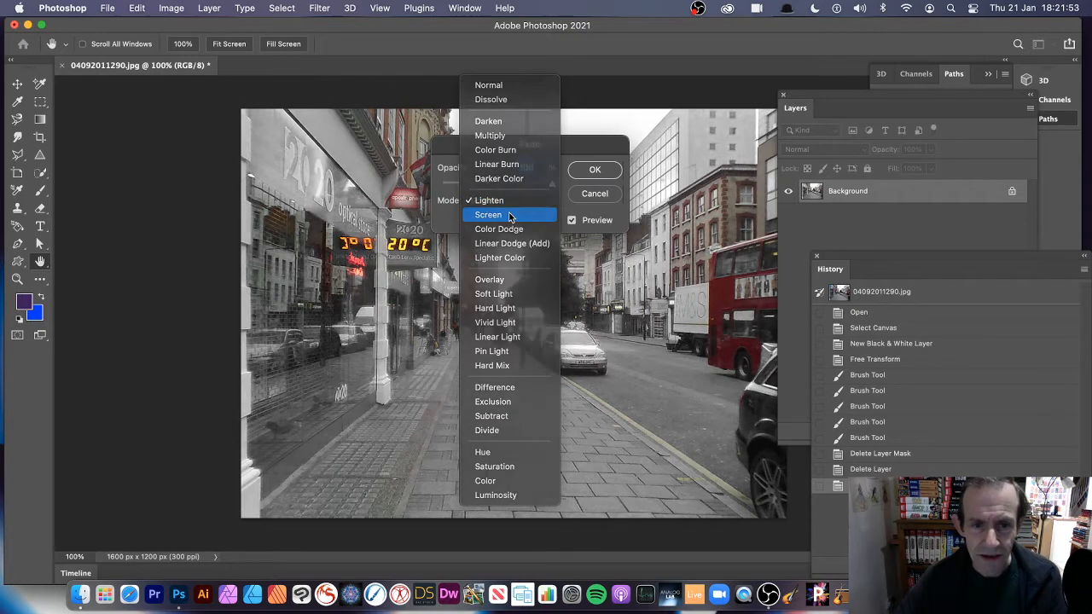
click(510, 202)
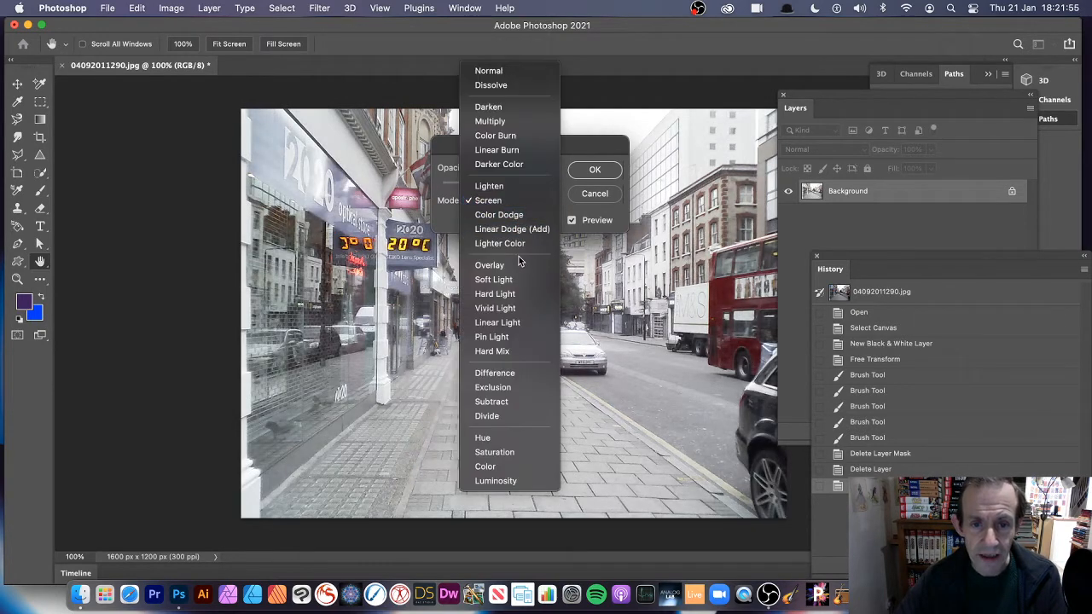
click(526, 375)
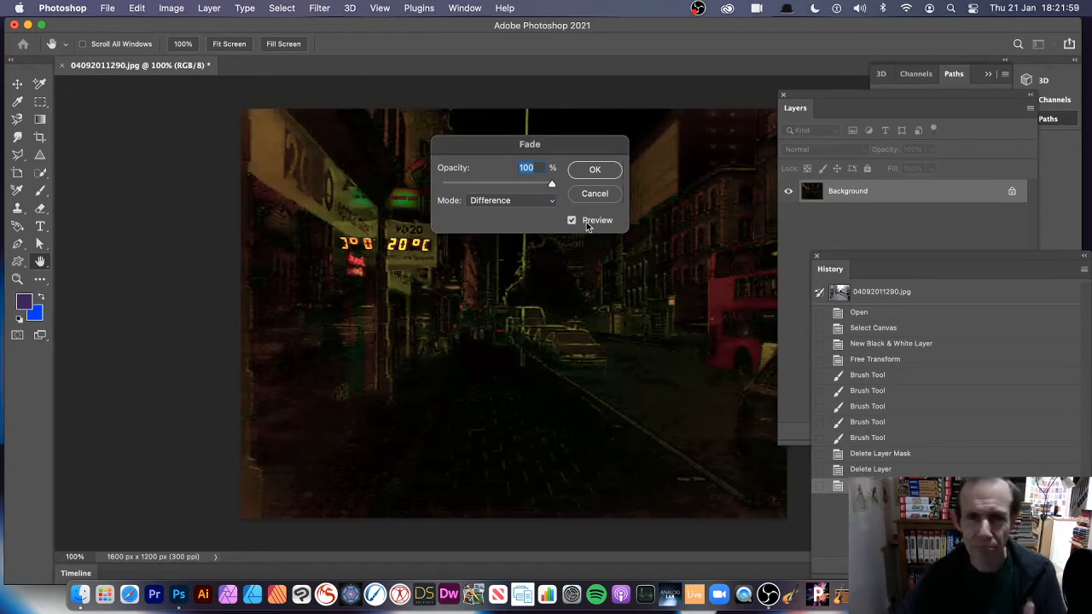
click(595, 194)
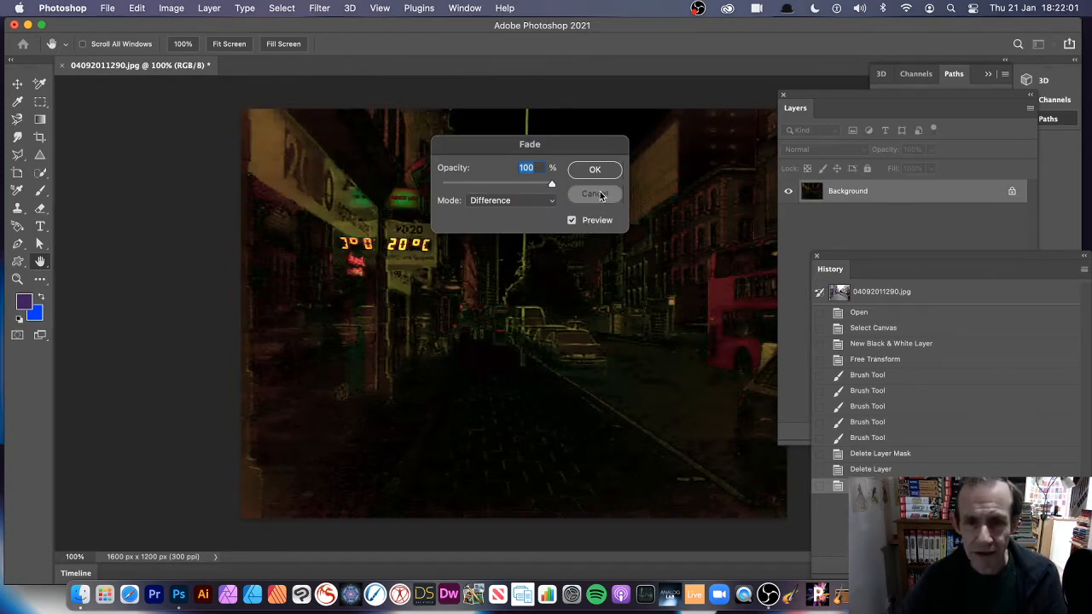
Step: Revert the photo to the Delete Layer history state and activate the Rectangular Marquee tool
click(862, 470)
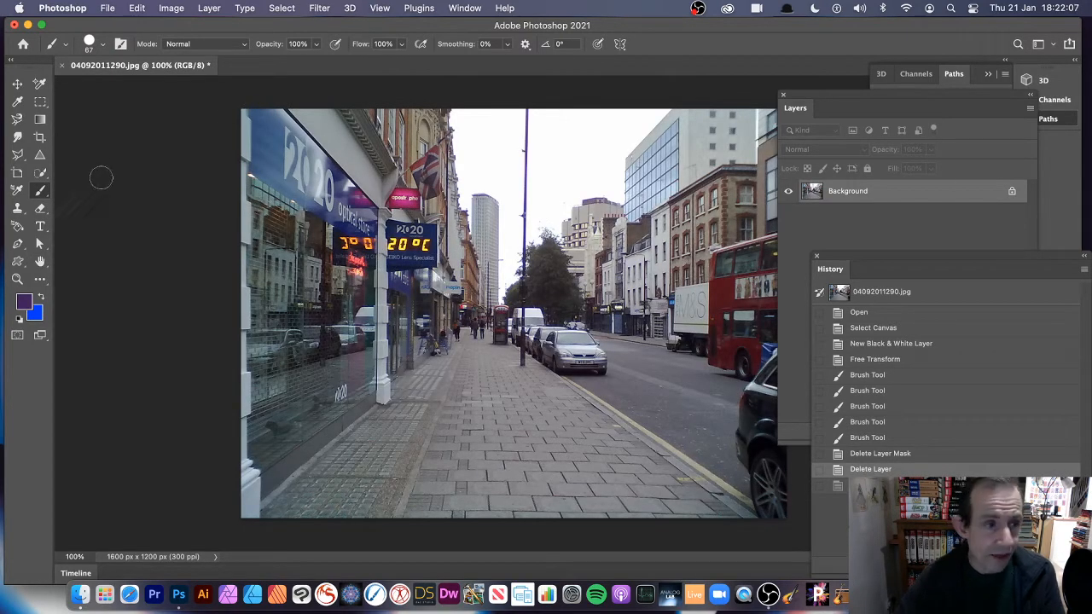
click(40, 103)
right_click(39, 102)
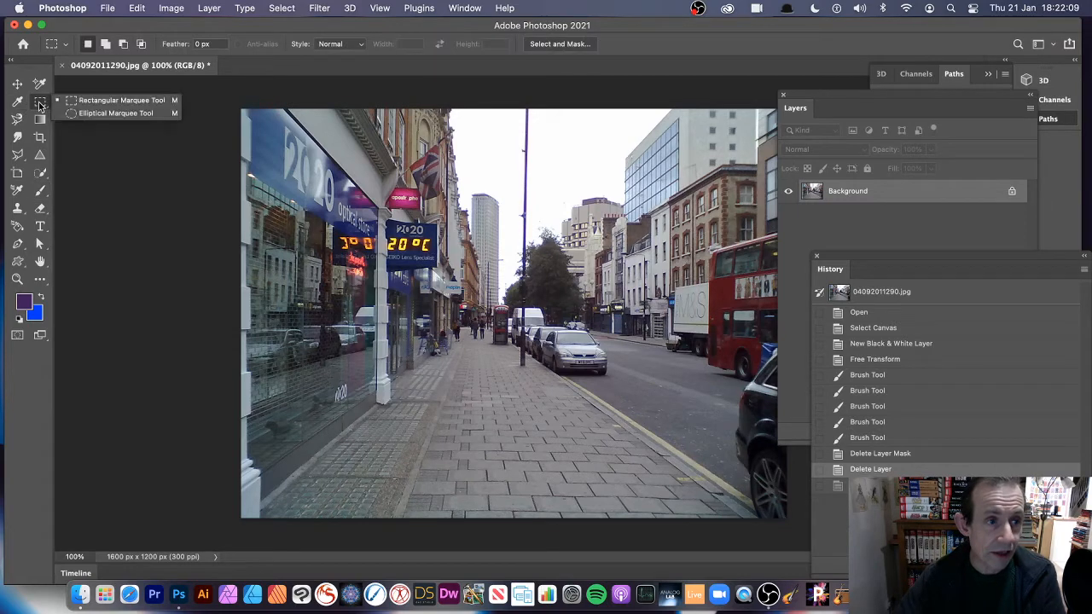
click(115, 101)
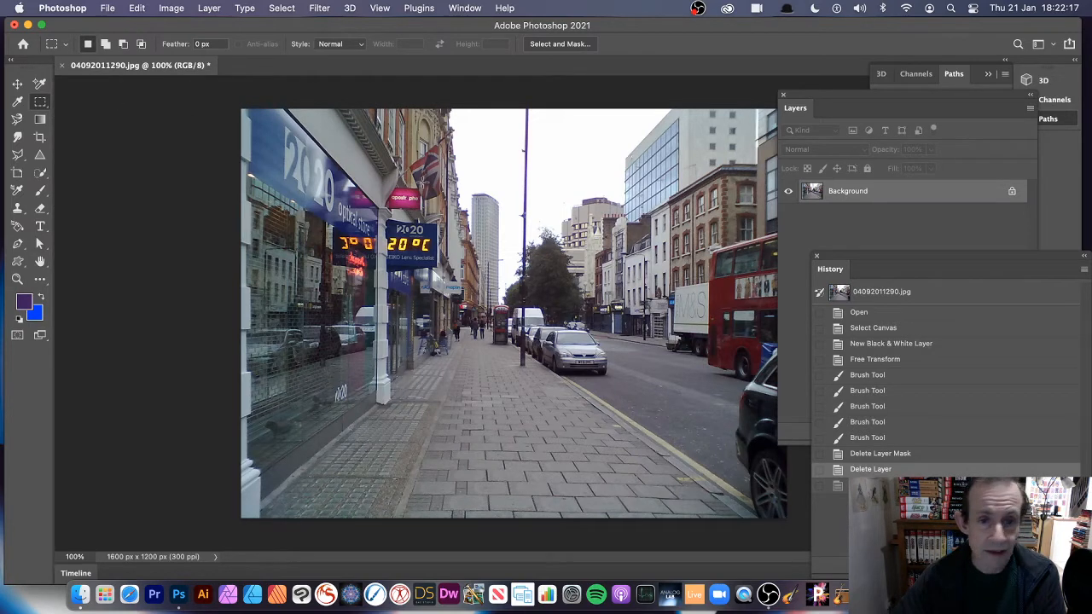
Step: Try rectangular selections over the middle of the street, the shop window and the distant buildings
drag(388, 164, 677, 365)
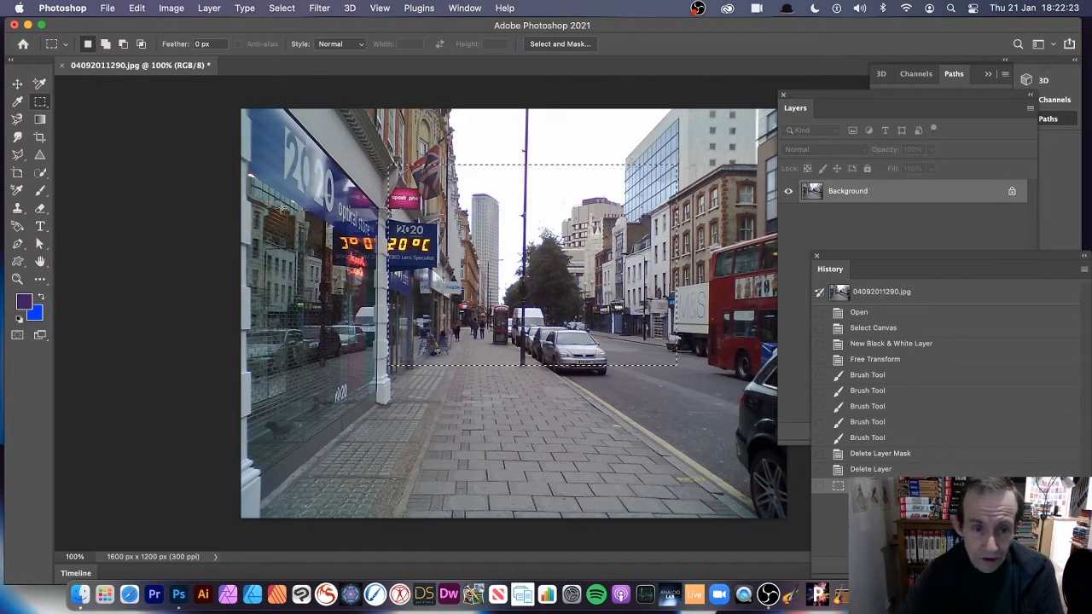
drag(292, 184, 346, 473)
drag(390, 138, 629, 318)
Step: Select a rectangular area around the red bus and apply a Black & White adjustment to it with the Default preset
drag(694, 212, 798, 431)
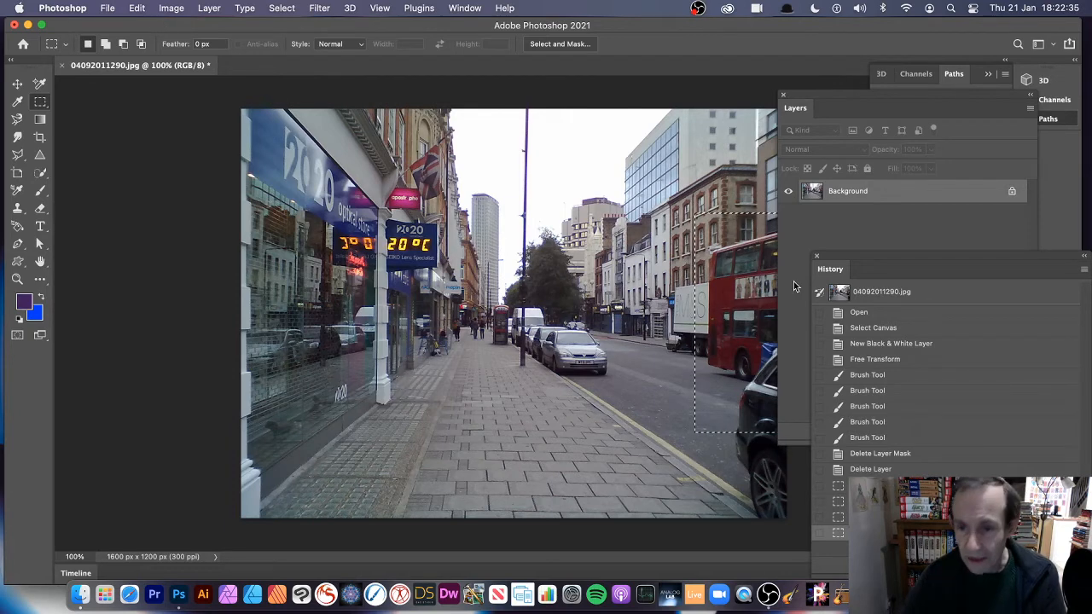
click(174, 8)
mouse_move(179, 46)
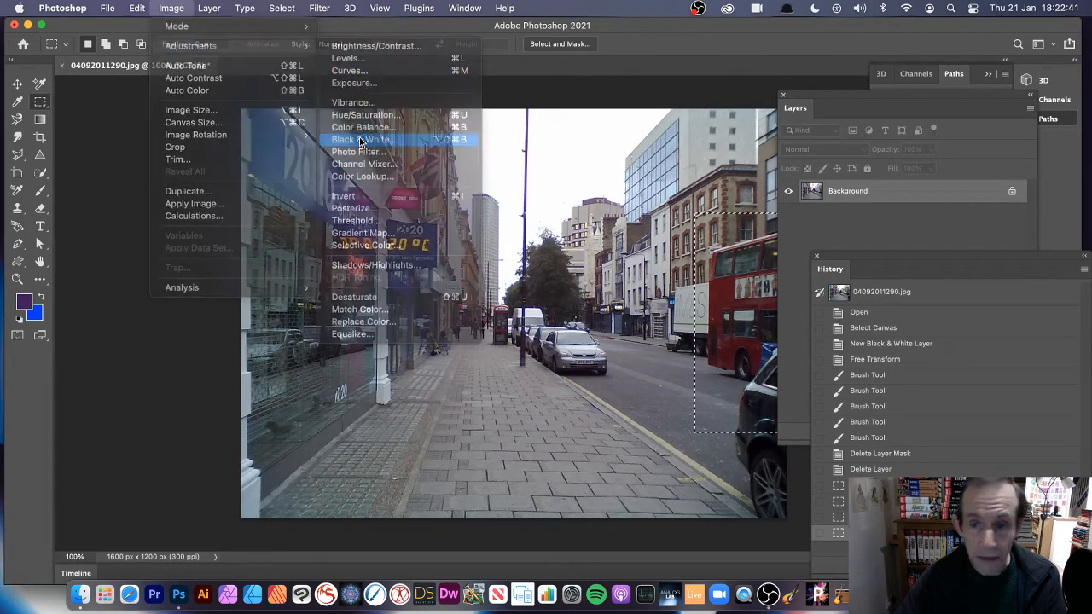
click(360, 141)
drag(737, 124, 344, 132)
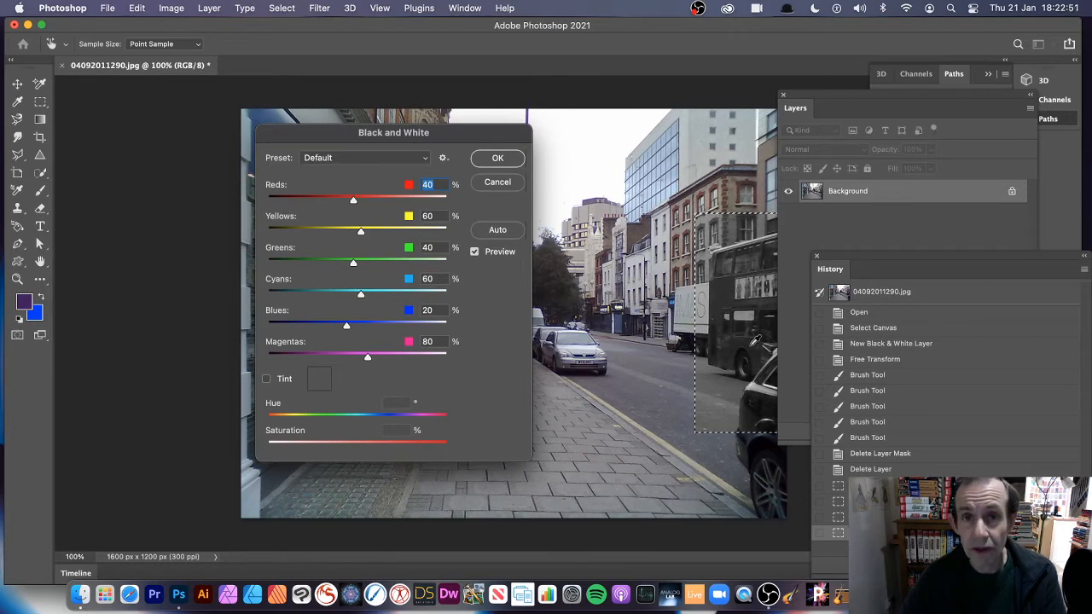
click(497, 158)
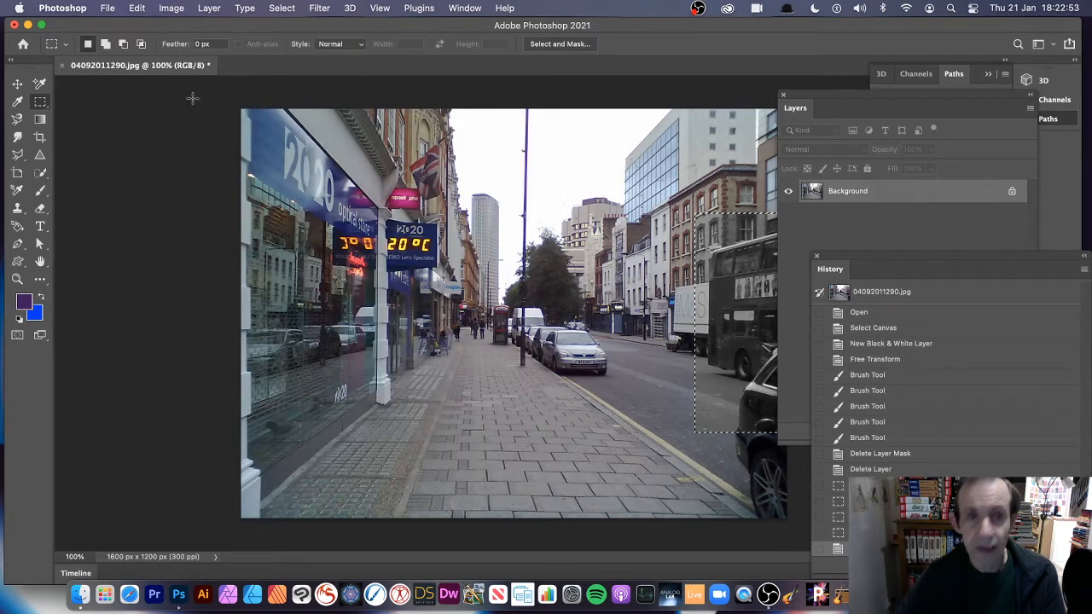
Step: Select a rectangle around the shop signs and apply Black & White to it with Reds at 72% and Blues at 142%
drag(375, 150, 494, 363)
click(171, 10)
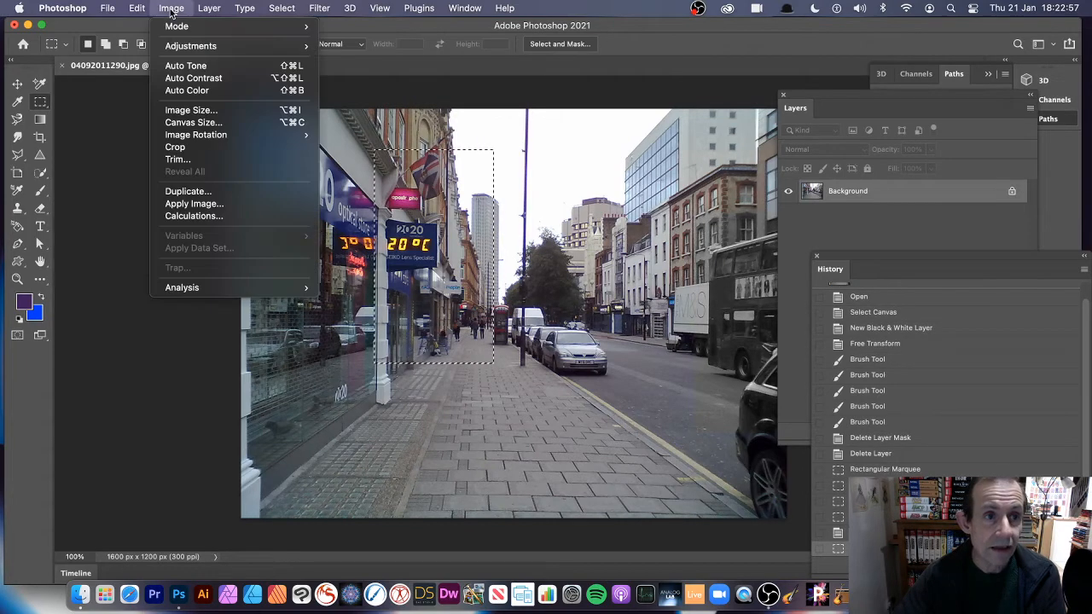
mouse_move(174, 47)
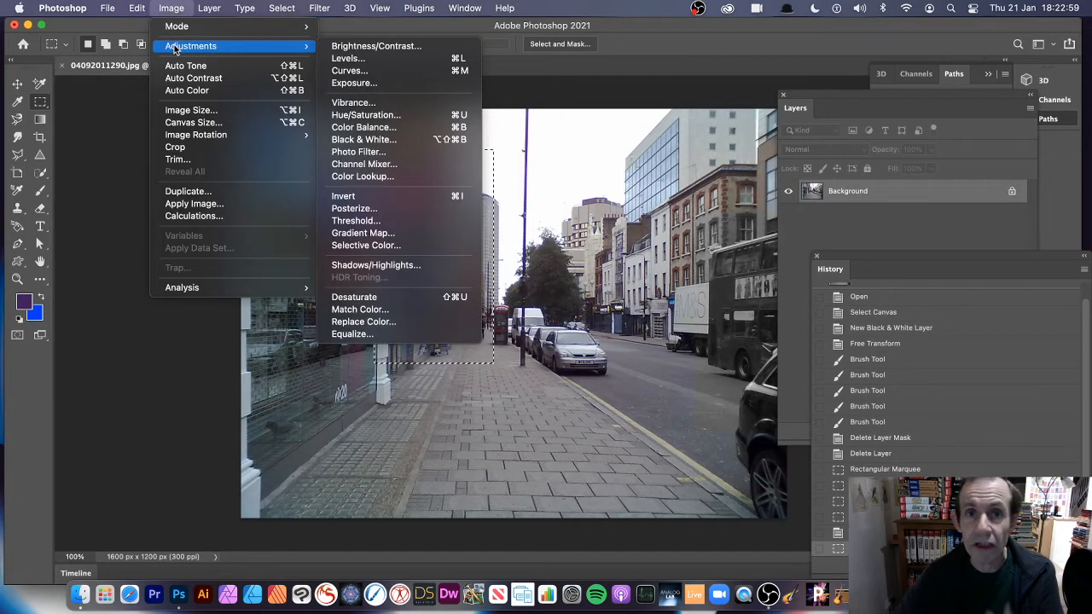
click(405, 146)
drag(310, 139, 655, 150)
drag(671, 207, 684, 208)
drag(664, 333, 698, 333)
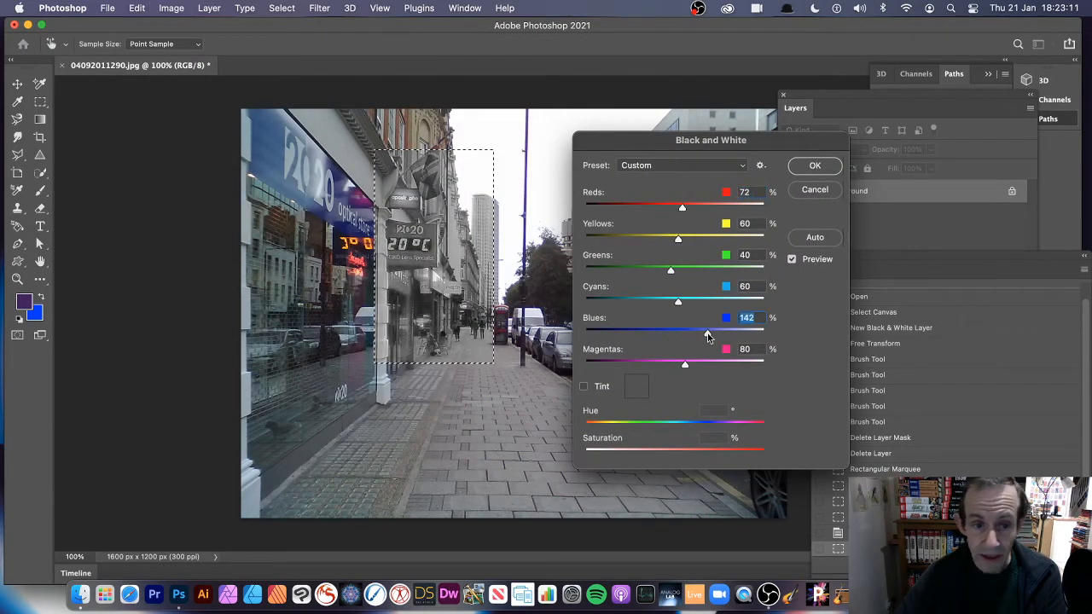
click(815, 165)
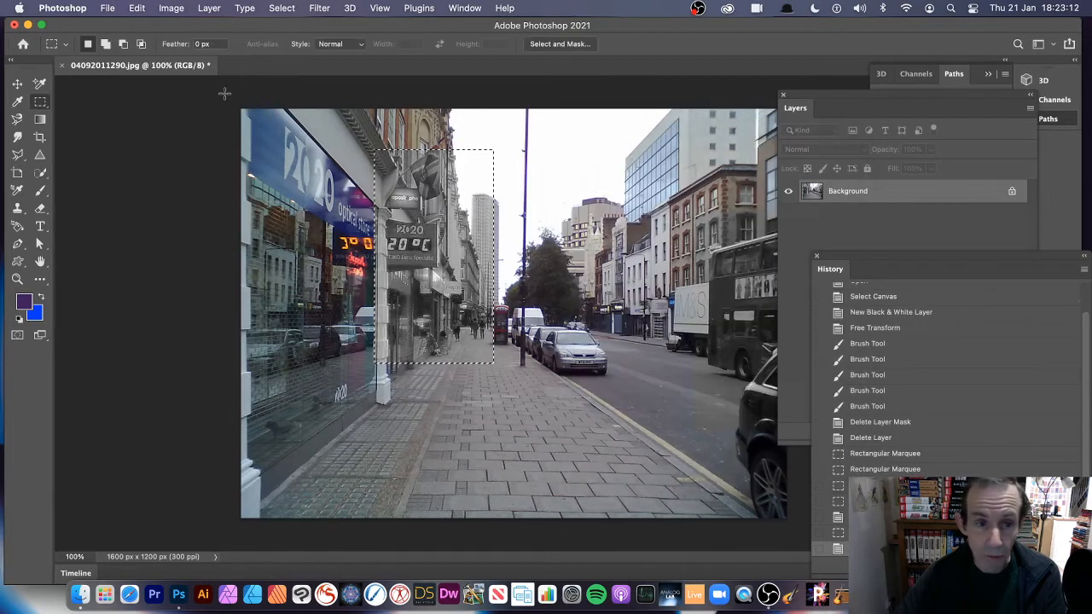
Step: Fade the Black & White adjustment on the shop sign selection using Multiply mode at 100% opacity
click(136, 8)
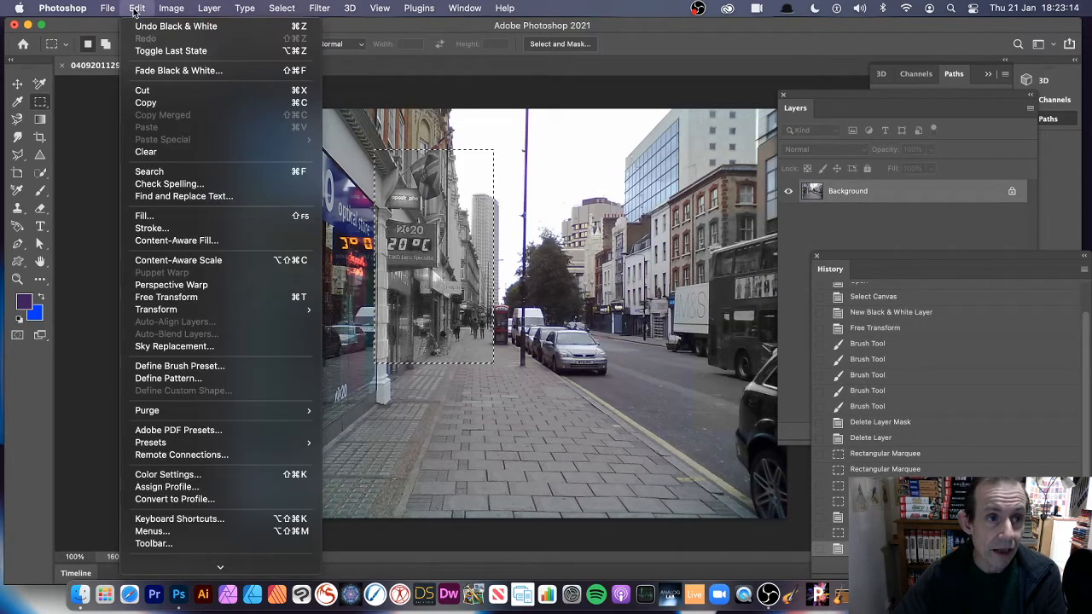
click(149, 72)
click(504, 199)
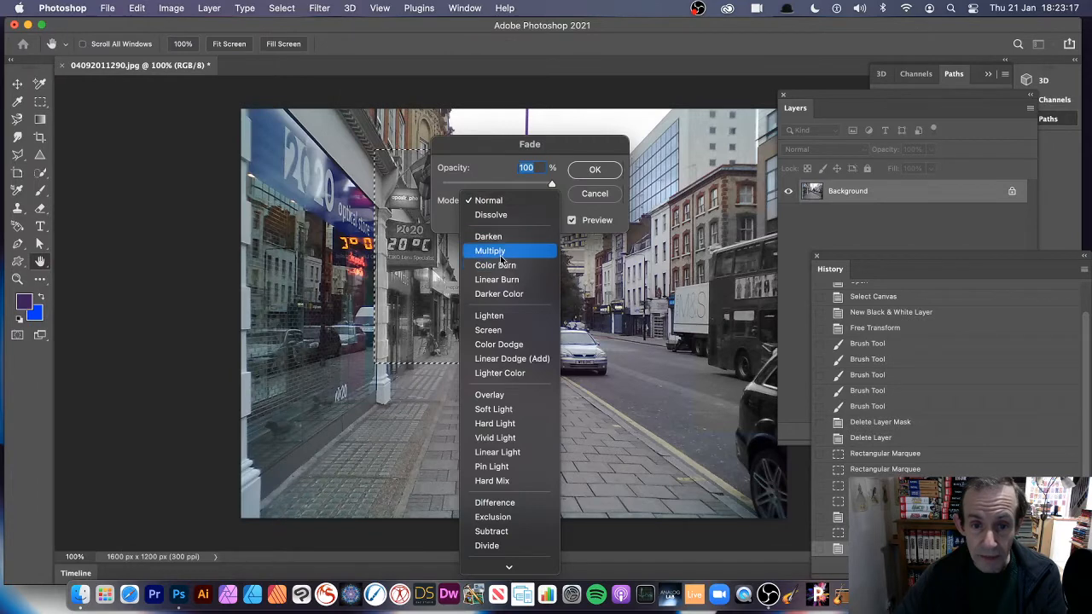
click(500, 255)
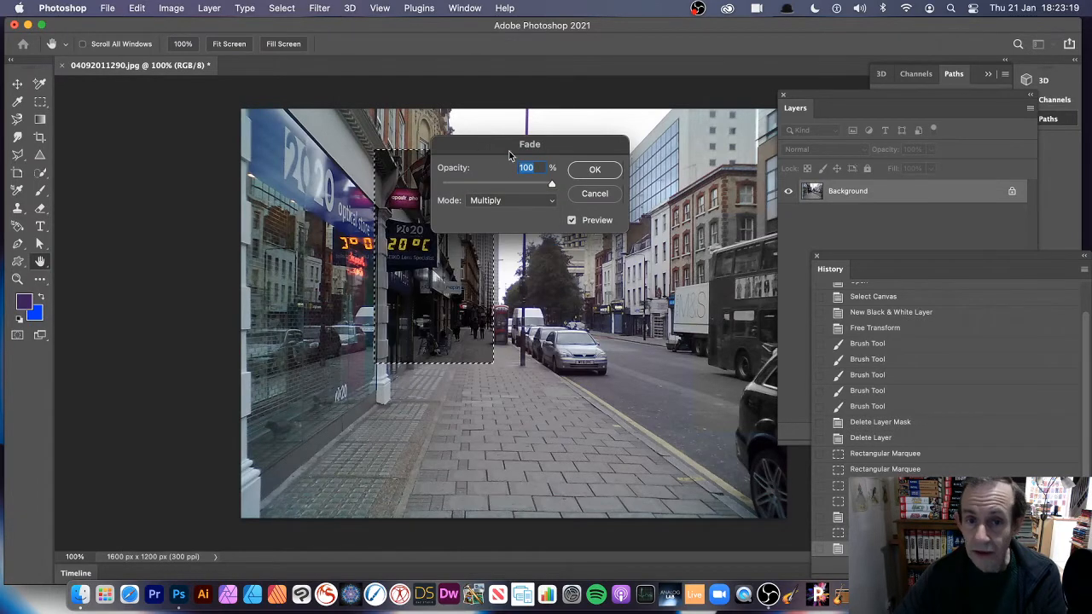
drag(509, 151, 595, 160)
click(679, 179)
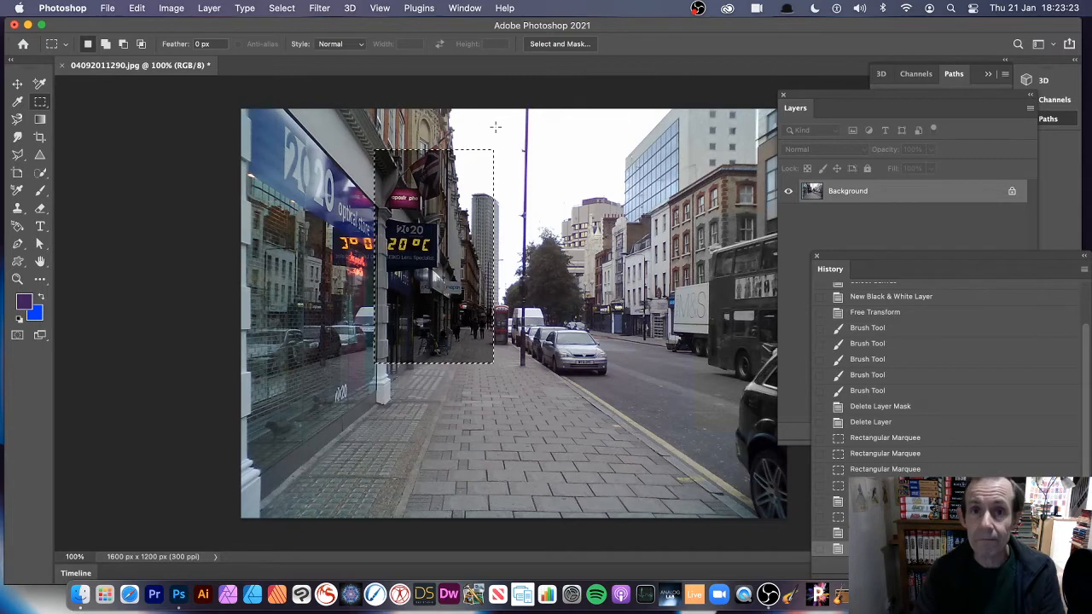
Step: Apply another Black & White adjustment to the selected shop sign area with the Default preset
click(170, 9)
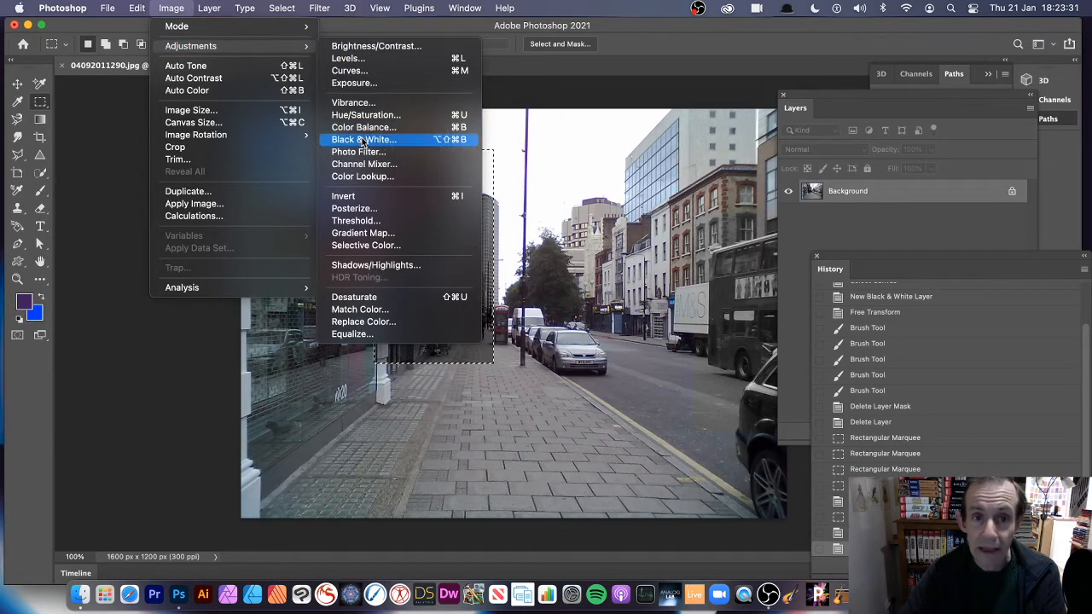
click(363, 140)
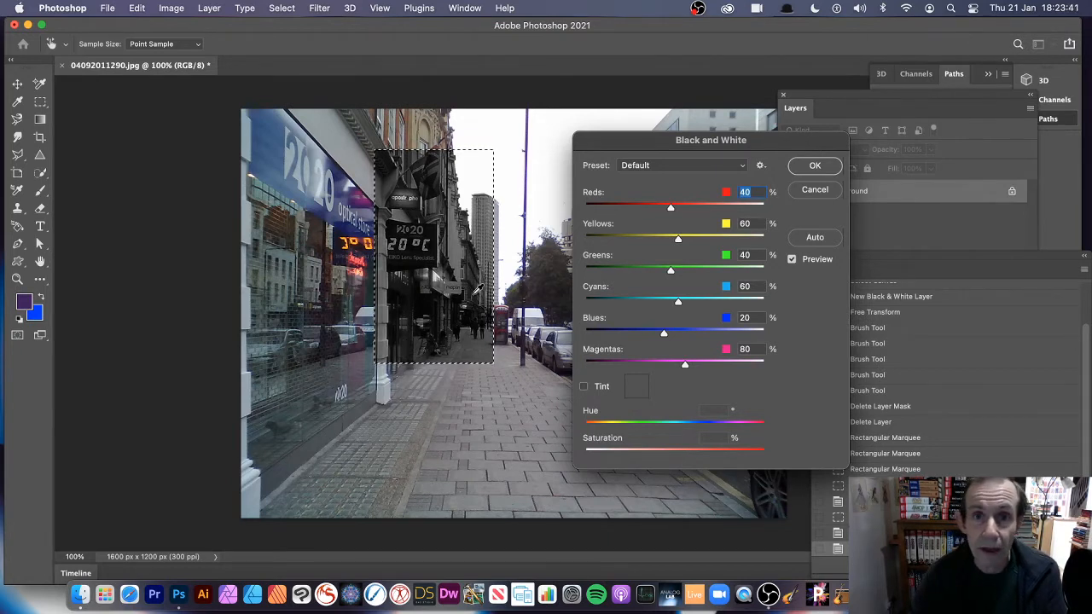
click(833, 169)
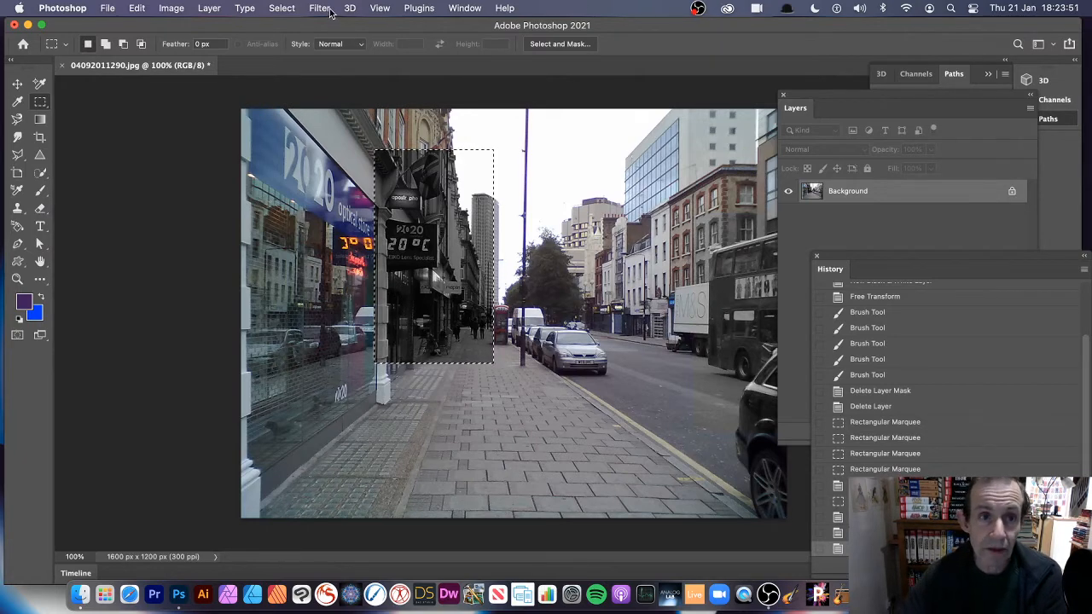
Step: Deselect the area and smudge across the shop signs with the Smudge tool at 50% strength
click(282, 8)
click(295, 39)
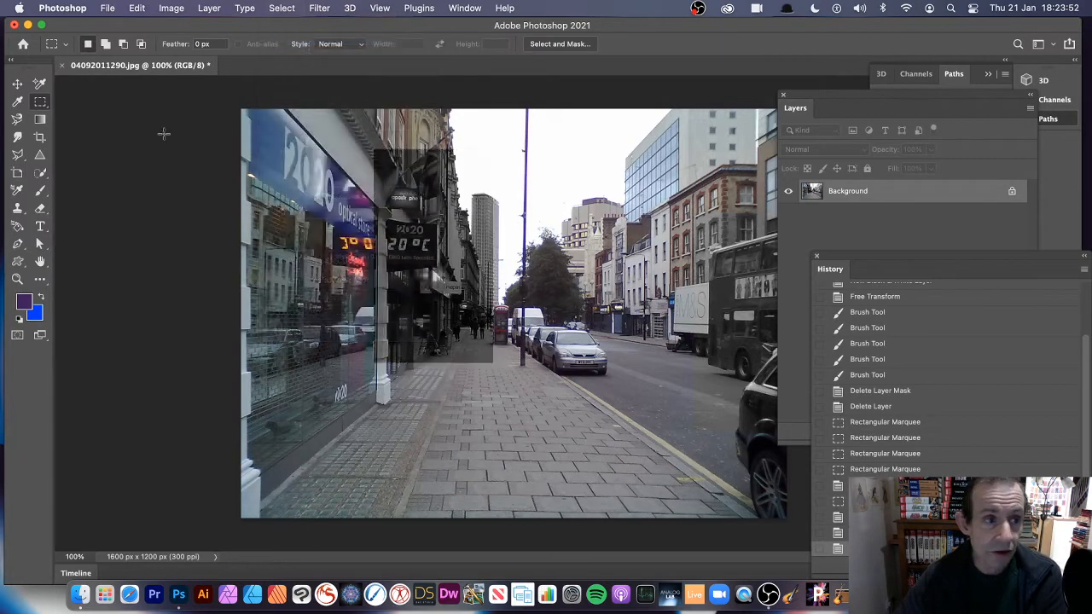
click(18, 138)
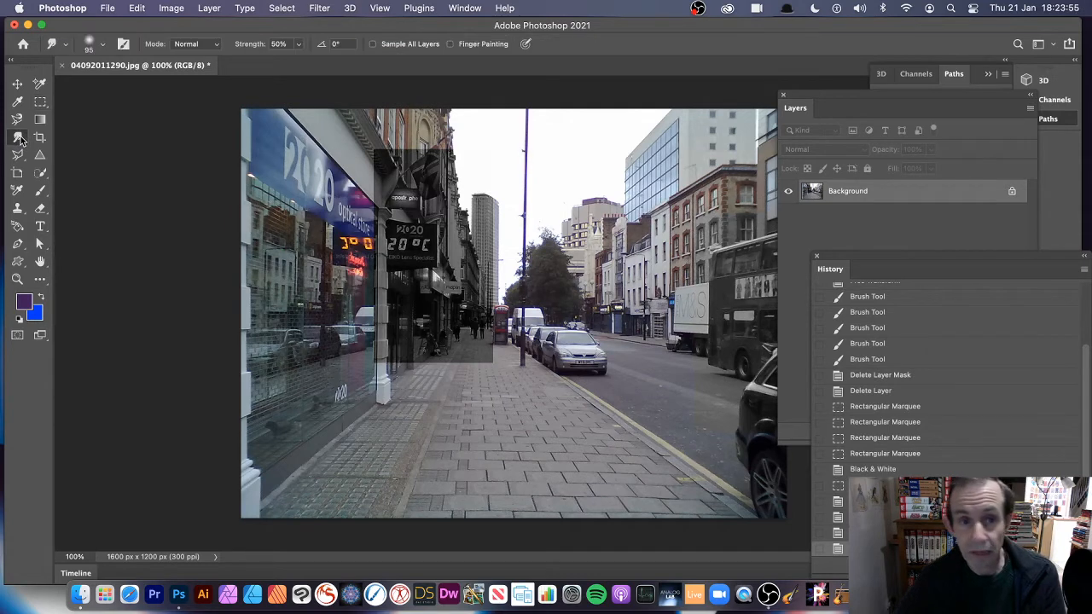
mouse_move(435, 222)
mouse_down()
mouse_move(411, 263)
mouse_move(373, 248)
mouse_move(434, 235)
mouse_move(408, 168)
mouse_up()
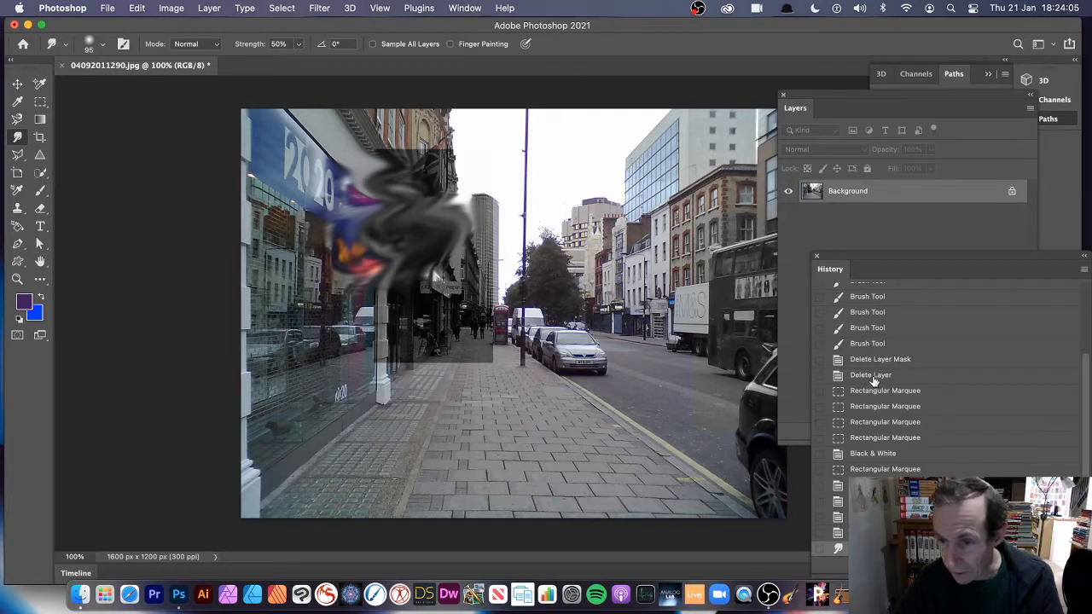
Step: Revert the photo to the Open state in its history
drag(1087, 395, 1086, 361)
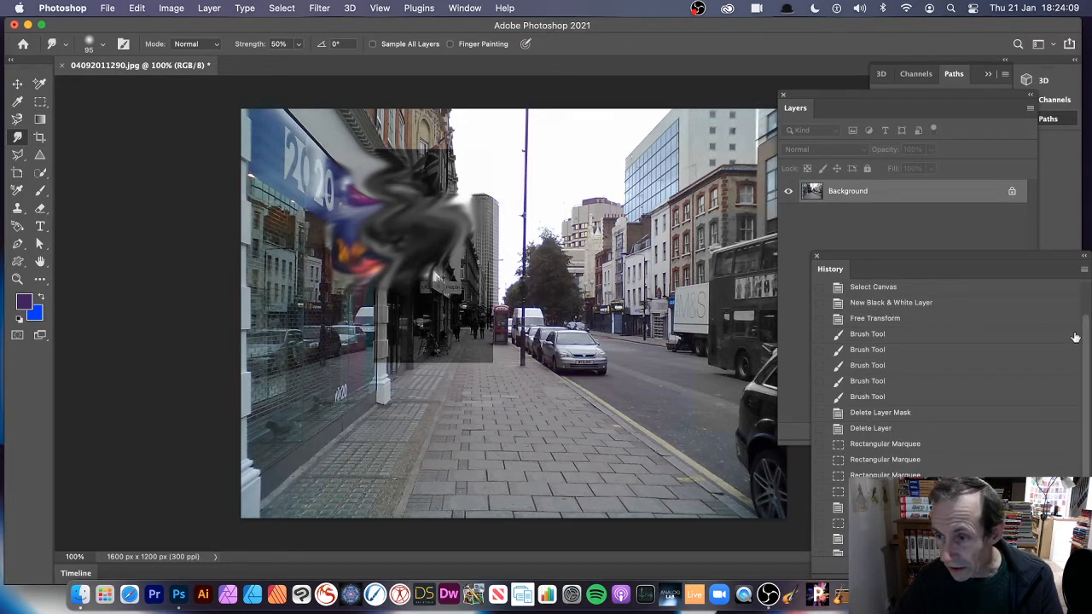
drag(1088, 333, 1077, 288)
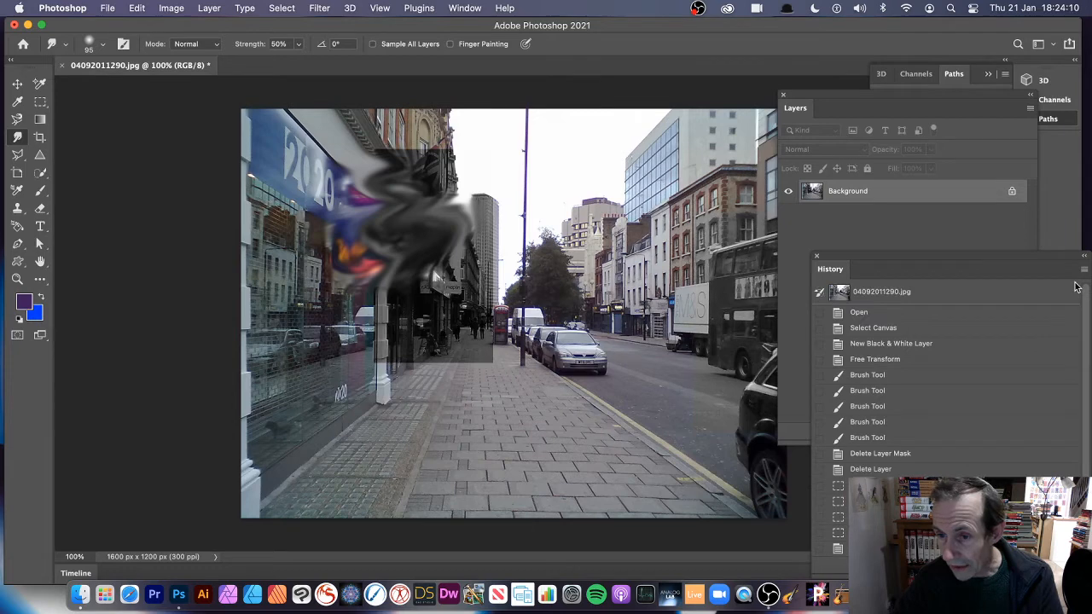
click(885, 314)
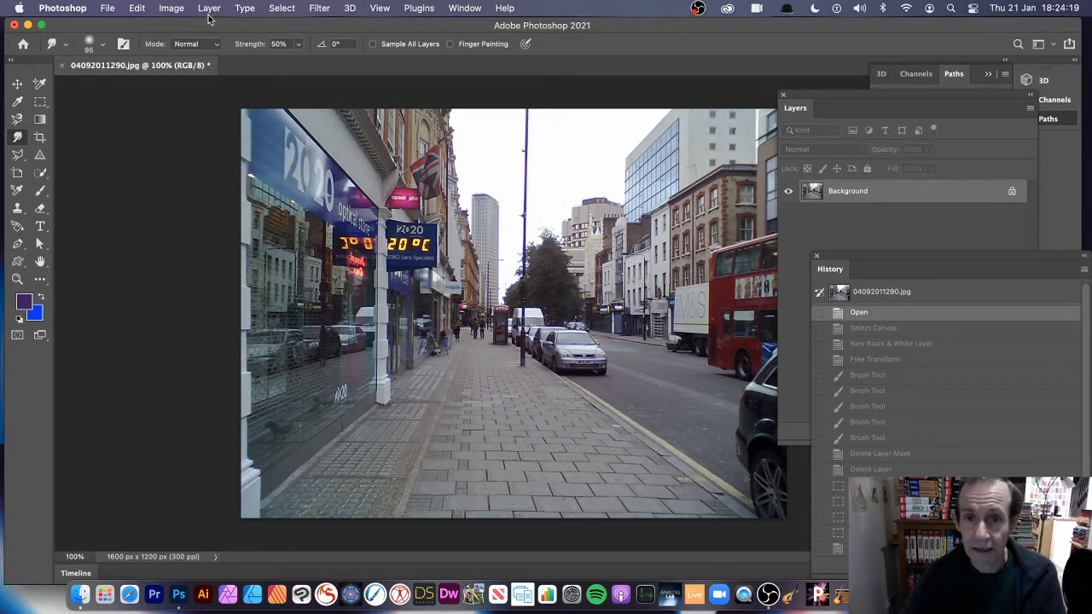
Step: Move the Layers panel over the photo, then hide it and show it again
drag(820, 101, 557, 135)
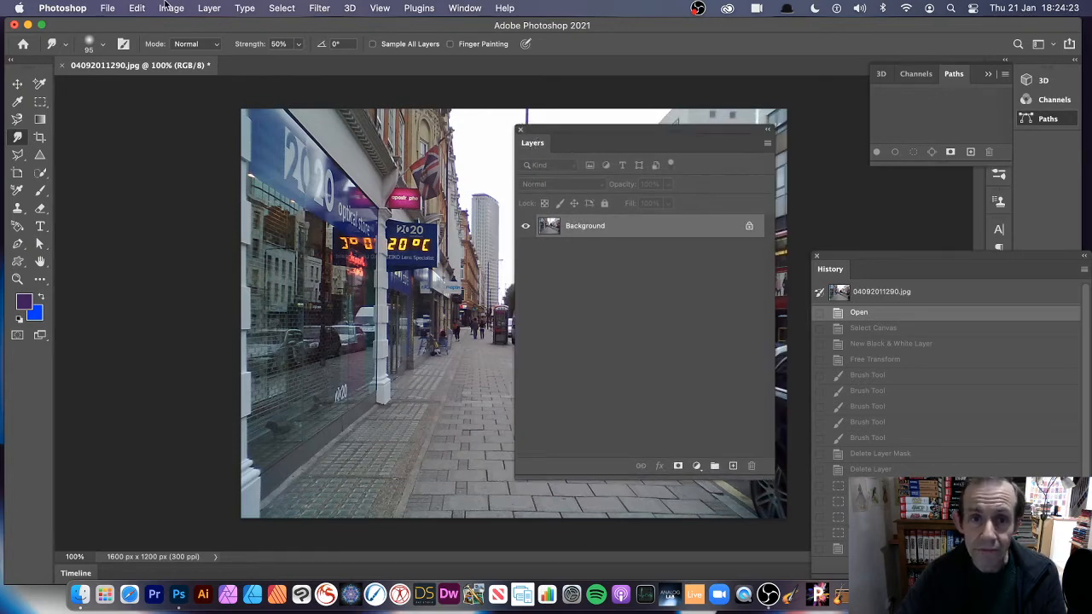
click(466, 9)
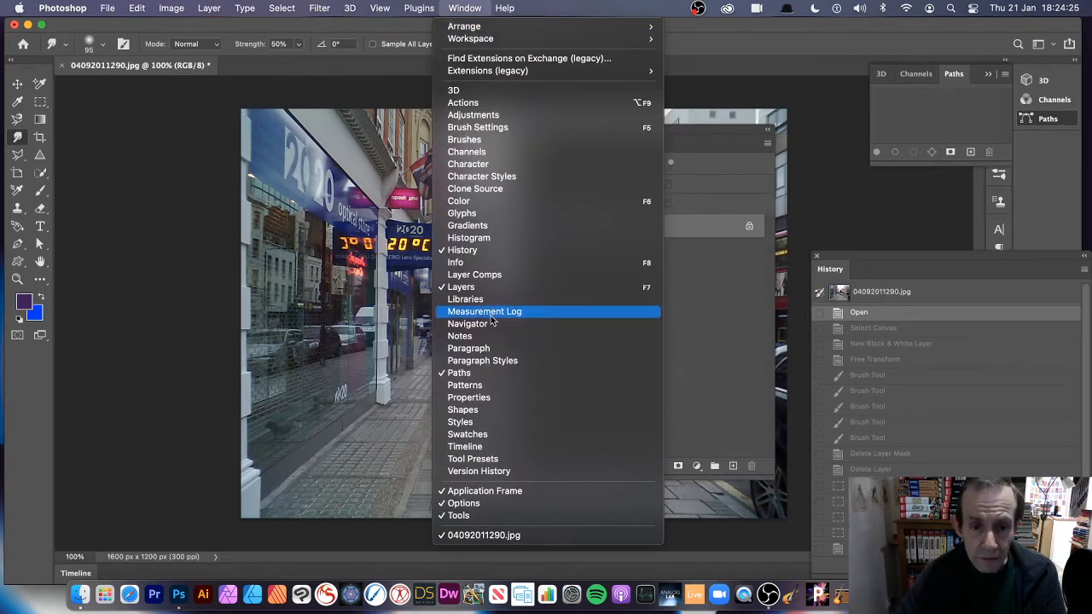
click(502, 291)
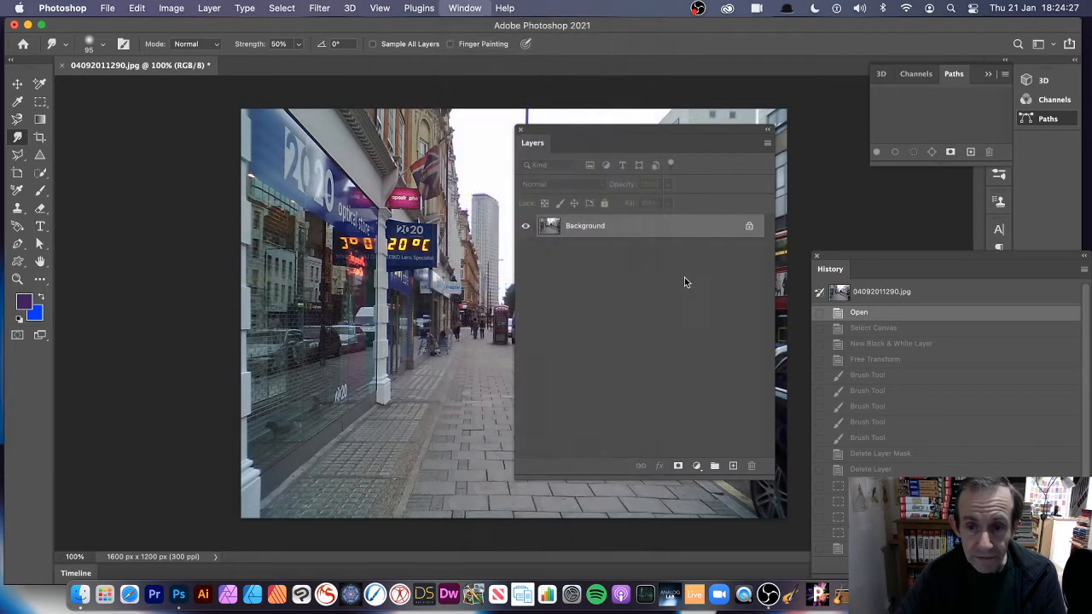
click(461, 9)
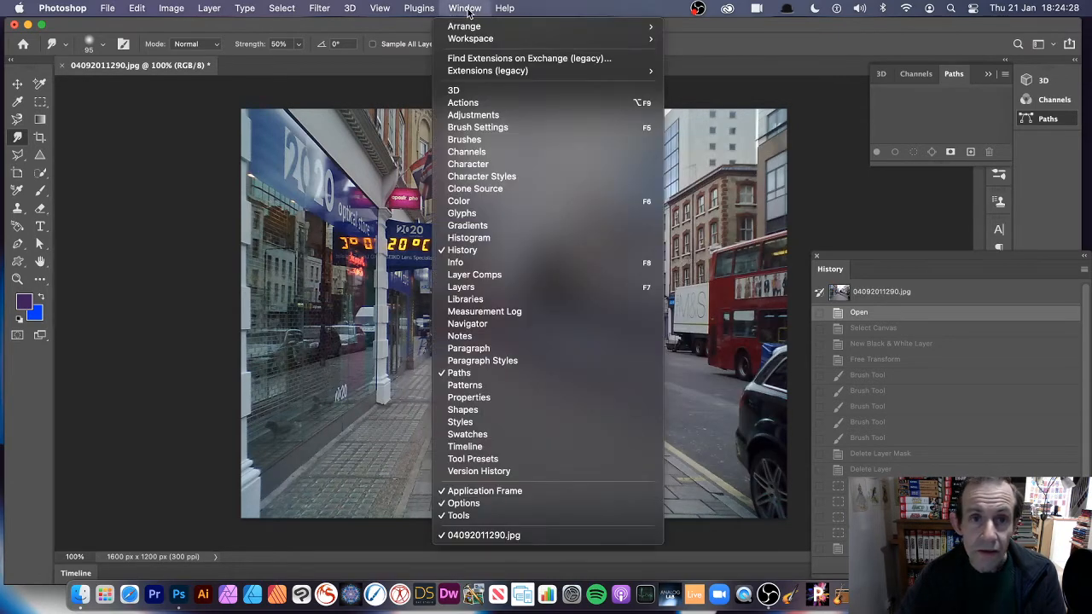
click(501, 291)
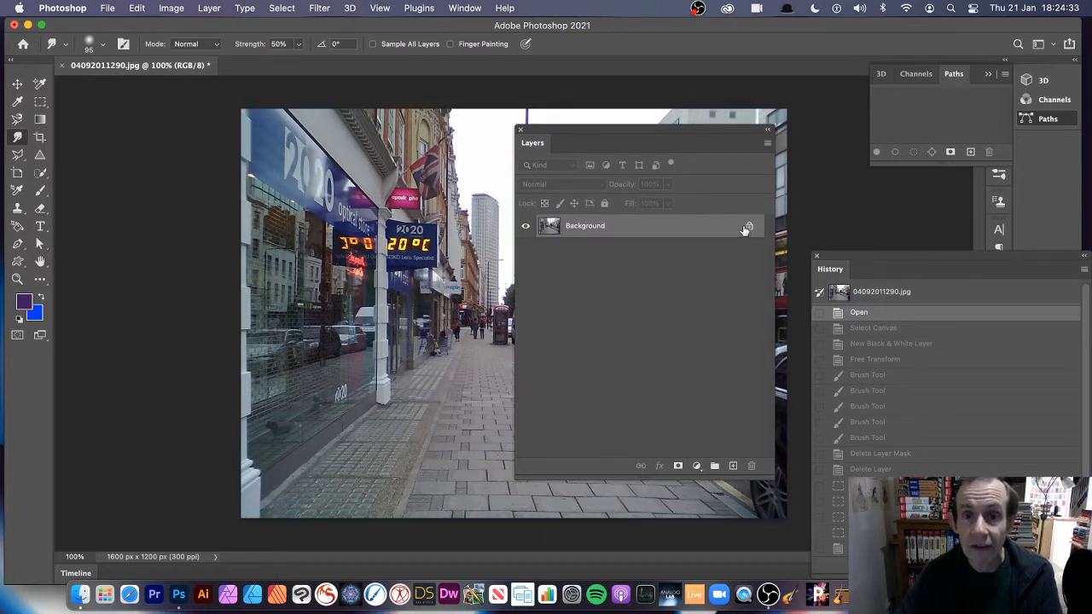
Step: Duplicate the Background layer with the default name Background copy
click(210, 7)
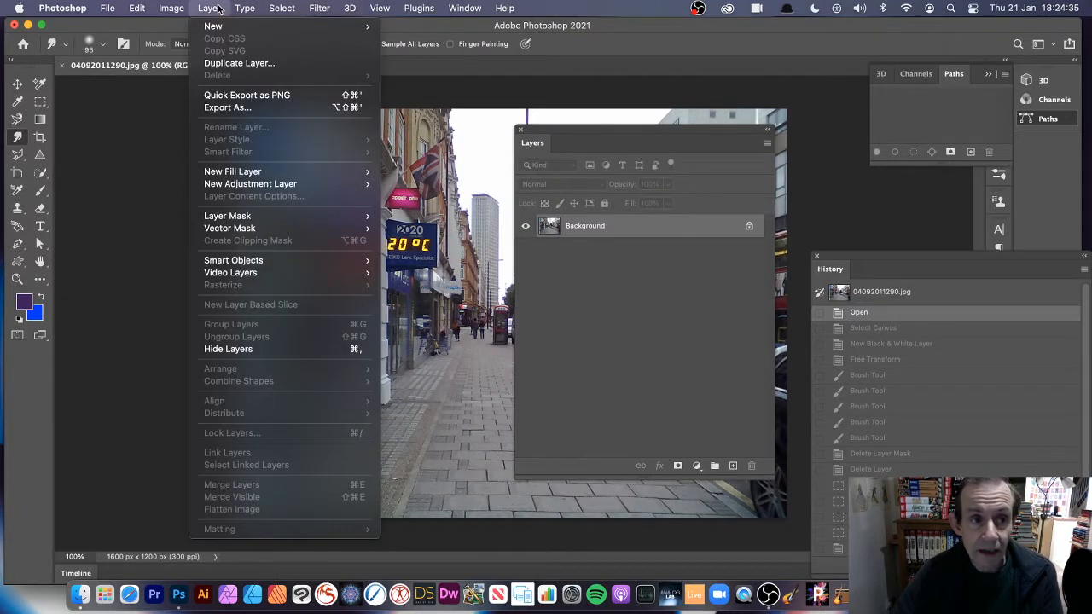
click(213, 64)
click(669, 253)
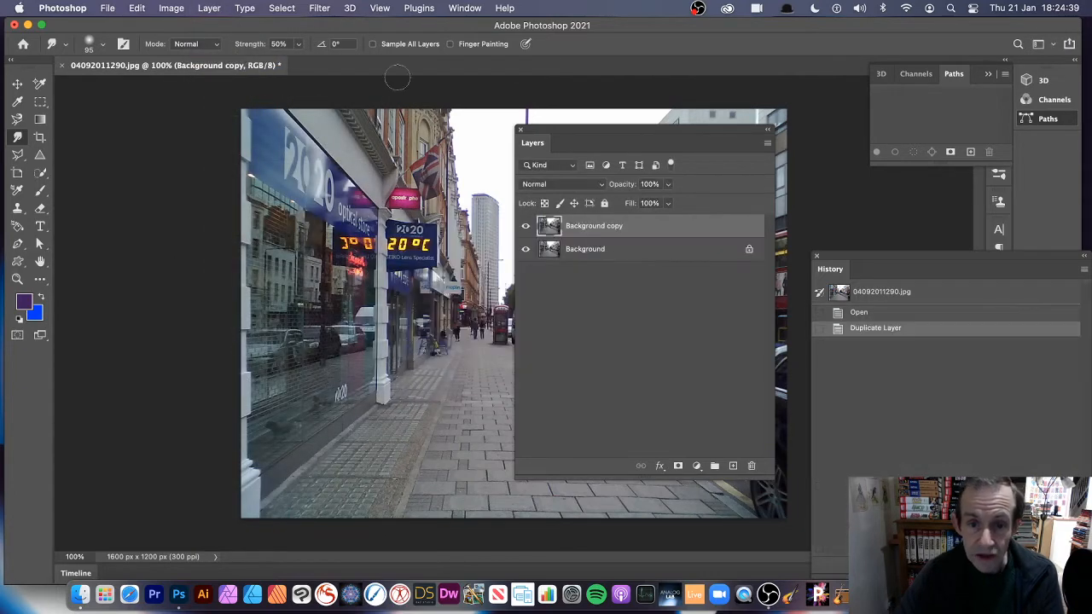
Step: Try scaling the duplicate layer to about 69% and moving it toward the photo's lower-left corner, then revert to the Open history state
click(17, 84)
drag(241, 111, 409, 233)
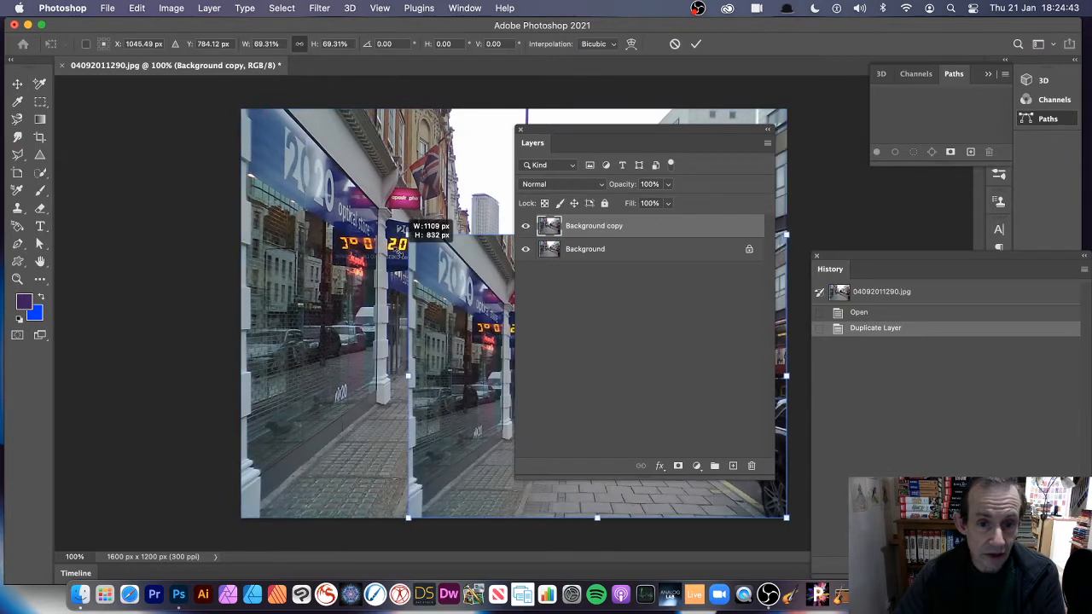
drag(442, 306, 179, 326)
key(Return)
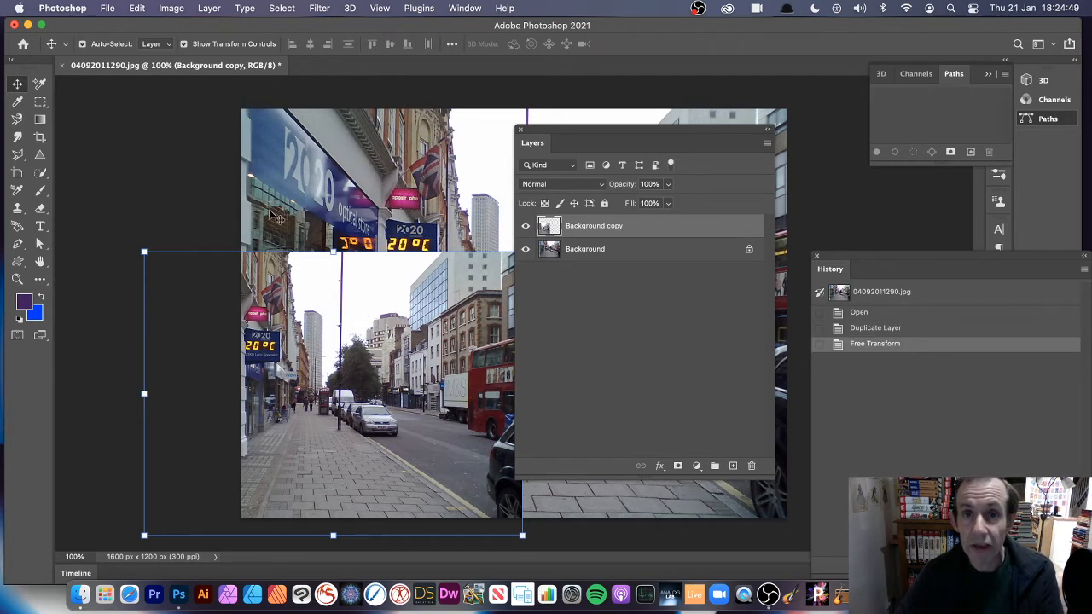
click(868, 324)
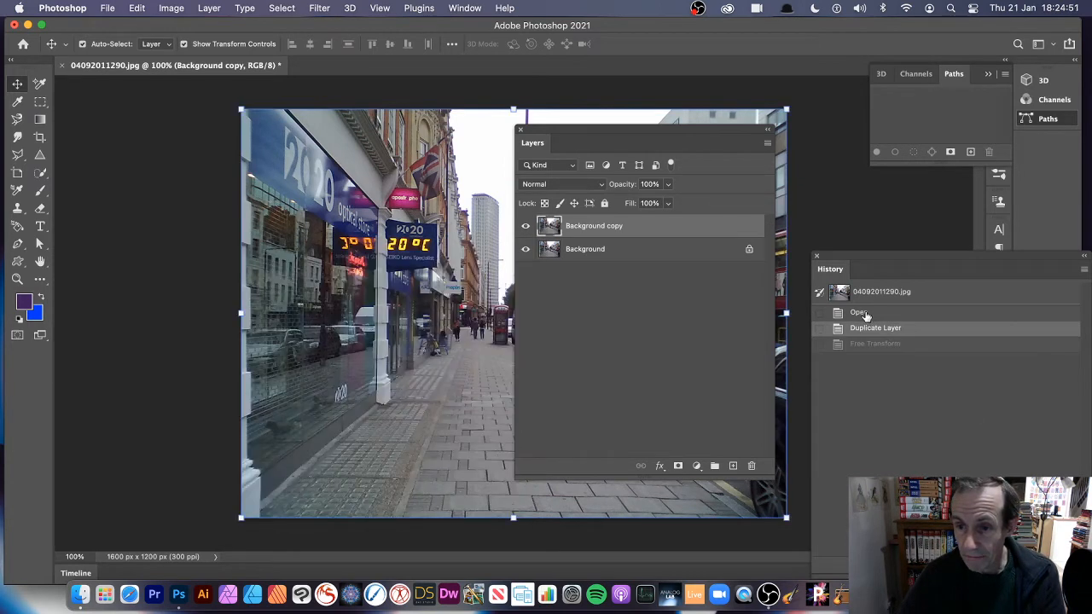
click(865, 316)
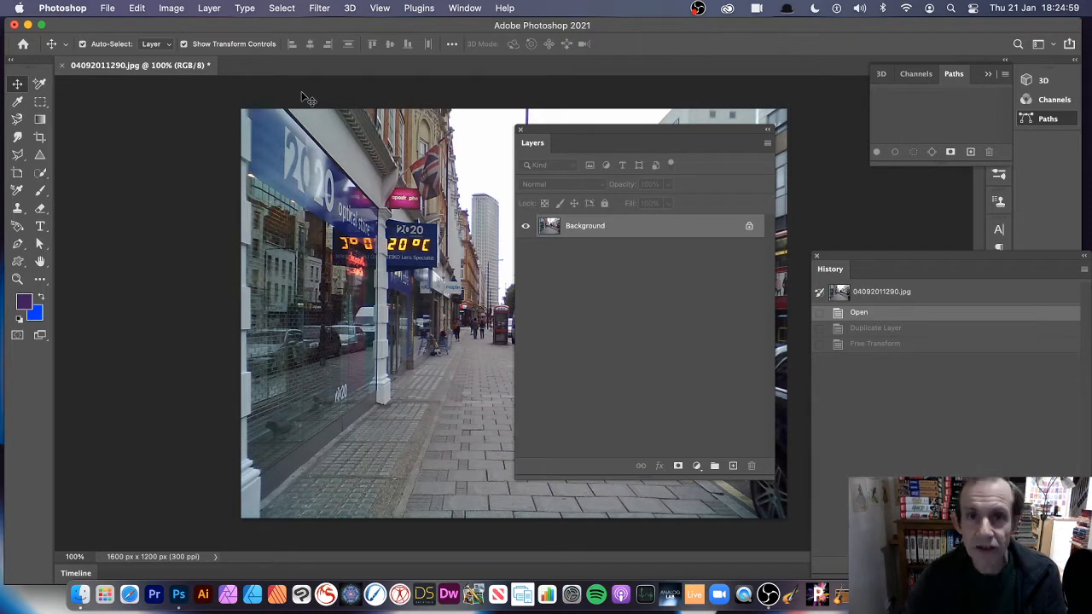
Step: Add a Black & White adjustment layer named Black & White 1 with the colour label Red, Normal mode and 100% opacity
click(210, 10)
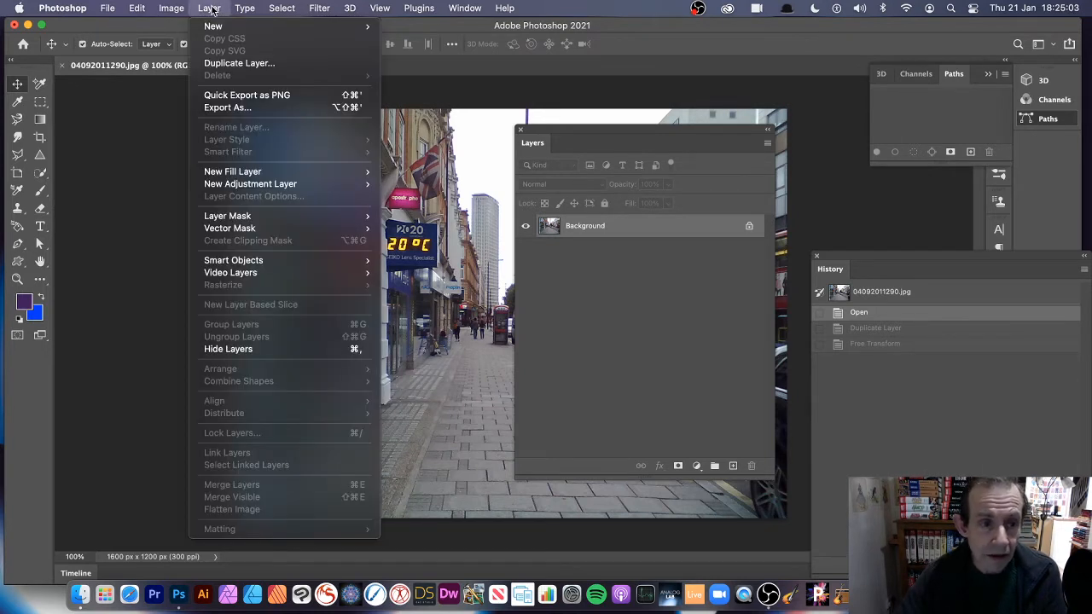
mouse_move(282, 184)
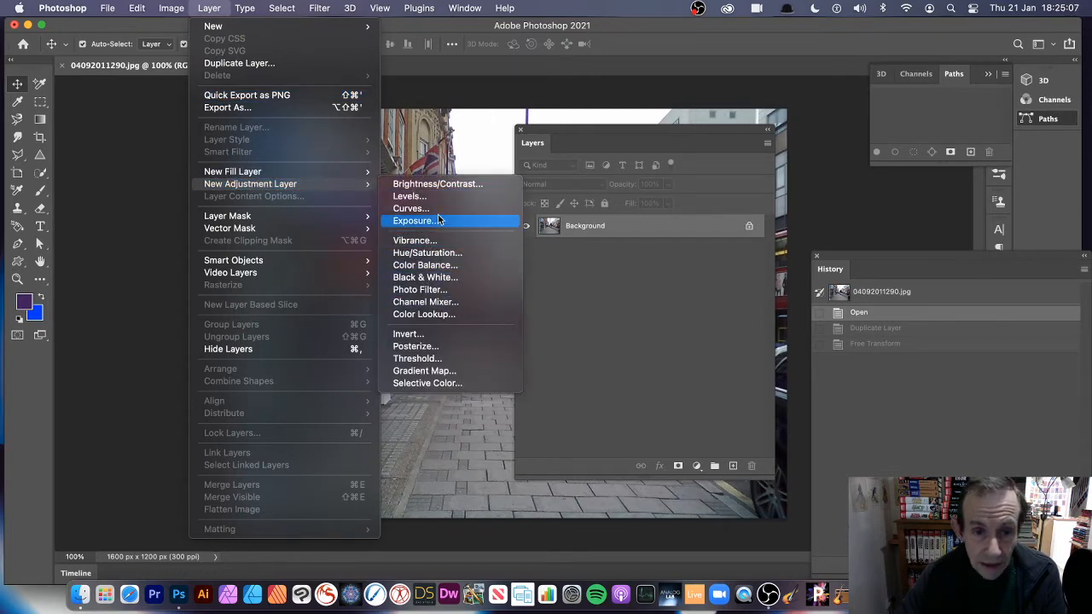
click(443, 278)
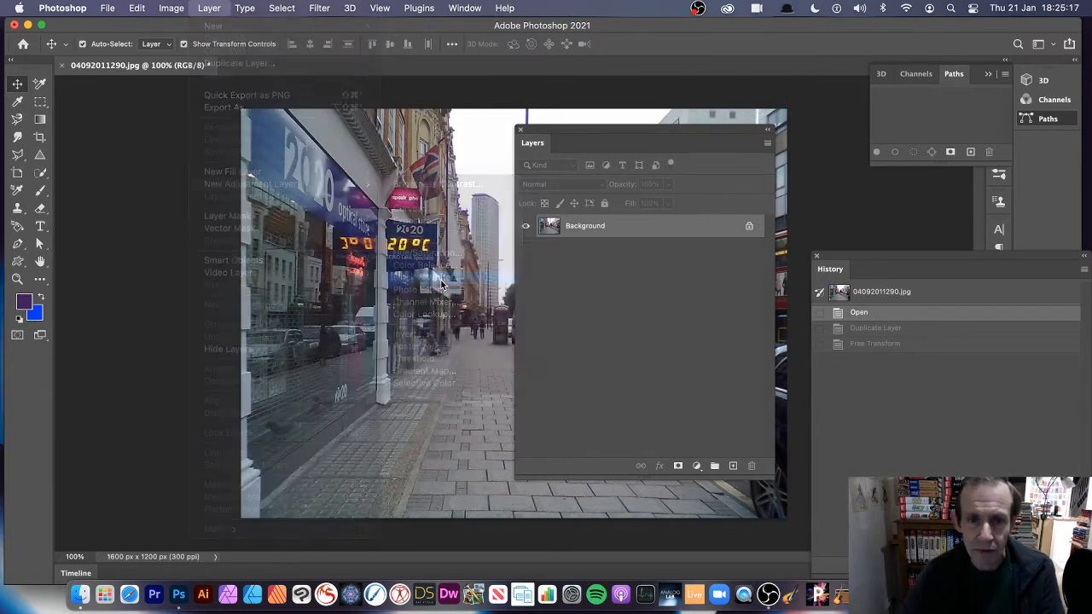
drag(532, 257, 427, 200)
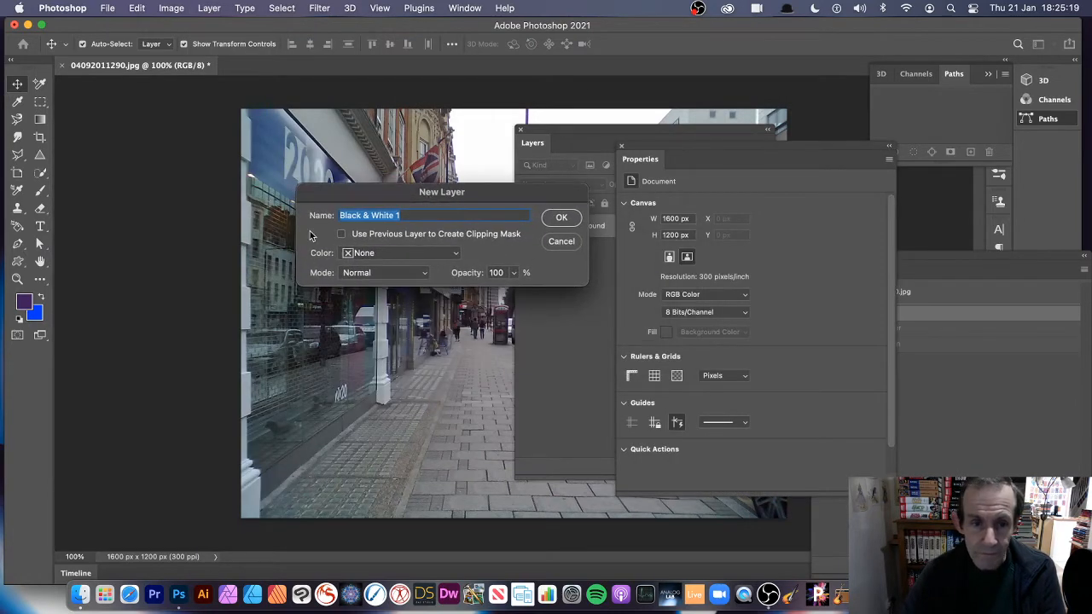
click(397, 256)
click(390, 271)
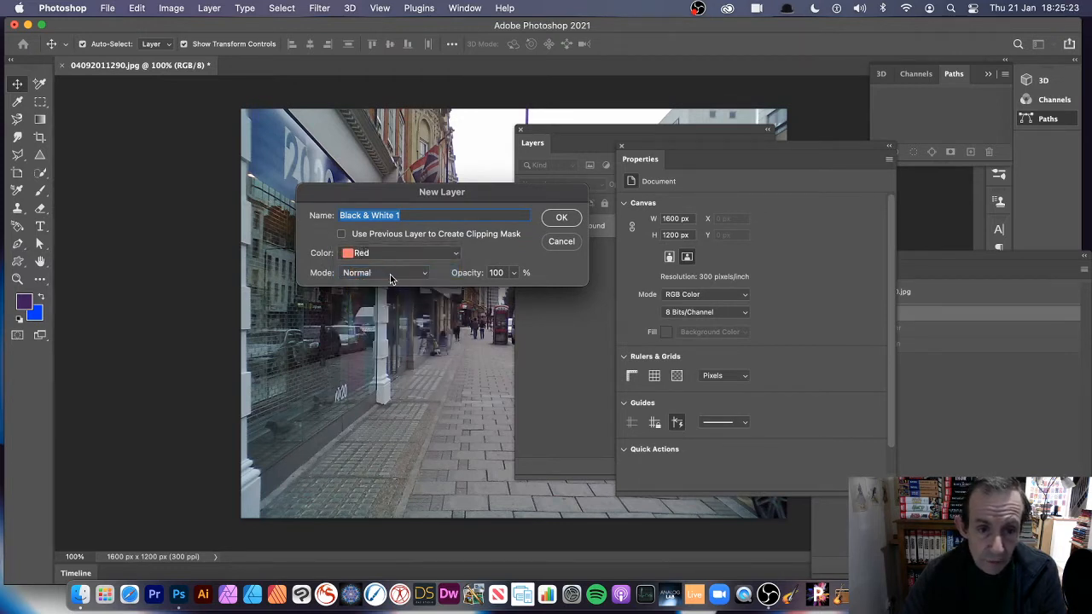
click(390, 275)
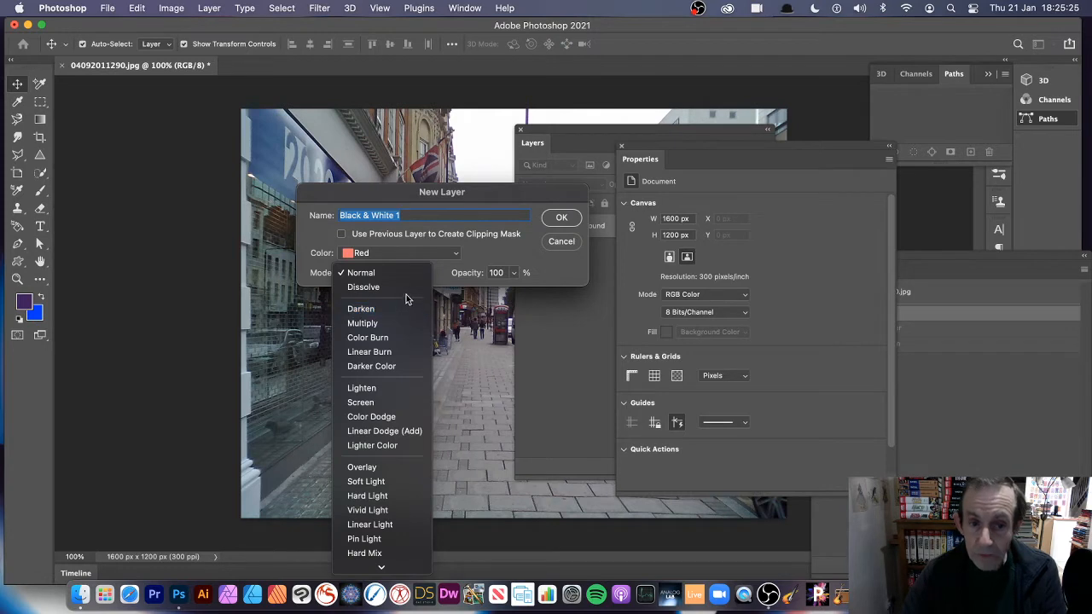
click(501, 186)
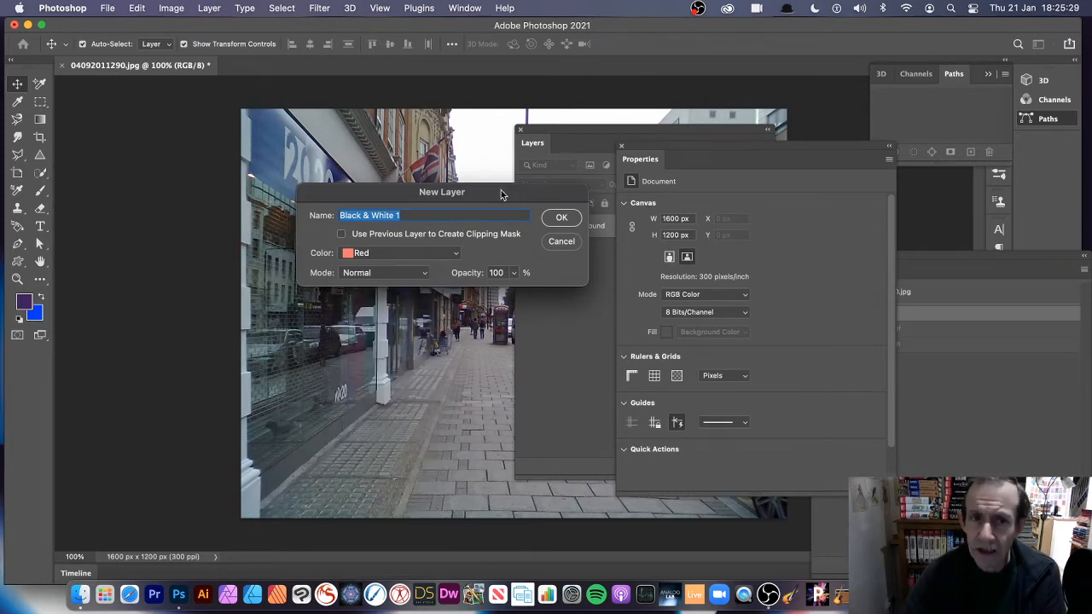
click(556, 219)
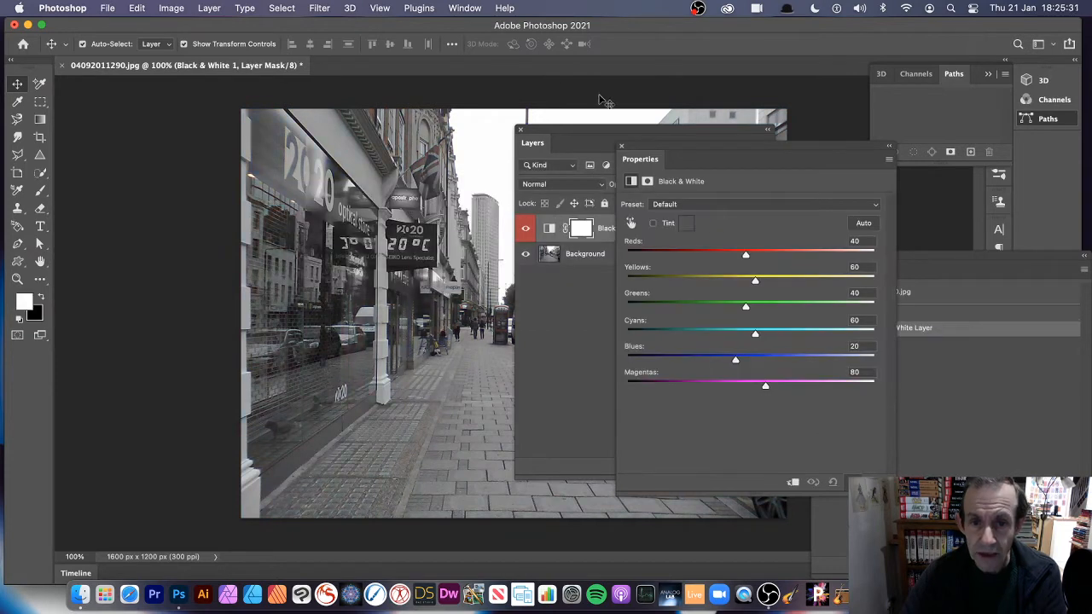
Step: Hide the Black & White 1 adjustment layer and move the Layers panel clear of the middle of the photo
click(582, 142)
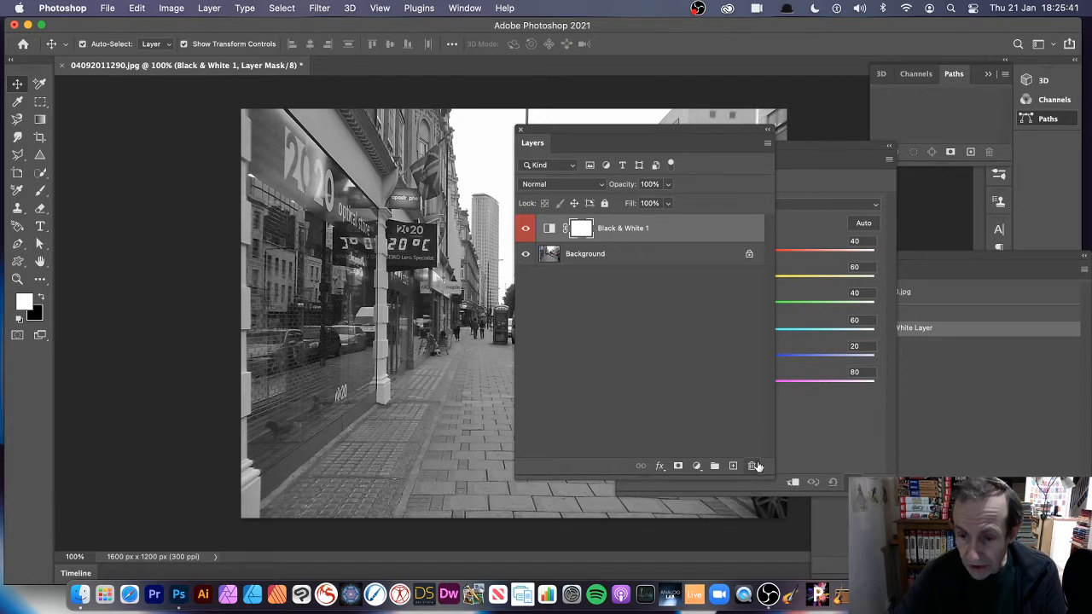
click(526, 230)
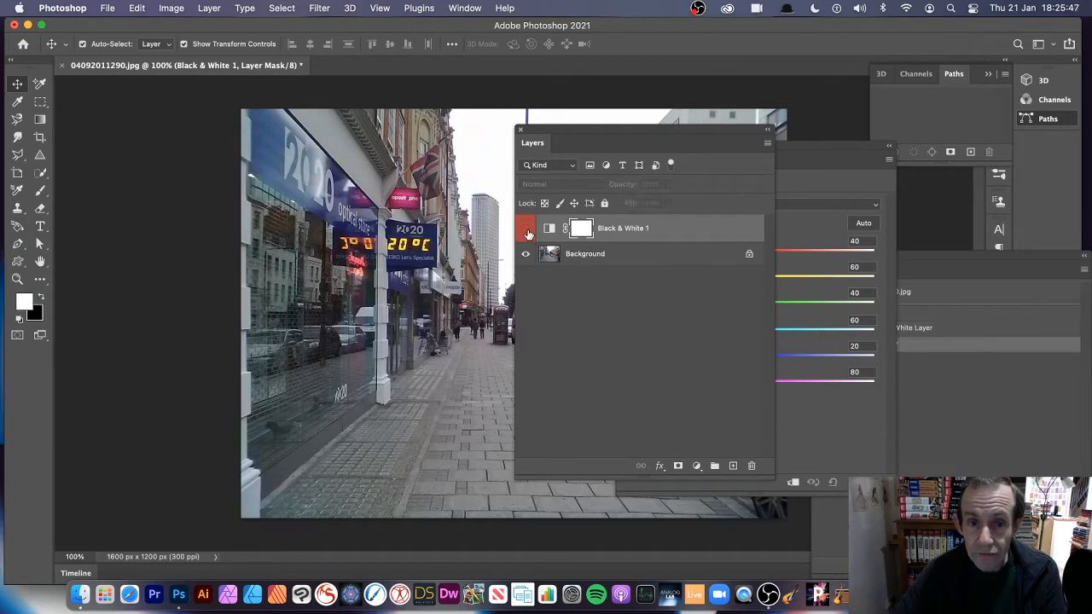
drag(595, 127, 739, 129)
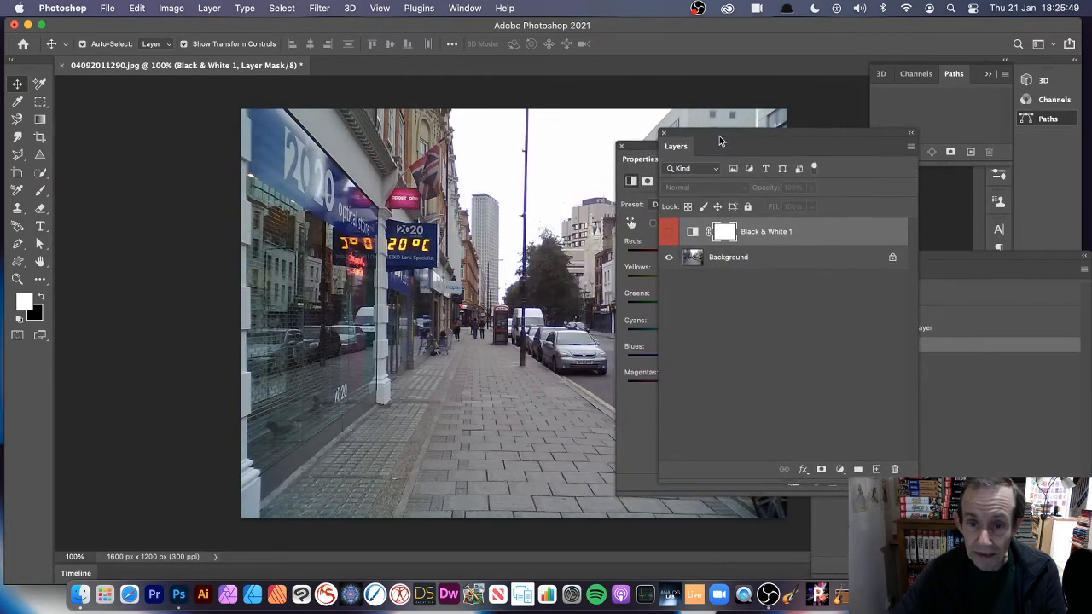
Step: Show the Black & White 1 adjustment layer again and check which editing and Transform commands are available for it
click(669, 232)
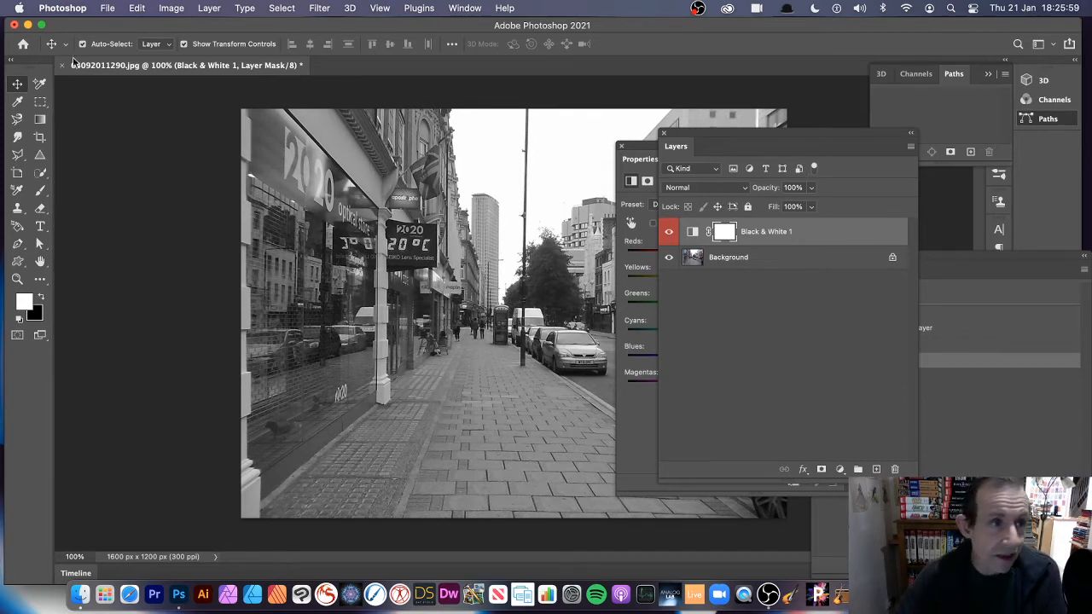
click(140, 9)
mouse_move(226, 312)
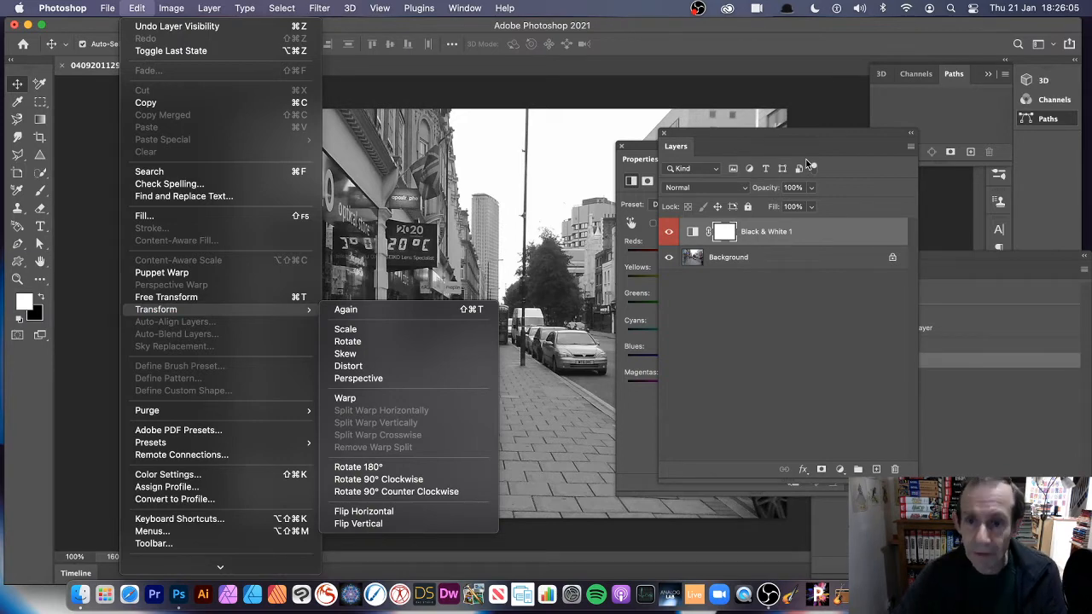
click(821, 280)
click(742, 305)
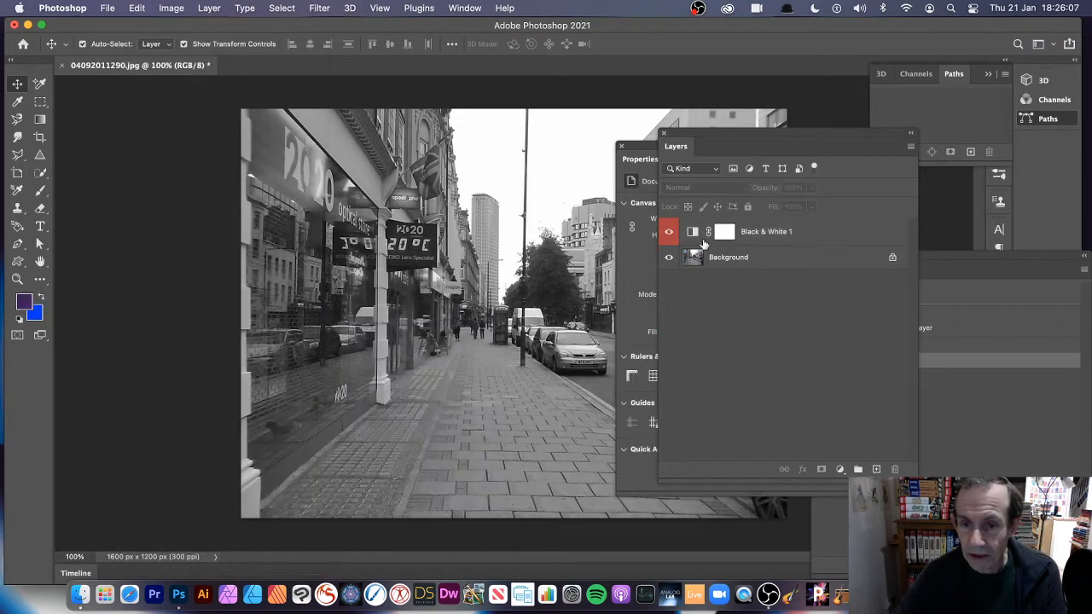
Step: Open the Black & White 1 adjustment's properties and try raising Reds and lowering Yellows
click(698, 232)
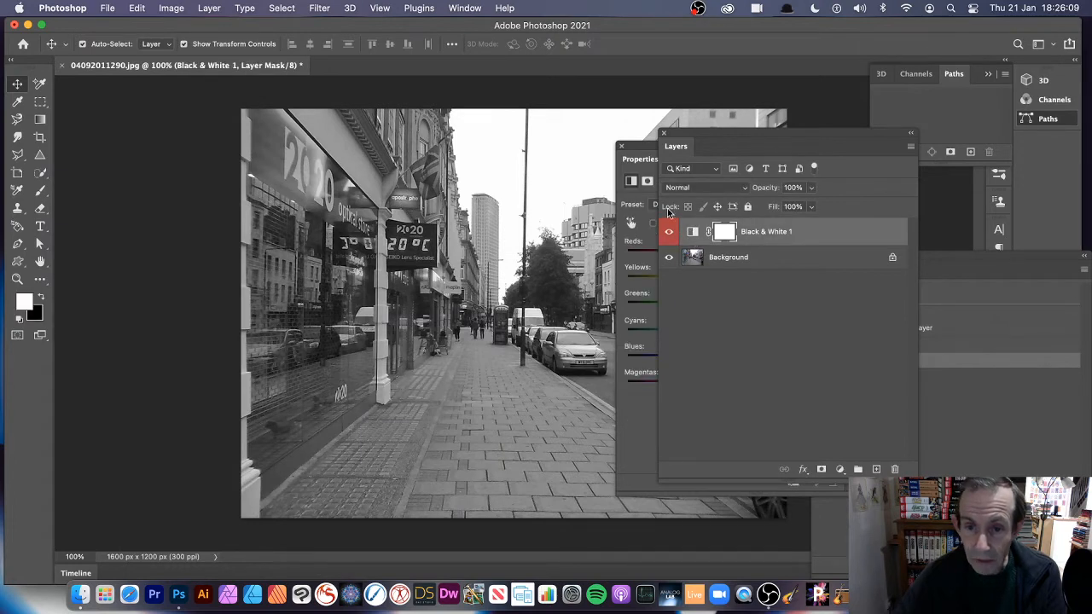
click(694, 236)
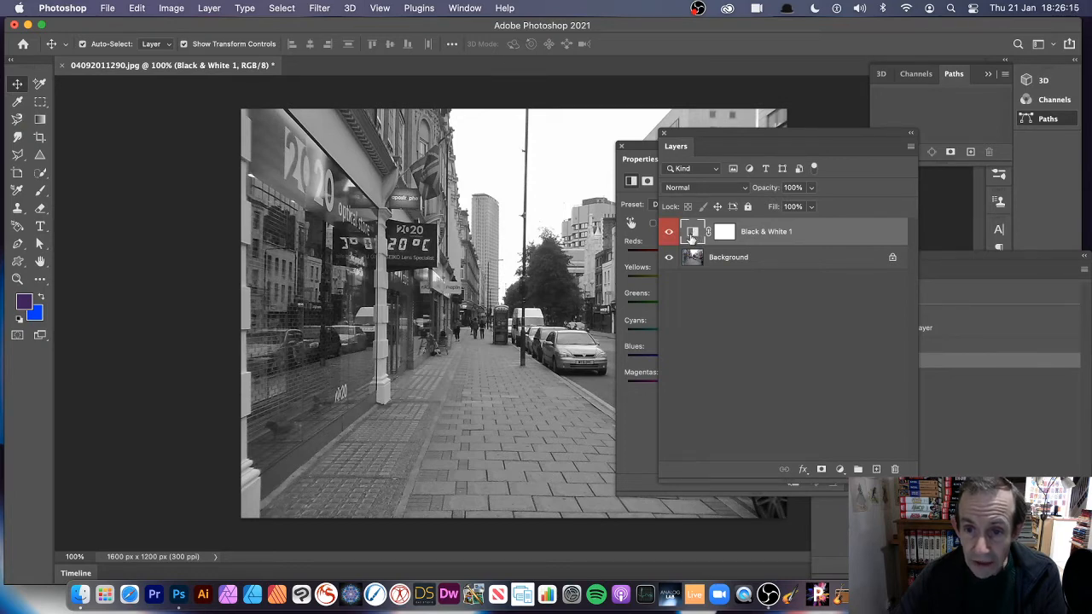
drag(650, 147, 547, 133)
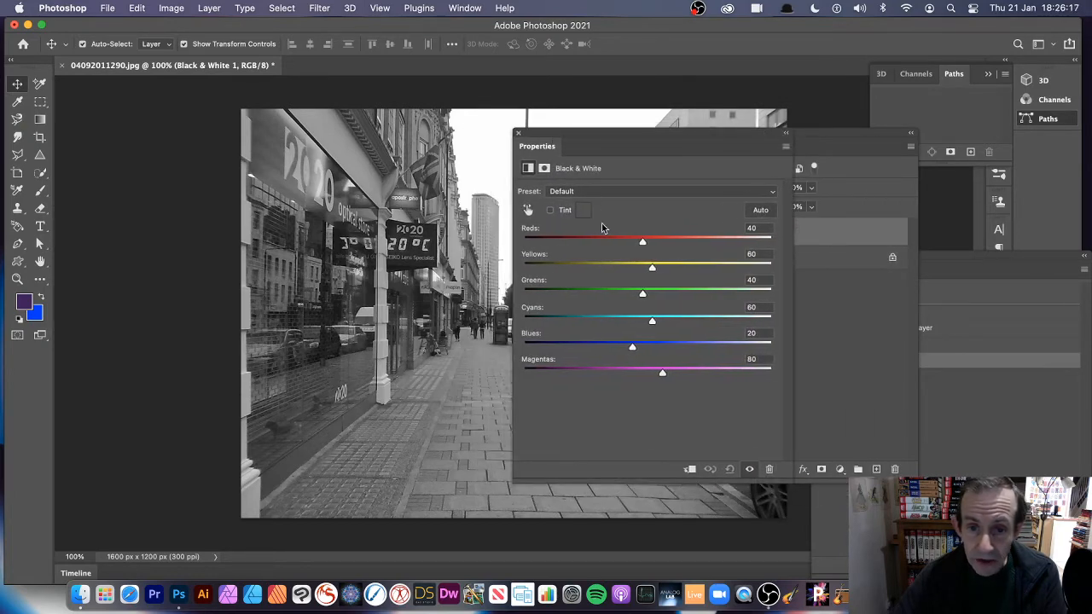
drag(604, 239, 724, 244)
drag(652, 268, 624, 268)
Step: Try the Green Filter preset on the Black & White adjustment, then apply Neutral Density with Blues set to -46
click(621, 191)
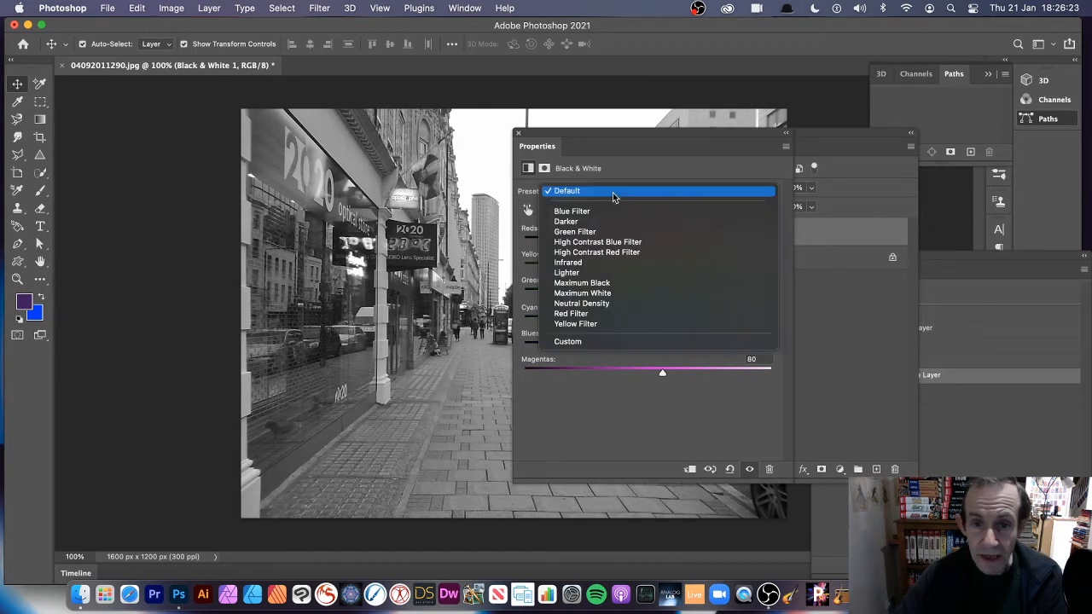
click(594, 232)
click(614, 191)
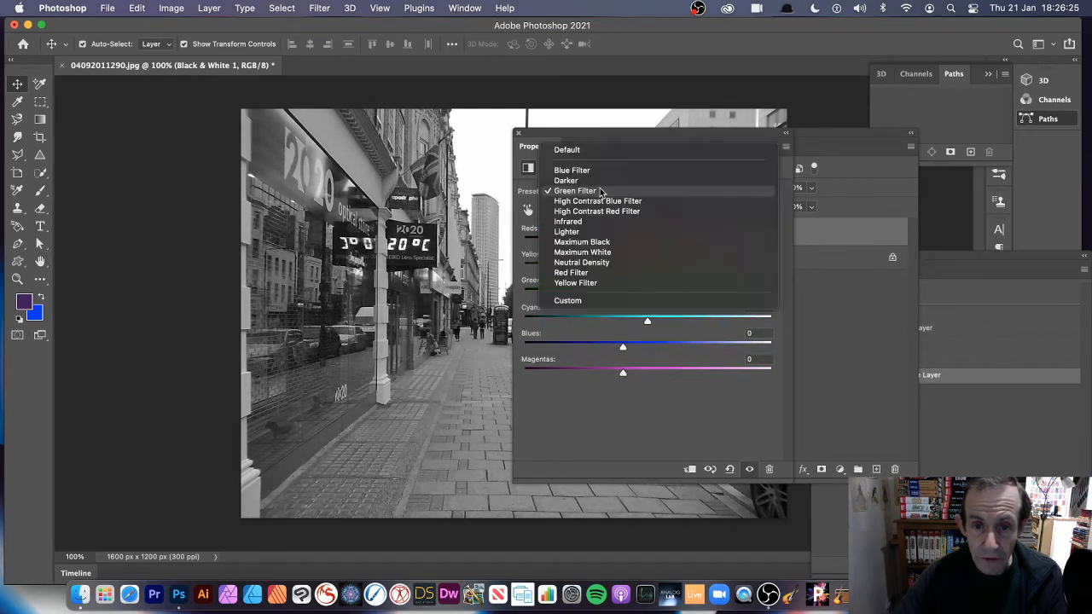
click(592, 265)
drag(671, 346, 599, 346)
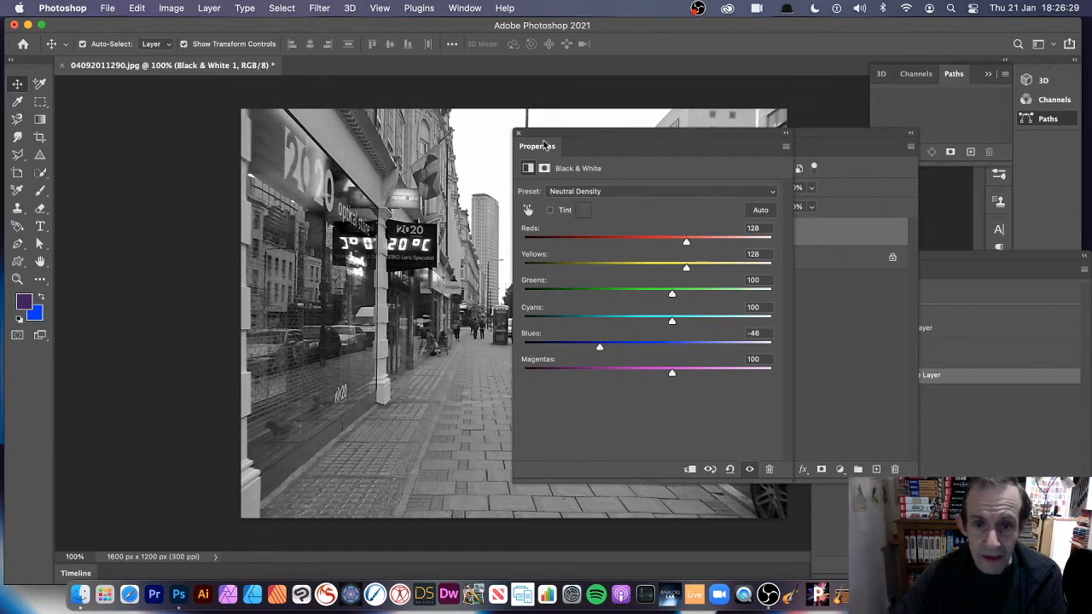
drag(577, 136, 832, 158)
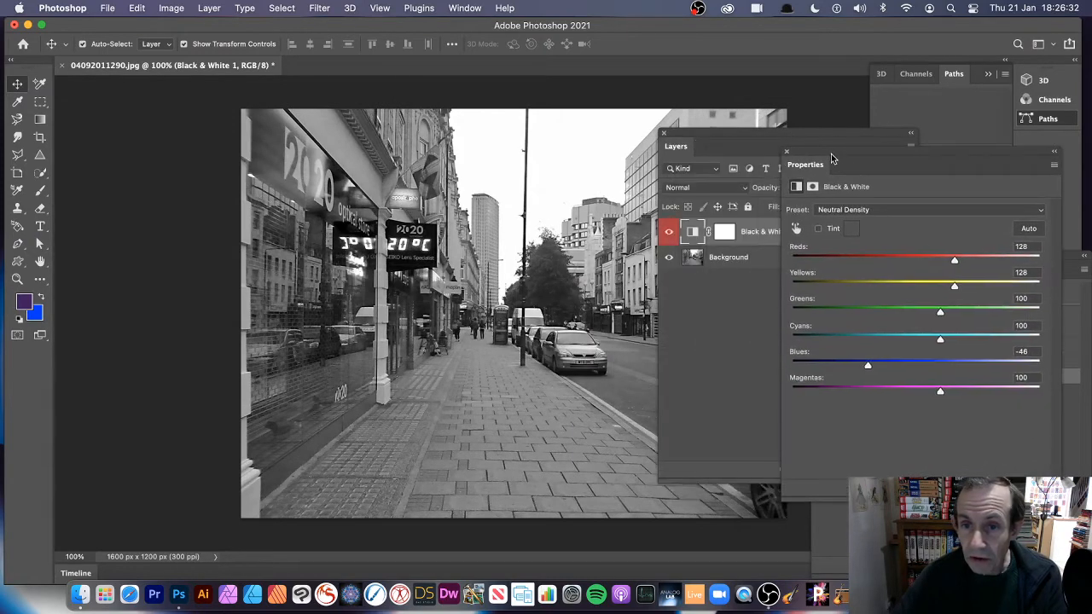
click(786, 153)
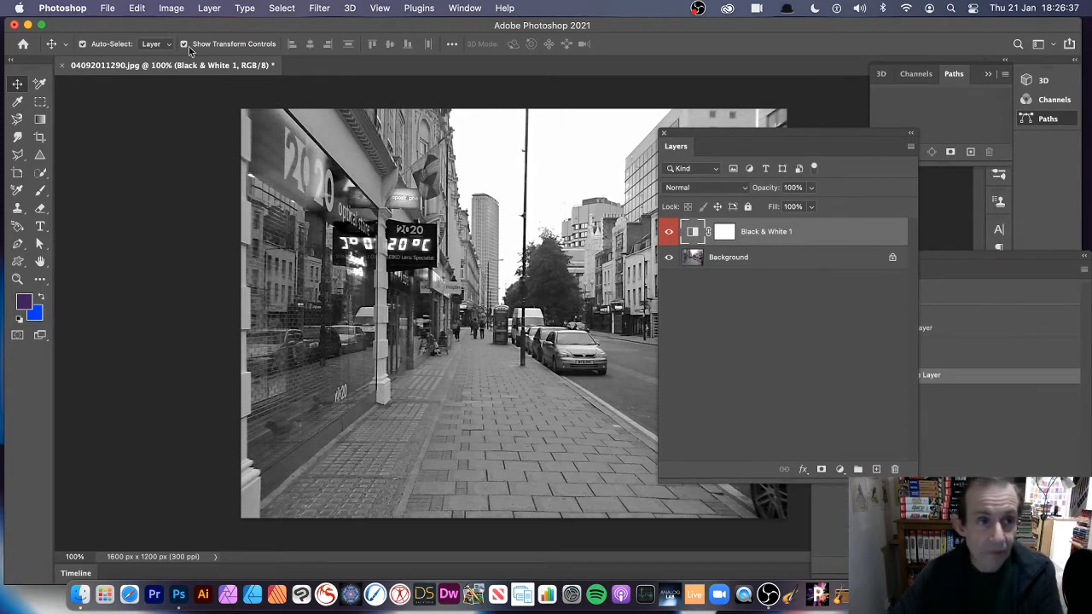
Step: Try the Vivid Light blending mode on the Black & White 1 layer, then return it to Normal
click(137, 7)
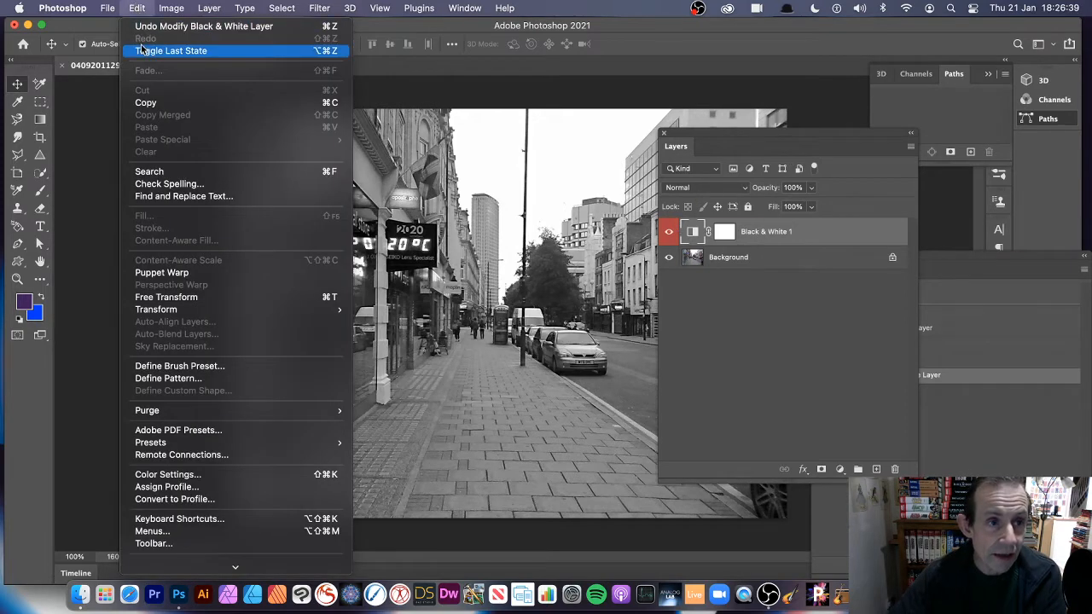
click(670, 196)
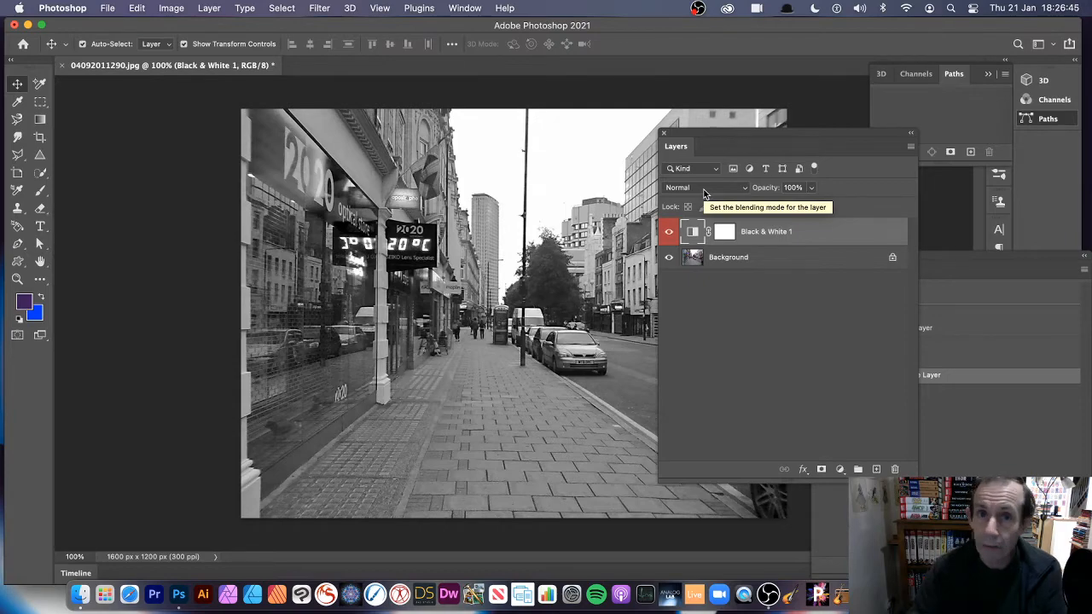
click(692, 190)
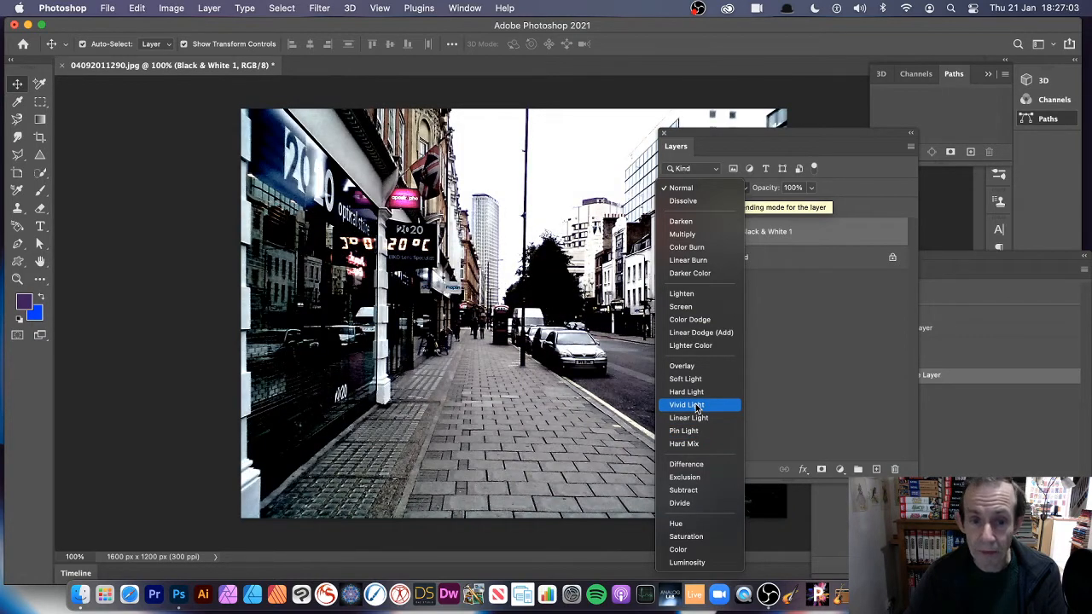
click(695, 404)
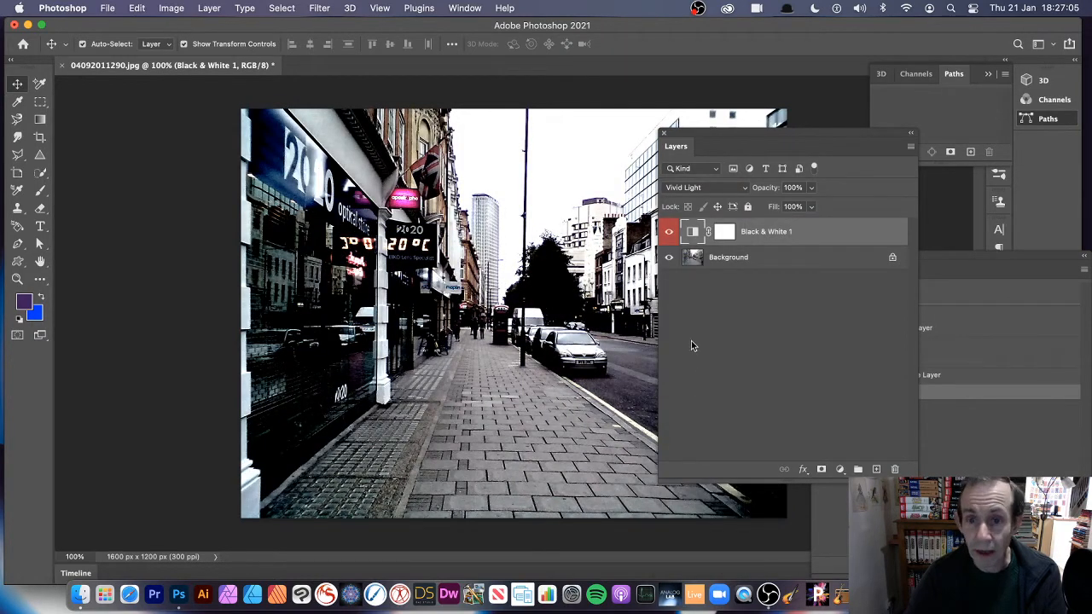
click(704, 189)
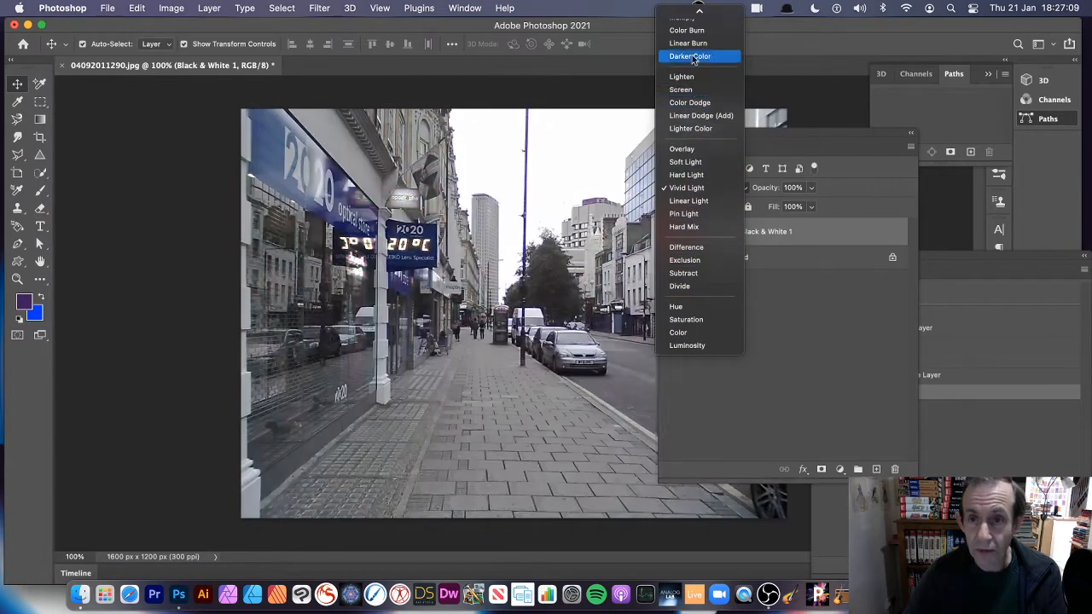
click(691, 14)
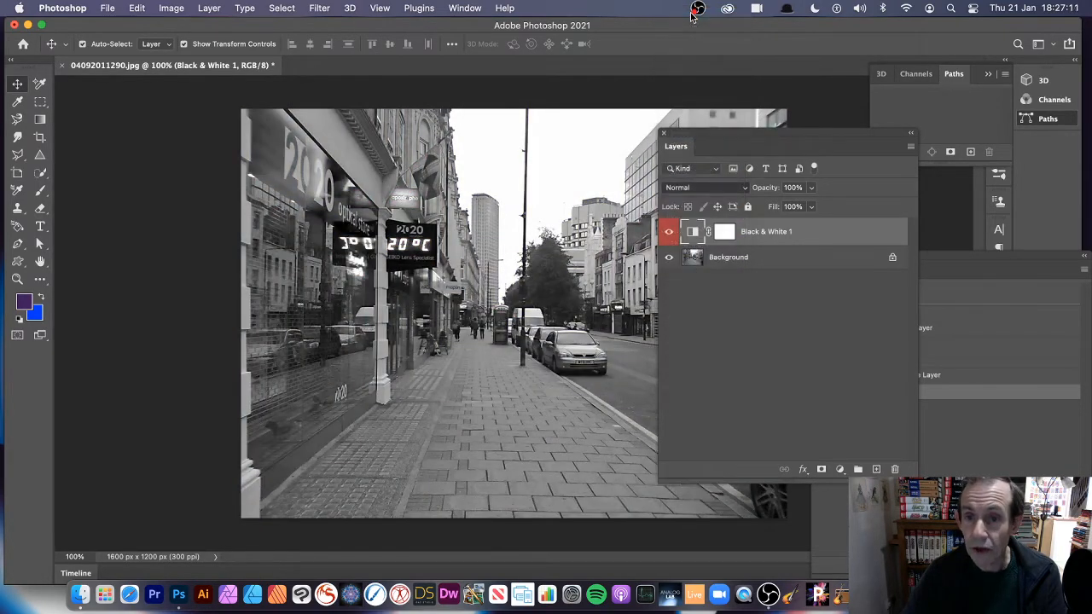
Step: Try lowering the Black & White 1 layer's opacity and fill, returning each to 100%
click(814, 188)
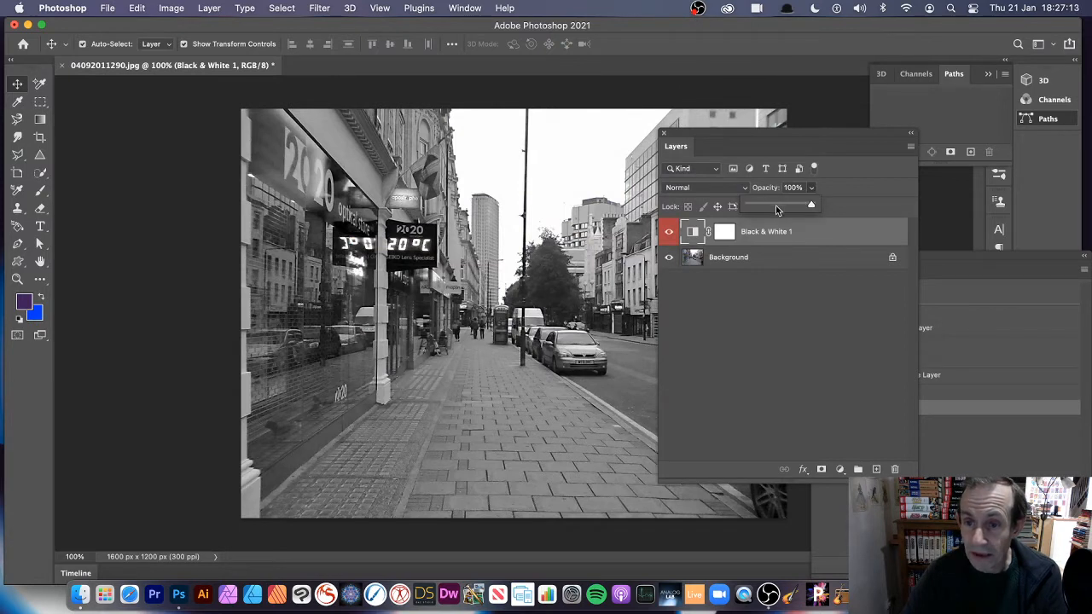
click(777, 209)
click(835, 207)
click(811, 188)
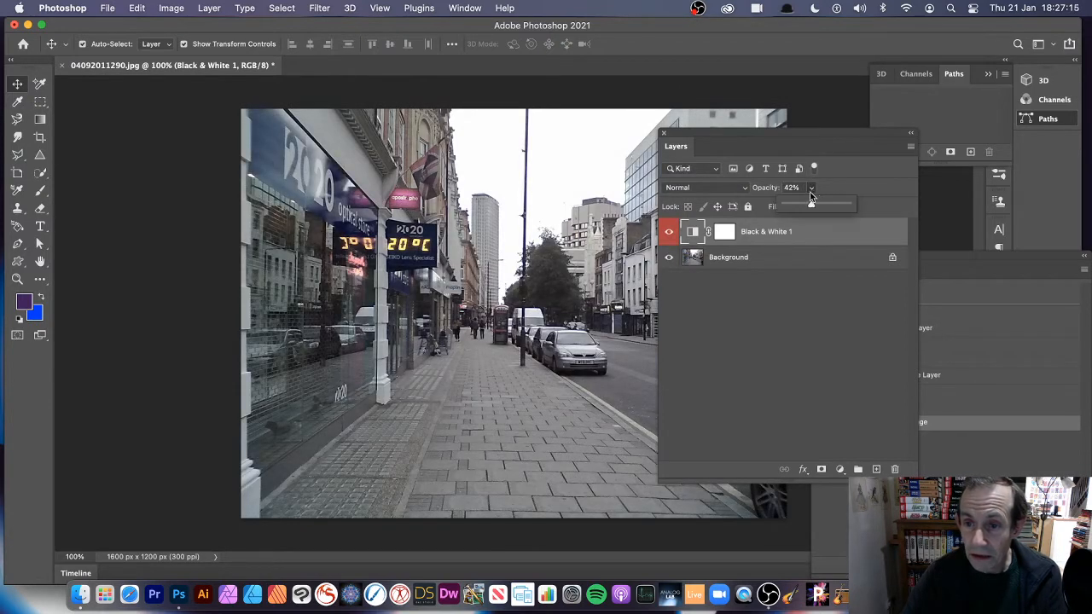
click(817, 207)
click(831, 208)
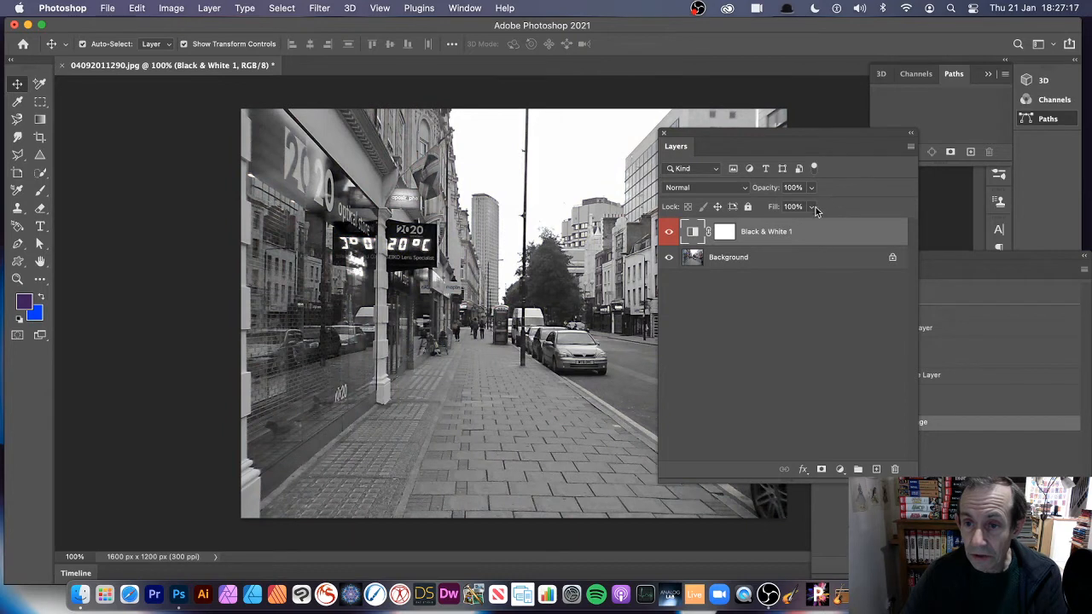
click(813, 207)
drag(763, 224, 863, 221)
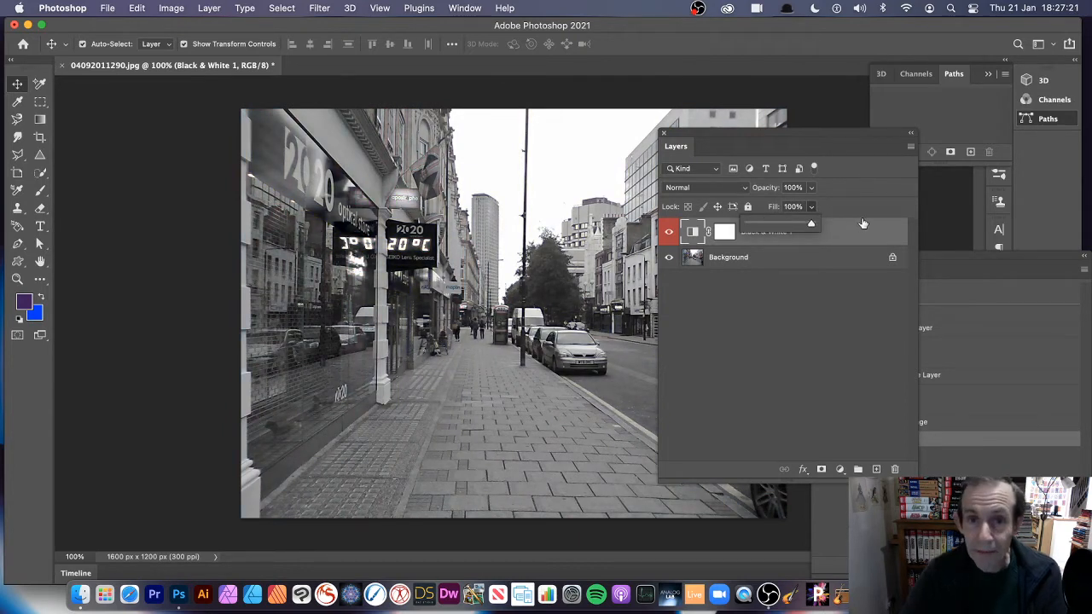
click(865, 215)
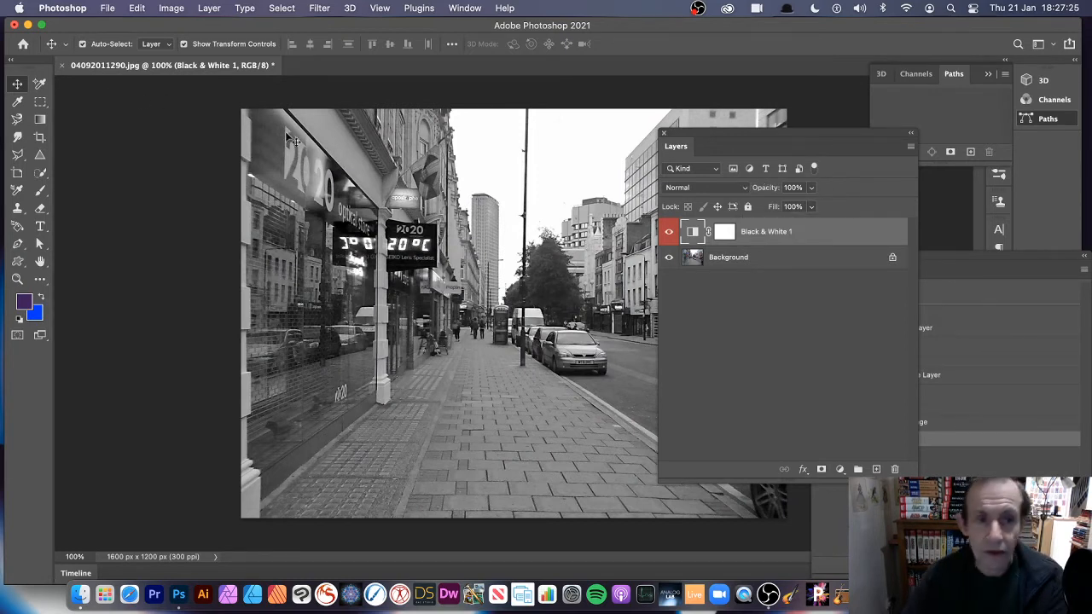
Step: Revert the photo to the Open history state and select the entire canvas
click(942, 424)
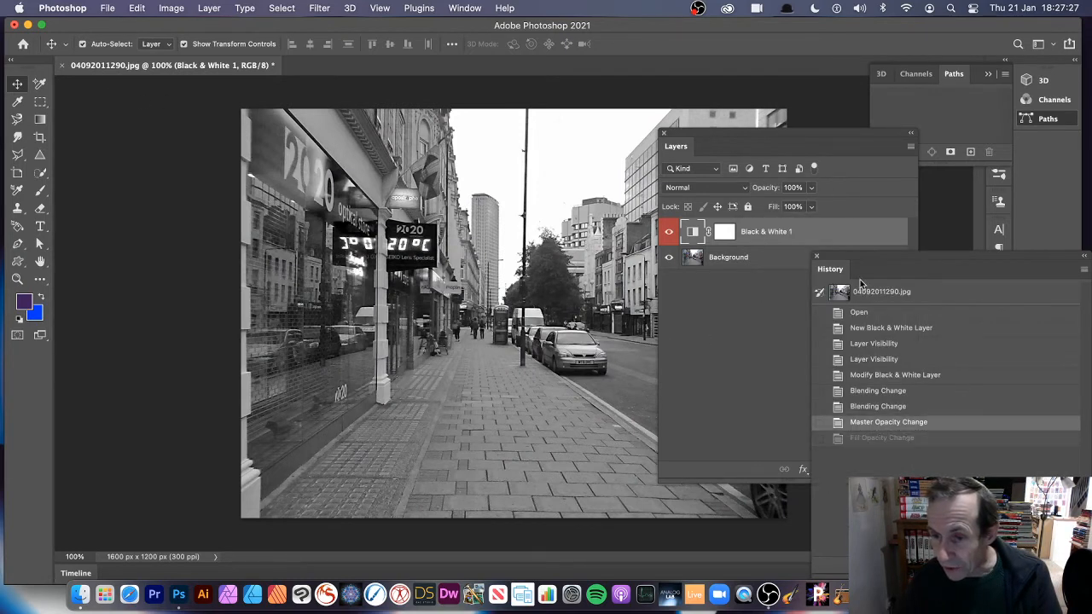
click(881, 314)
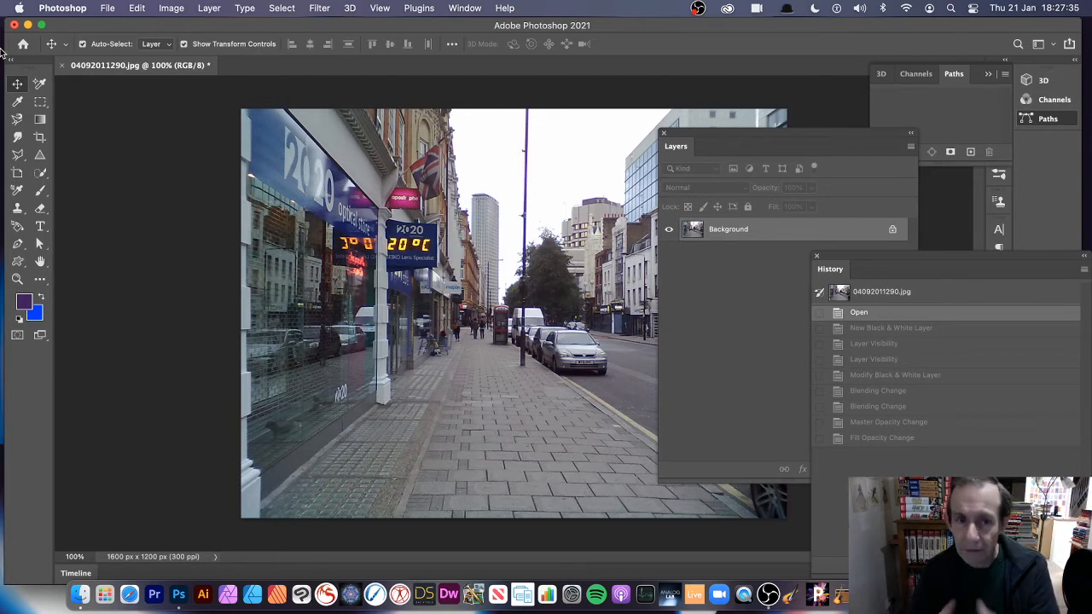
click(282, 8)
click(281, 29)
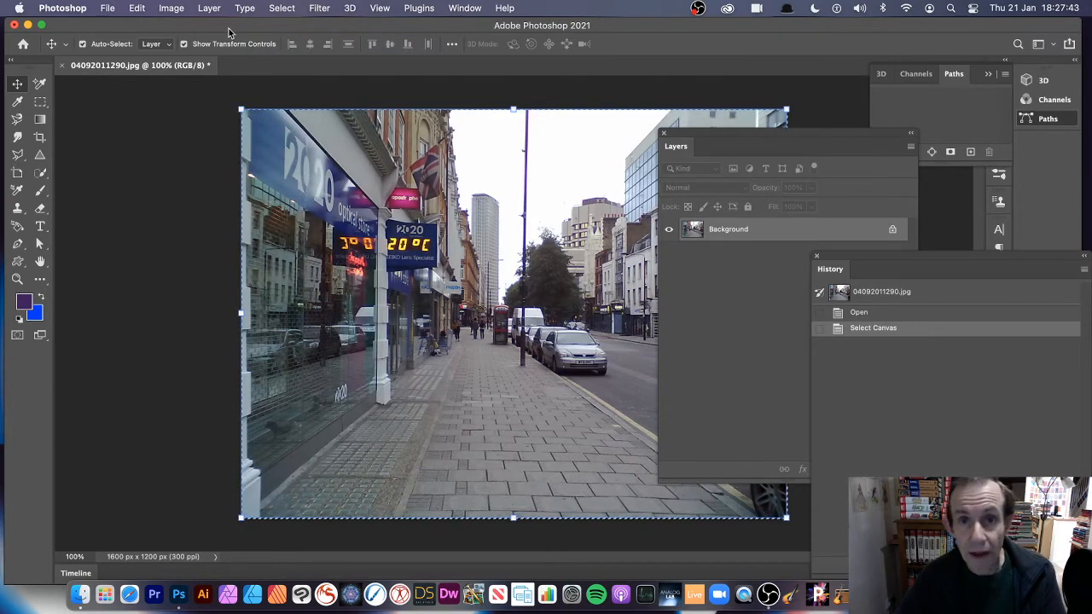
Step: Add a Black & White adjustment layer named Black & White 1 with no colour label, Normal mode and 100% opacity
click(211, 9)
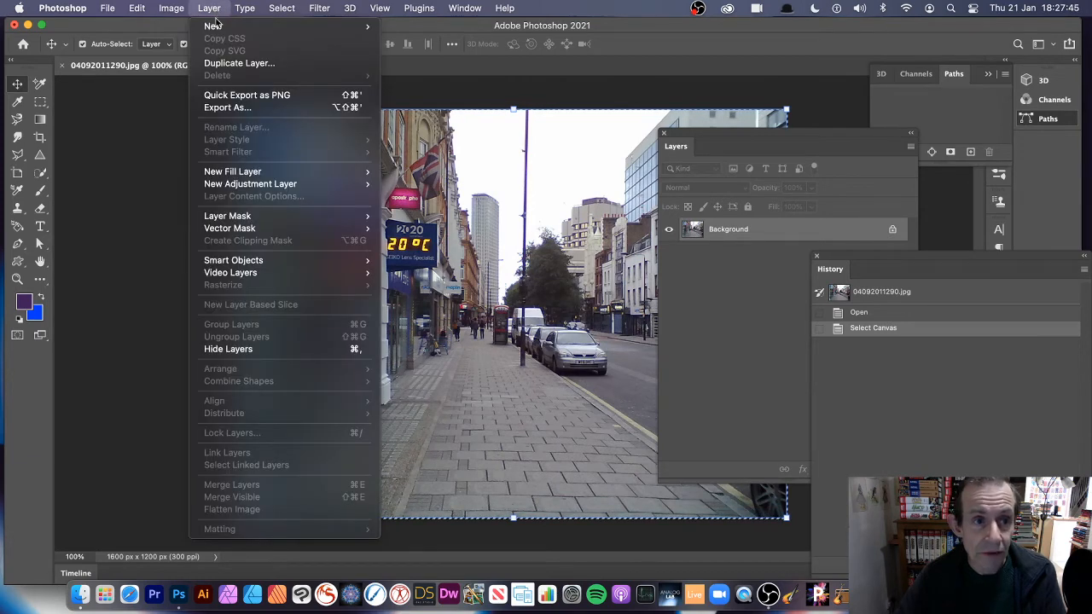
mouse_move(241, 188)
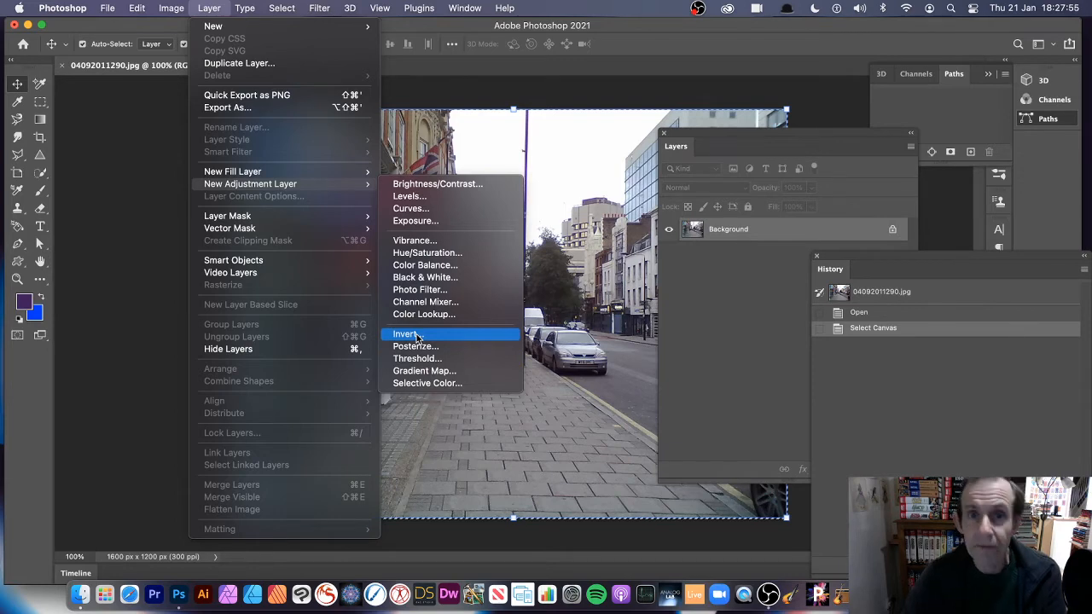
click(418, 277)
drag(483, 190, 641, 133)
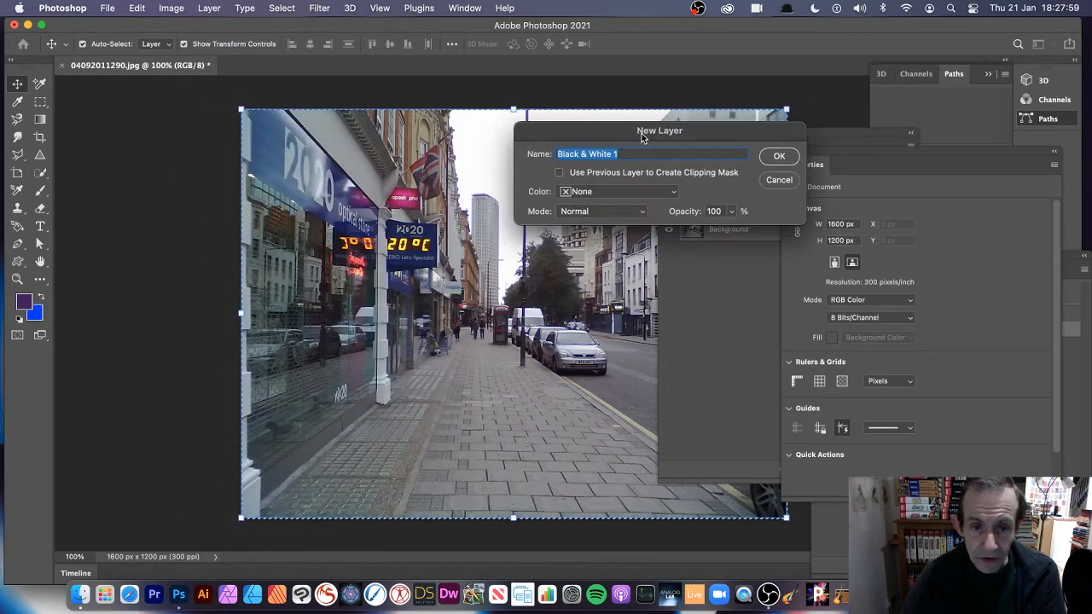
click(778, 156)
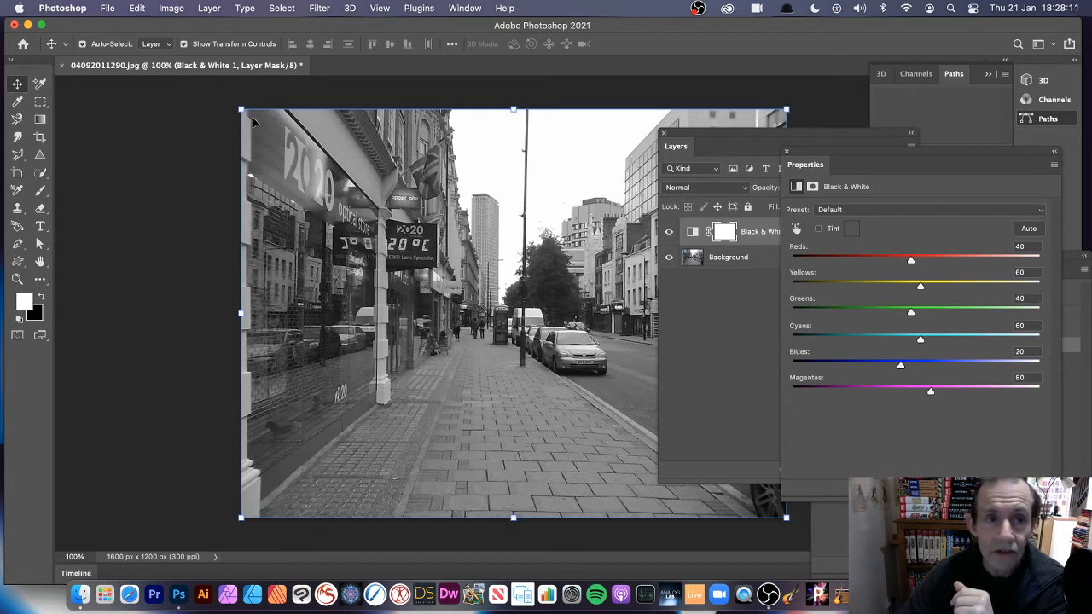
click(748, 135)
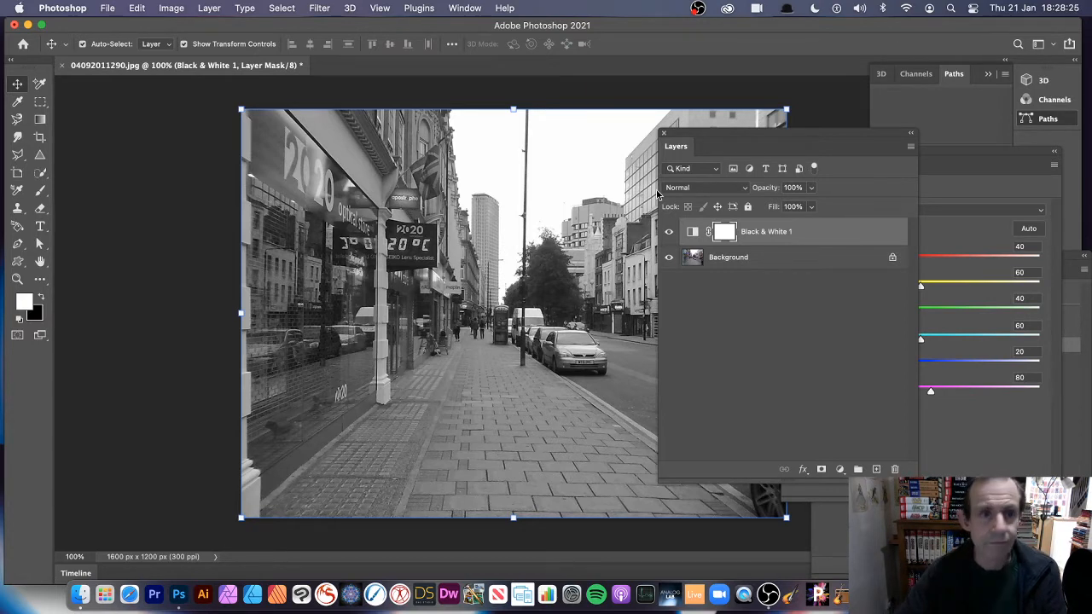
Step: Scale the Black & White 1 layer mask to about 47%, rotate it about 45°, and move it over the middle of the street
drag(241, 109, 528, 323)
drag(624, 391, 499, 278)
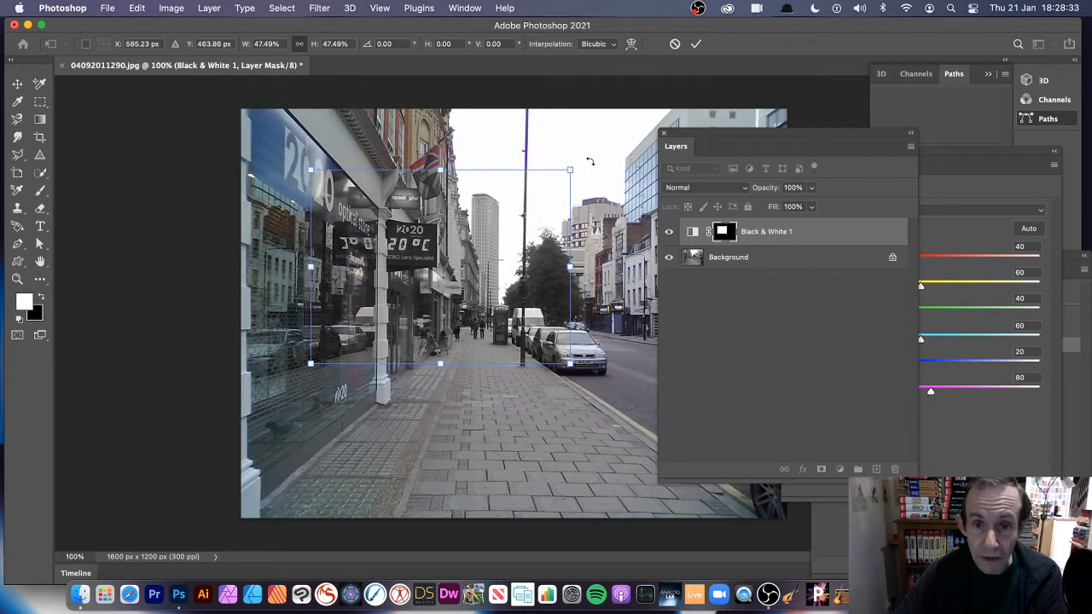
drag(590, 160, 627, 278)
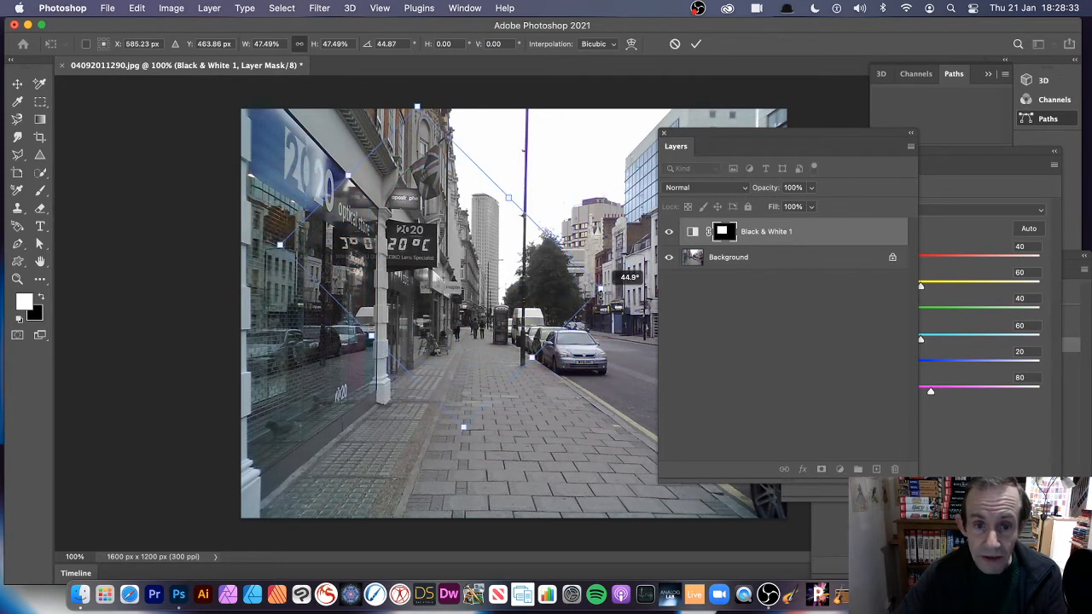
click(697, 45)
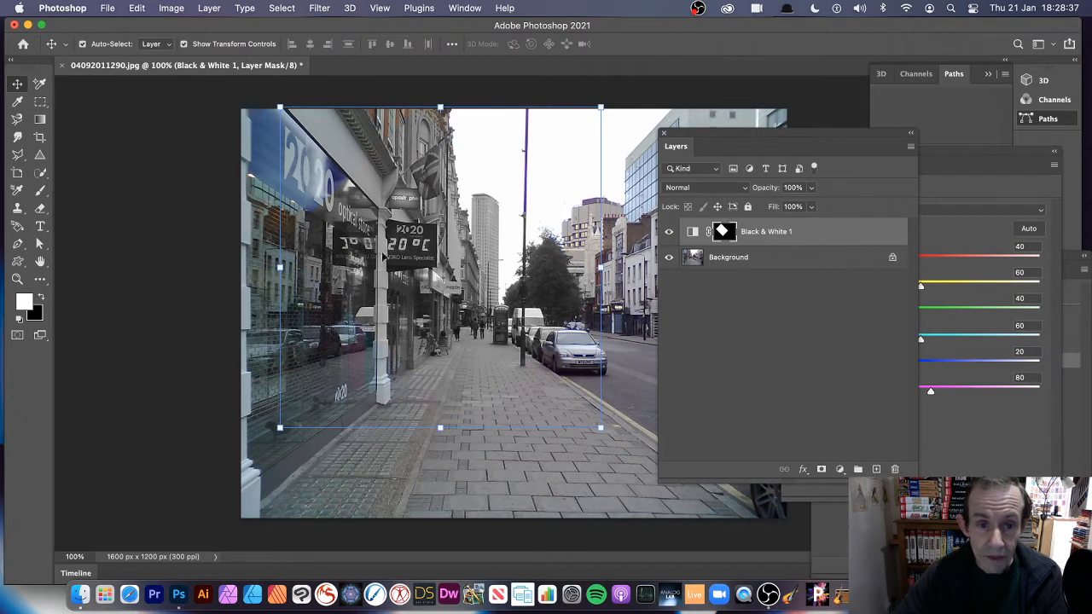
drag(385, 256, 482, 311)
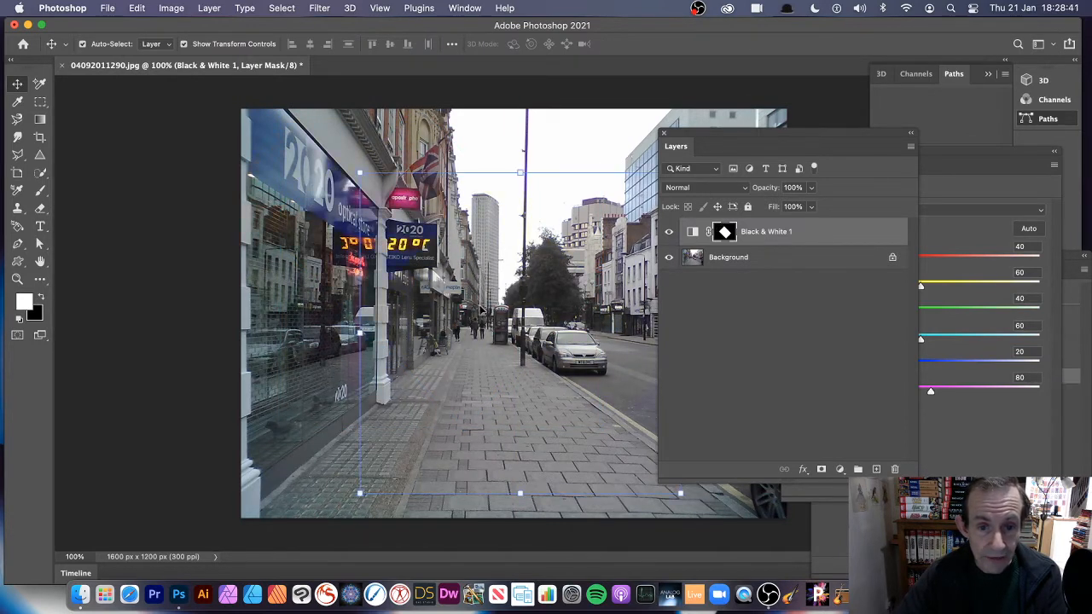
Step: Distort the Black & White 1 layer mask by pulling its upper-left corner inward toward the lamp post
click(137, 9)
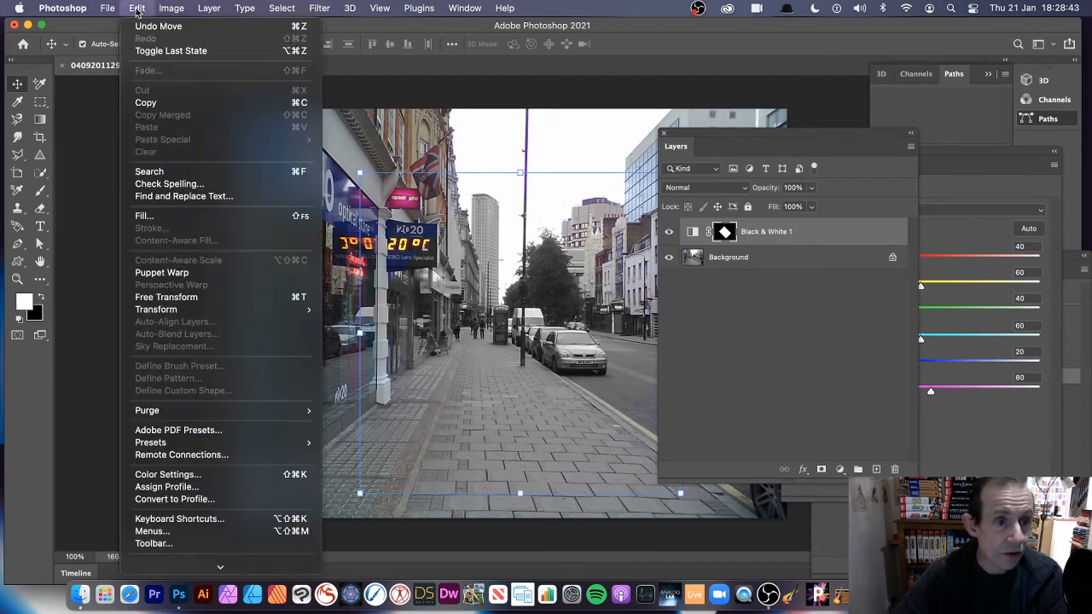
mouse_move(176, 309)
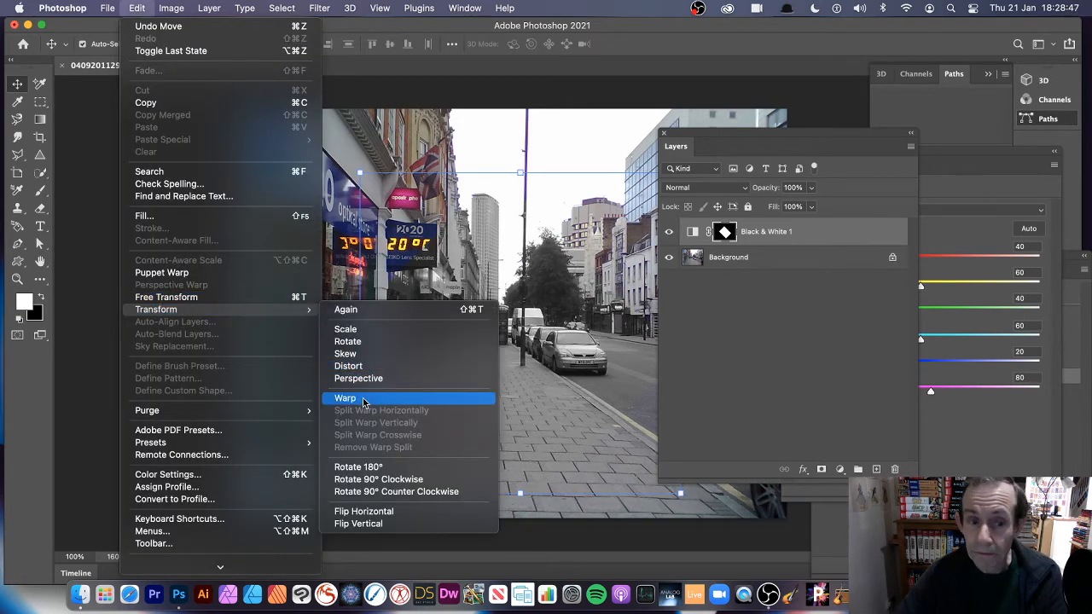
click(381, 367)
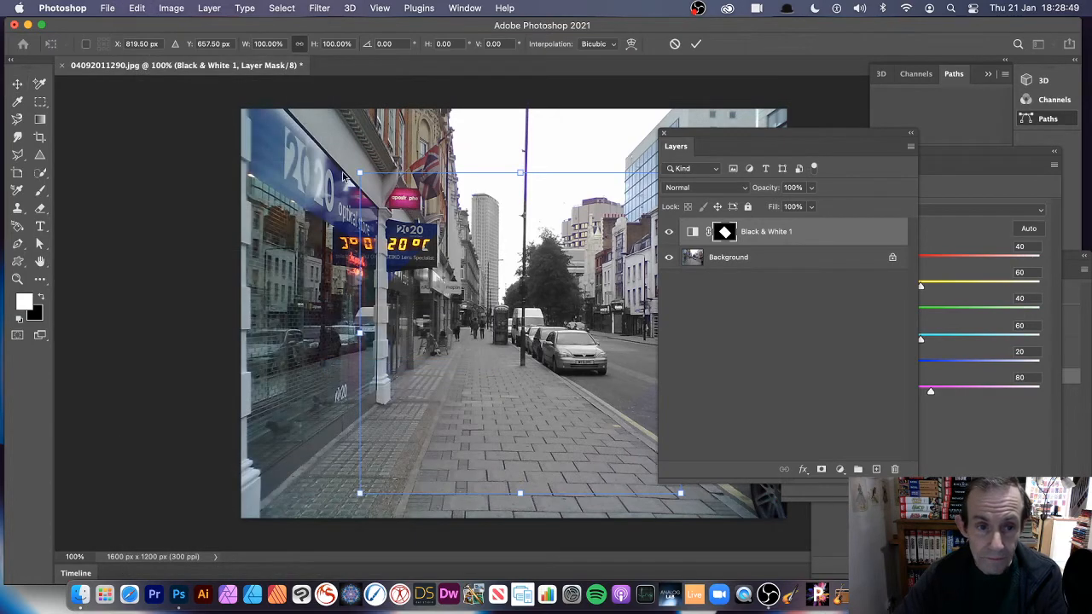
drag(361, 175, 558, 145)
click(696, 43)
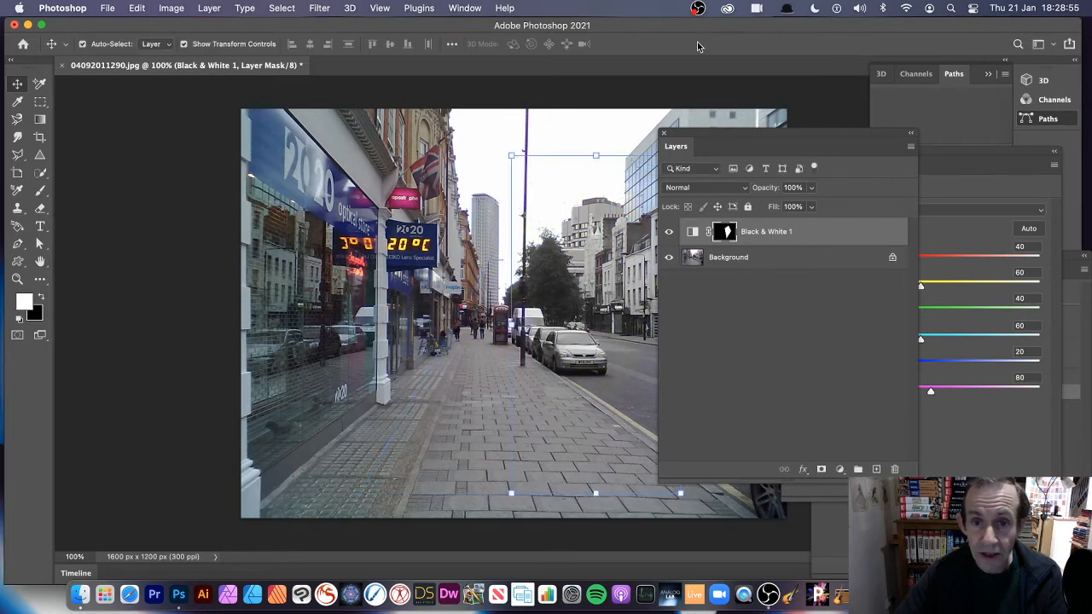
Step: Warp the Black & White 1 layer mask by pulling its upper-left corner far out beyond the shop window
click(133, 8)
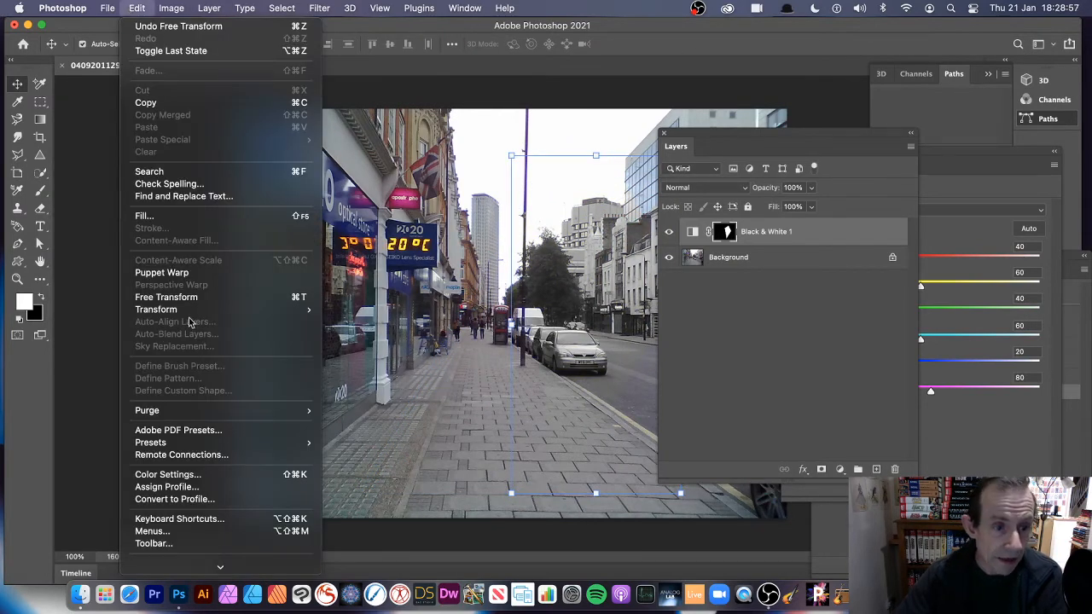
mouse_move(193, 314)
click(345, 398)
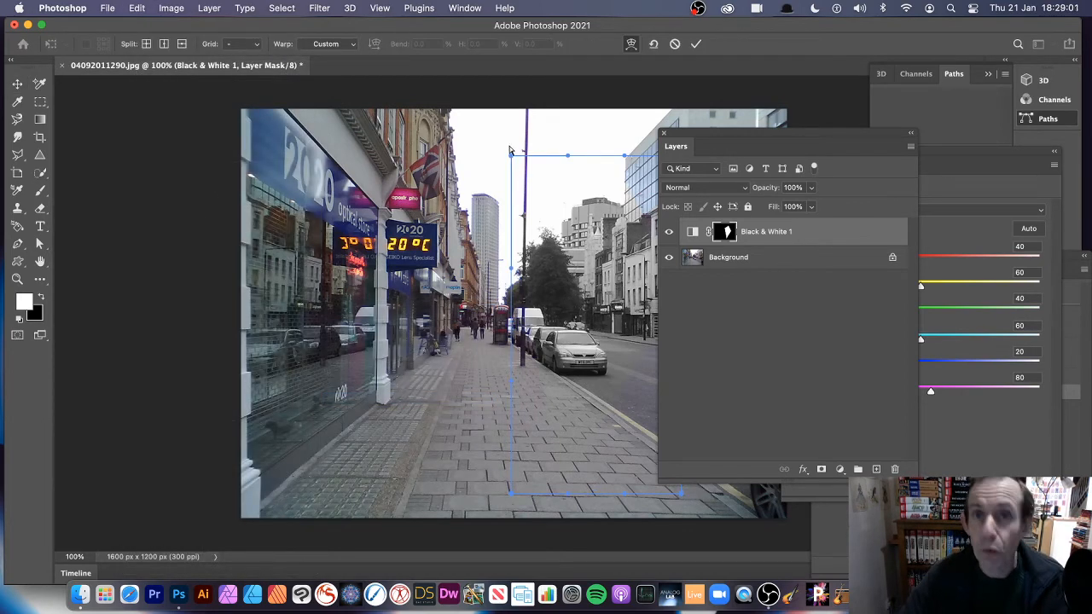
drag(498, 179, 121, 379)
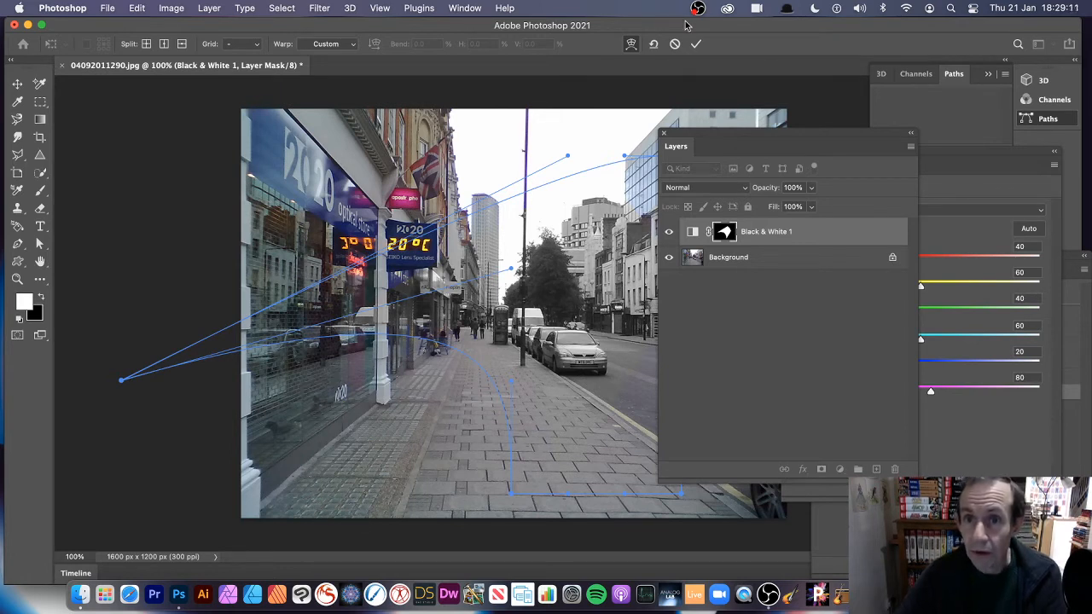
click(696, 44)
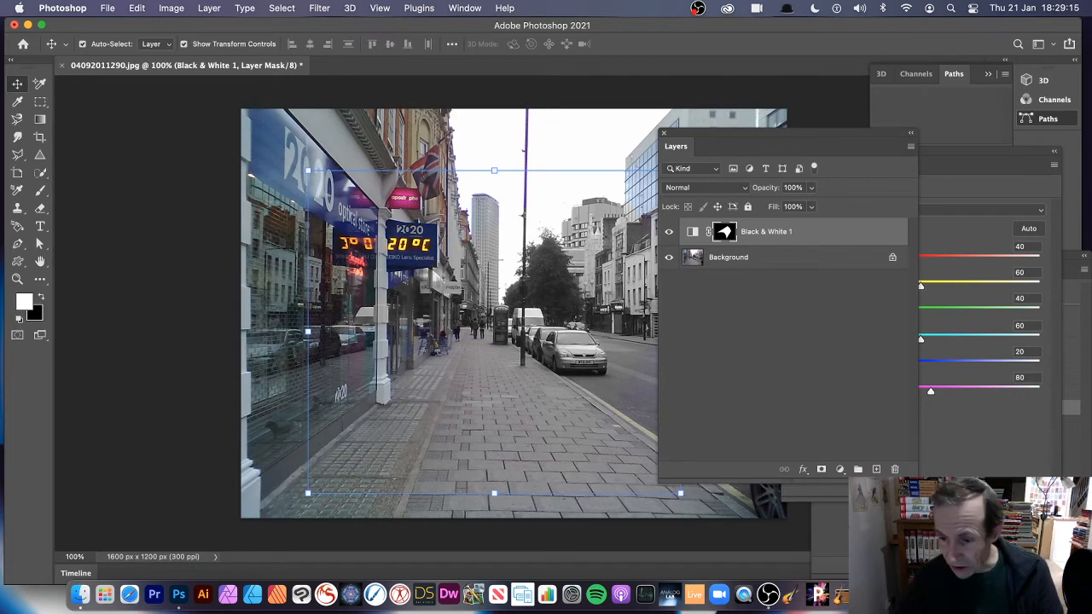
Step: Revert the photo to the Open history state and marquee-select a rectangle from the 2020 shop sign across to the buildings beyond the tree
click(863, 313)
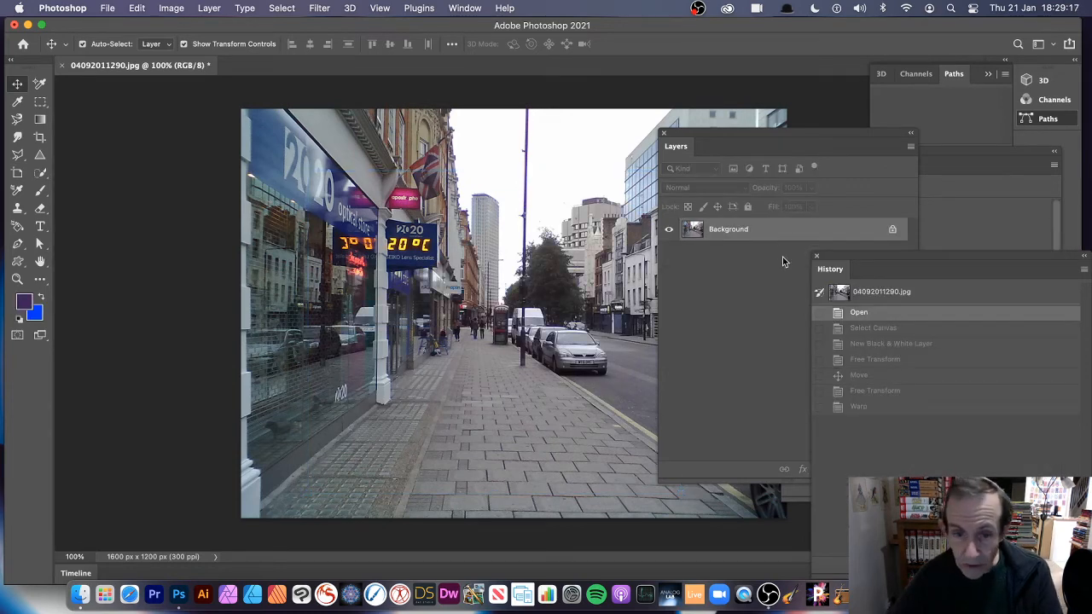
click(39, 101)
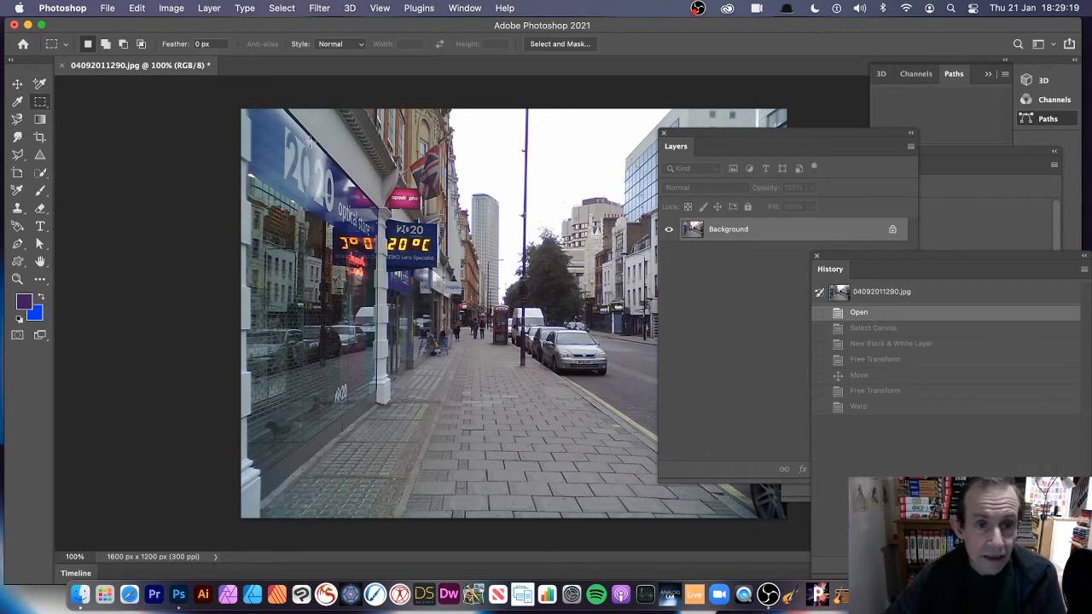
drag(311, 142, 598, 331)
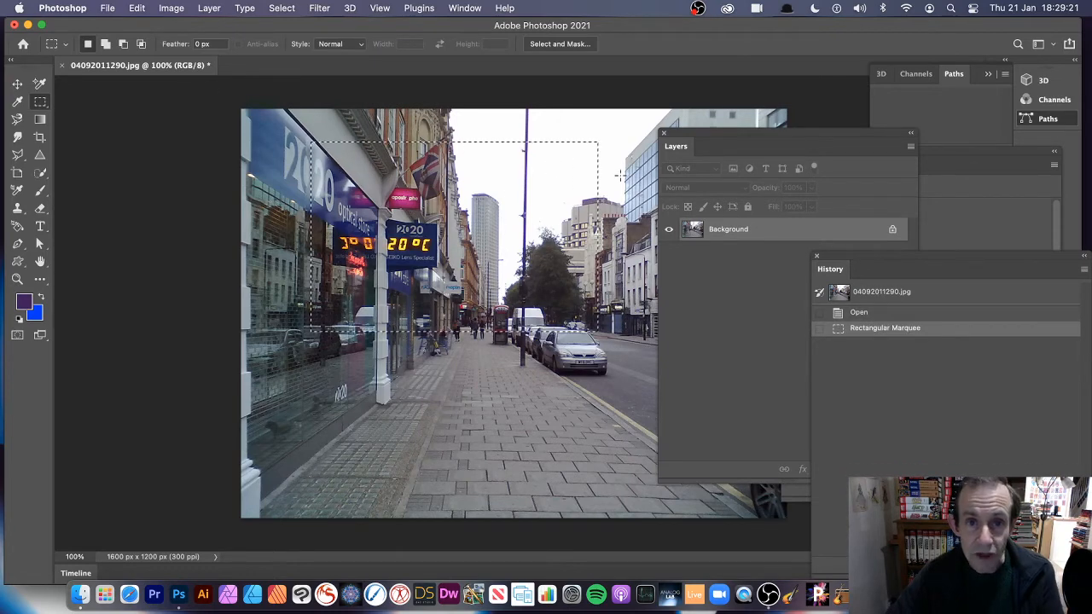
Step: Add a Normal-mode, 100% opacity Black & White adjustment layer named Black & White 1 from the selection, and shift its mask slightly down and right
click(209, 8)
mouse_move(323, 185)
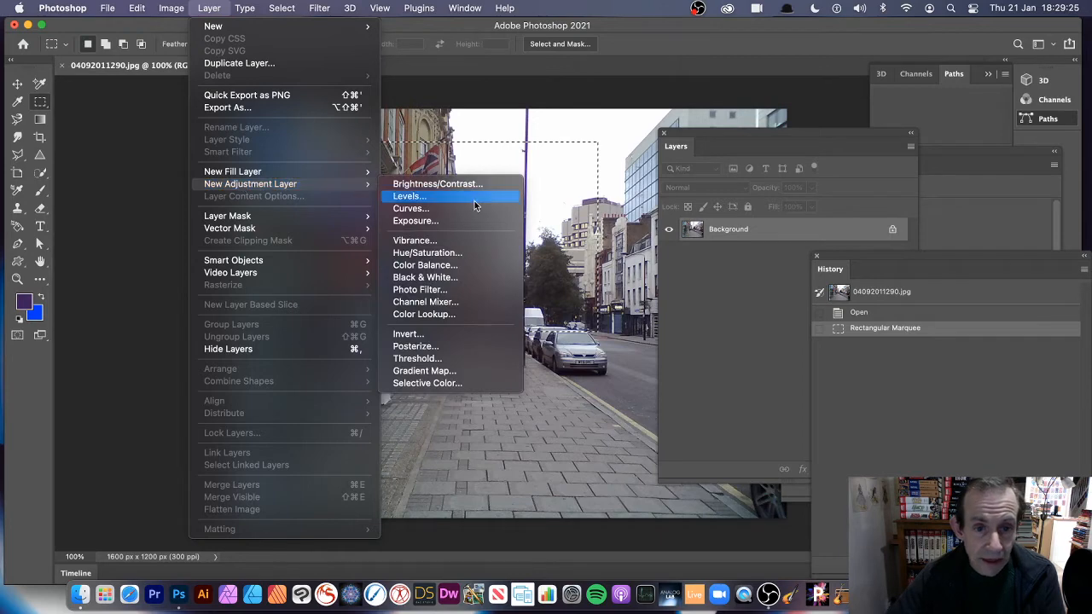
click(443, 278)
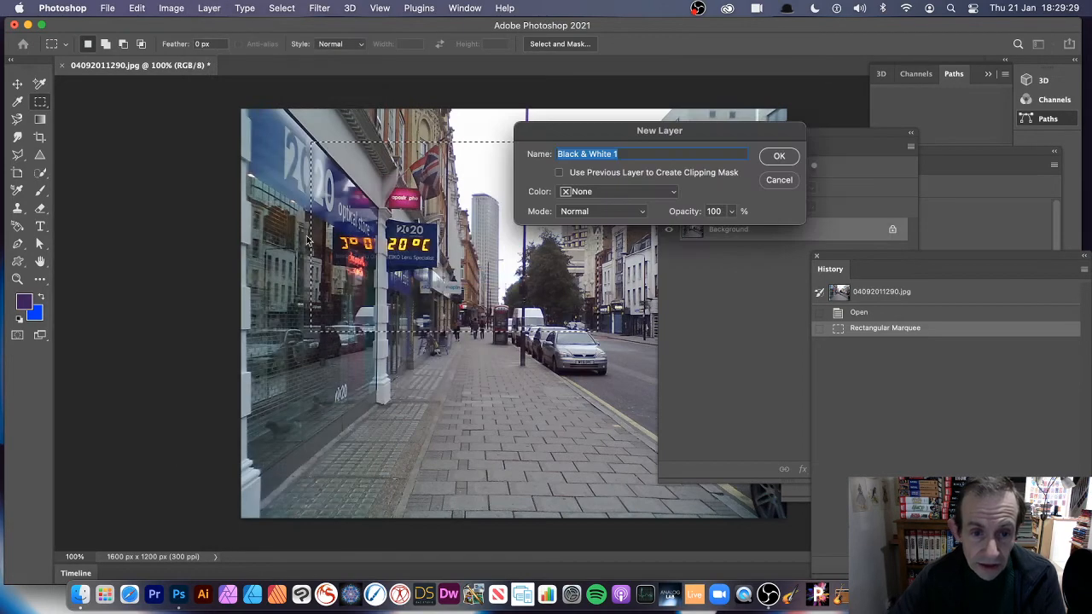
click(780, 156)
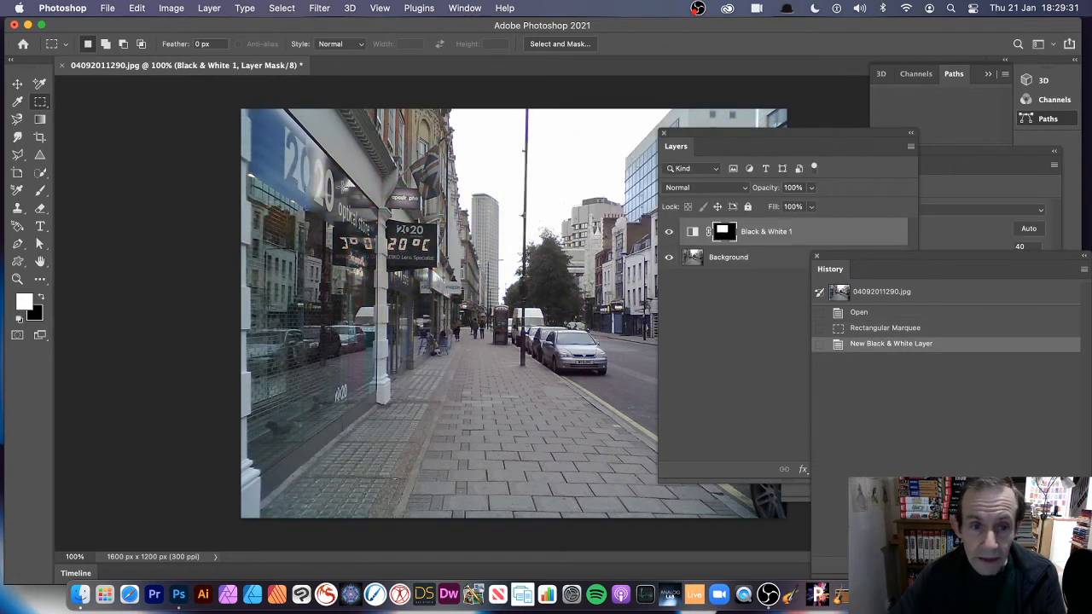
click(17, 84)
drag(447, 226, 469, 243)
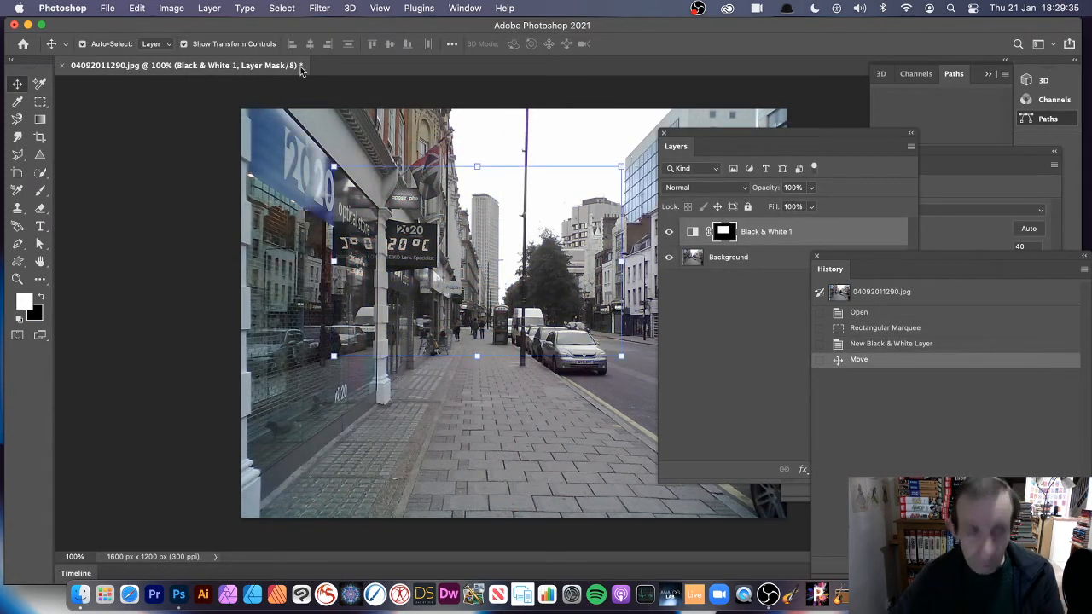
Step: Duplicate the Black & White 1 layer and move the copy's mask to the lower-right pavement and road area
click(210, 9)
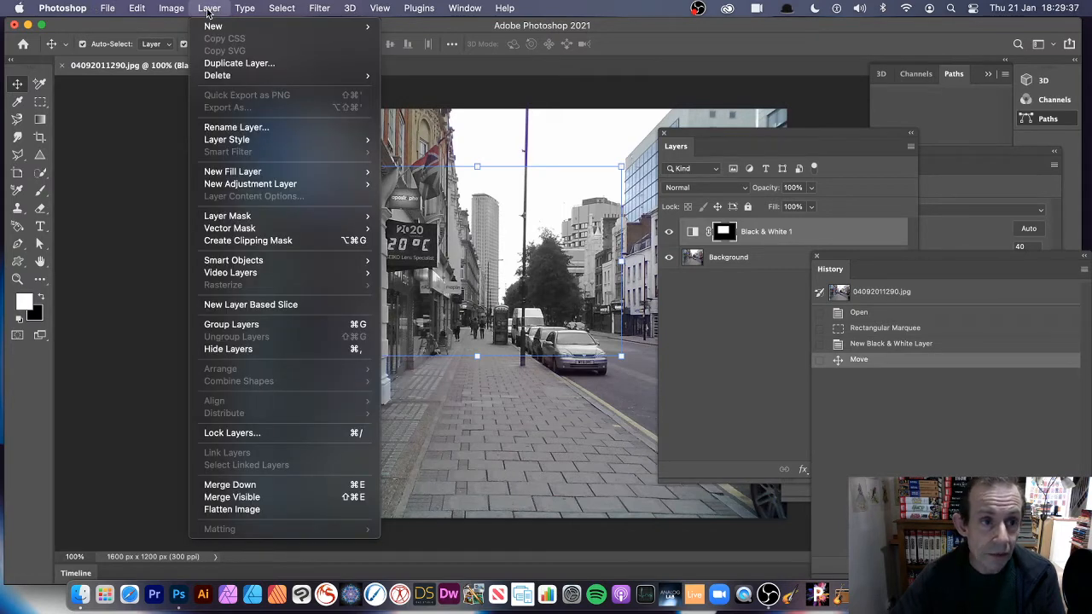
click(220, 67)
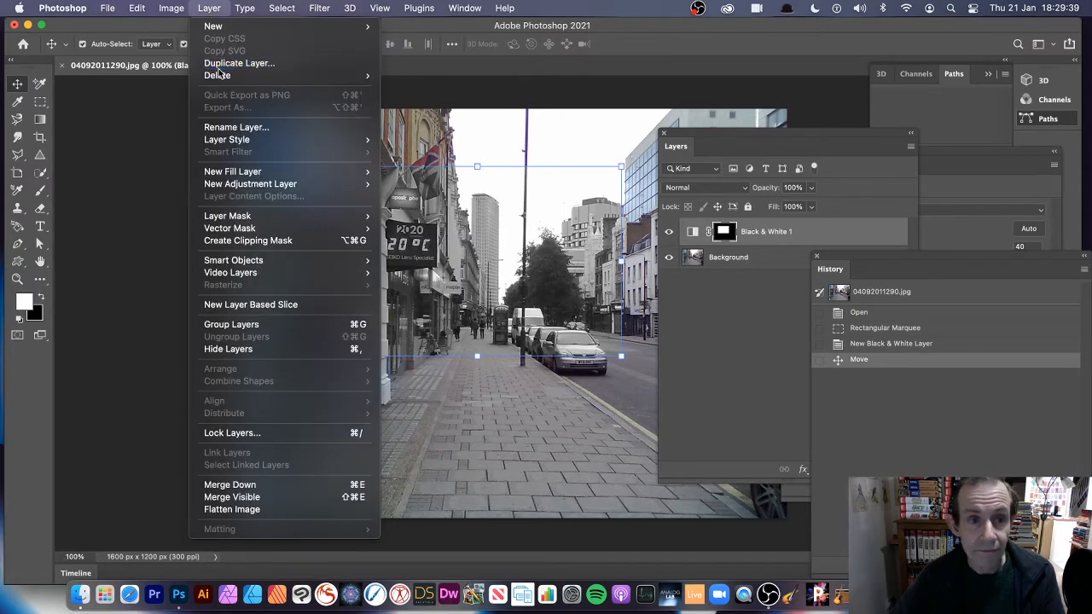
click(669, 257)
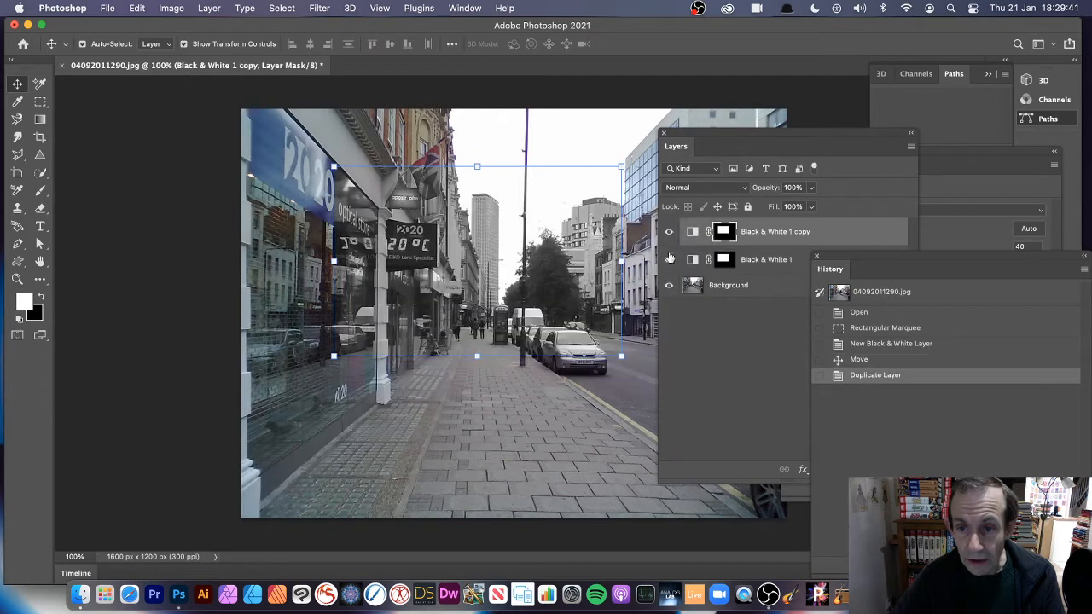
drag(401, 229, 621, 457)
Step: Scale the Black & White 1 copy layer's mask to about 63% and move it over the lorry and bus
drag(717, 134, 809, 126)
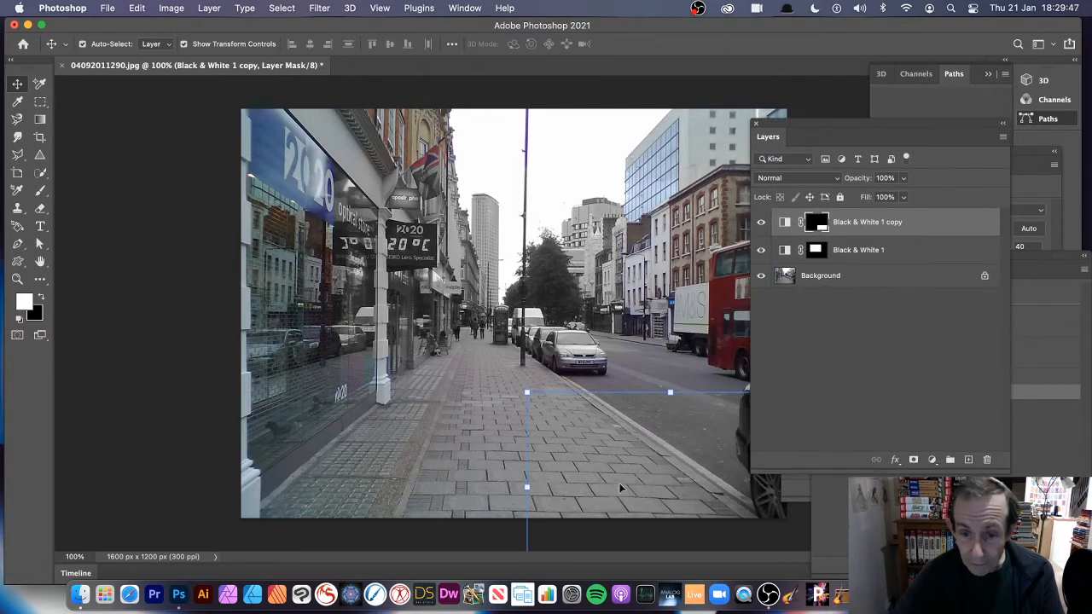
drag(528, 393, 640, 456)
drag(700, 499, 708, 292)
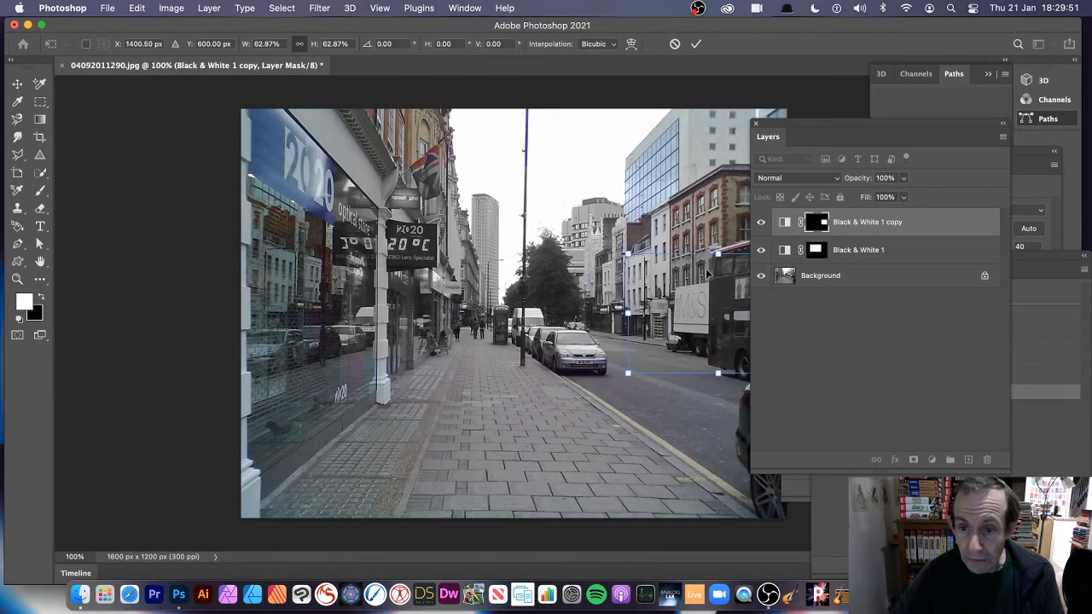
click(696, 43)
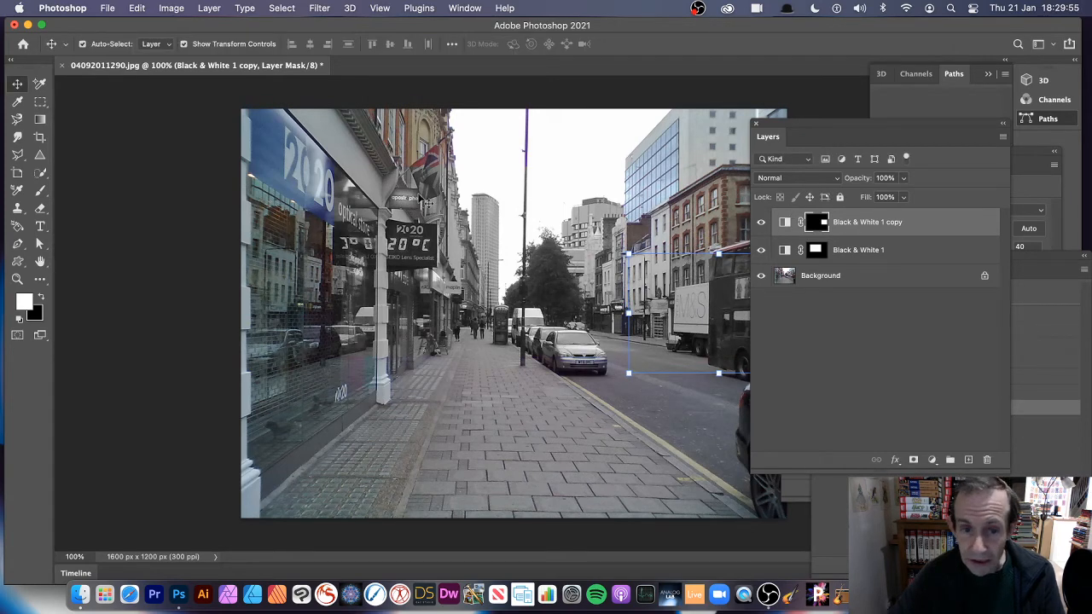
Step: Scale the original Black & White 1 layer's mask to about 71%, rotate it about 52°, and move it over the shopfront signs
click(416, 242)
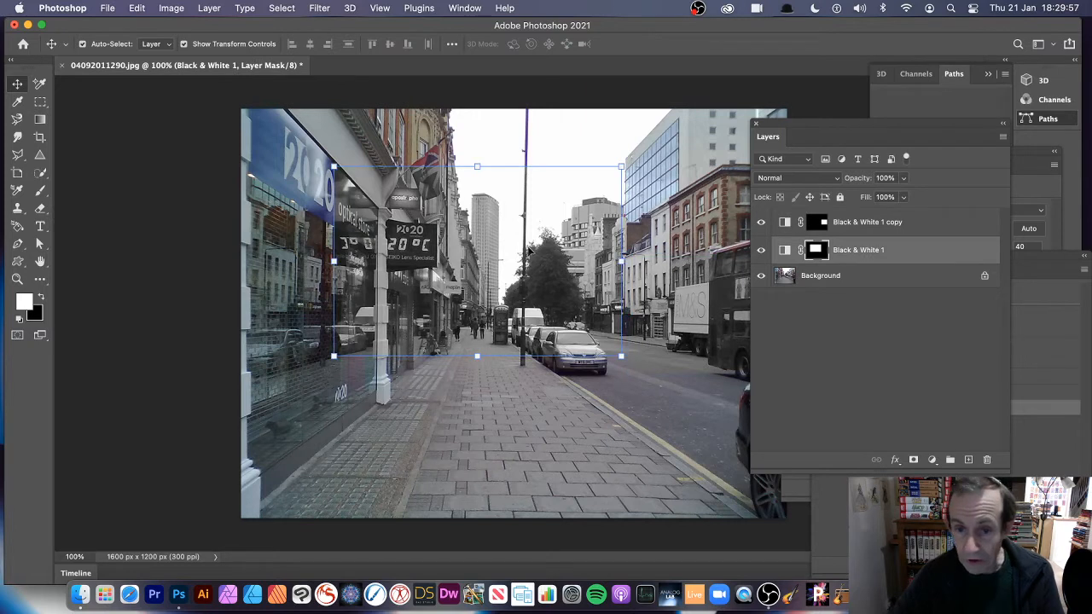
drag(620, 359, 572, 252)
drag(474, 256, 437, 275)
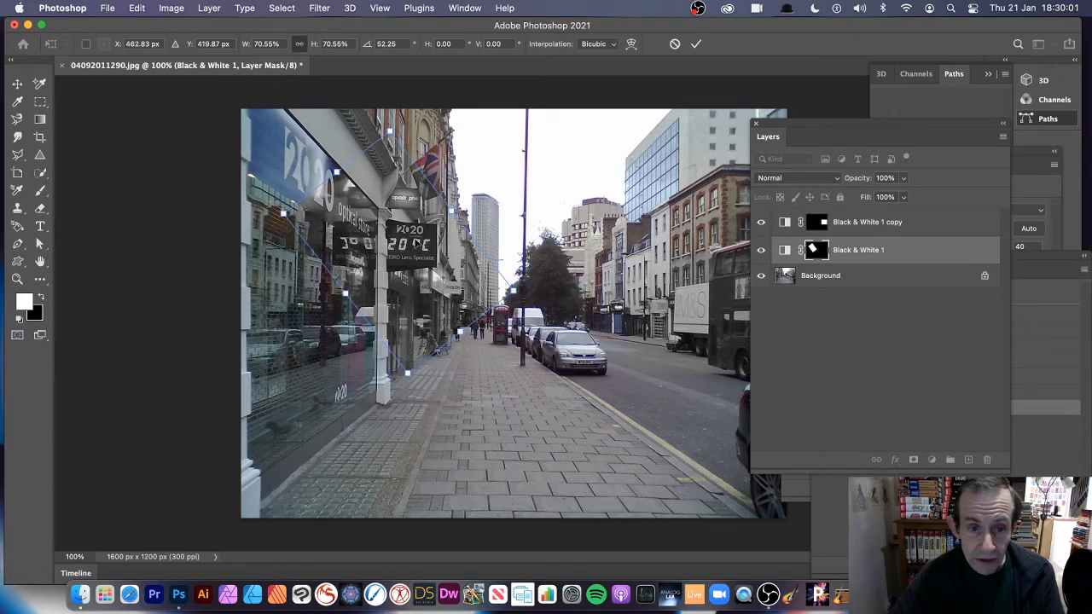
key(Return)
Step: Move the Black & White 1 copy layer's mask from the bus to overlap the shop signs and the tower block
drag(723, 324, 670, 281)
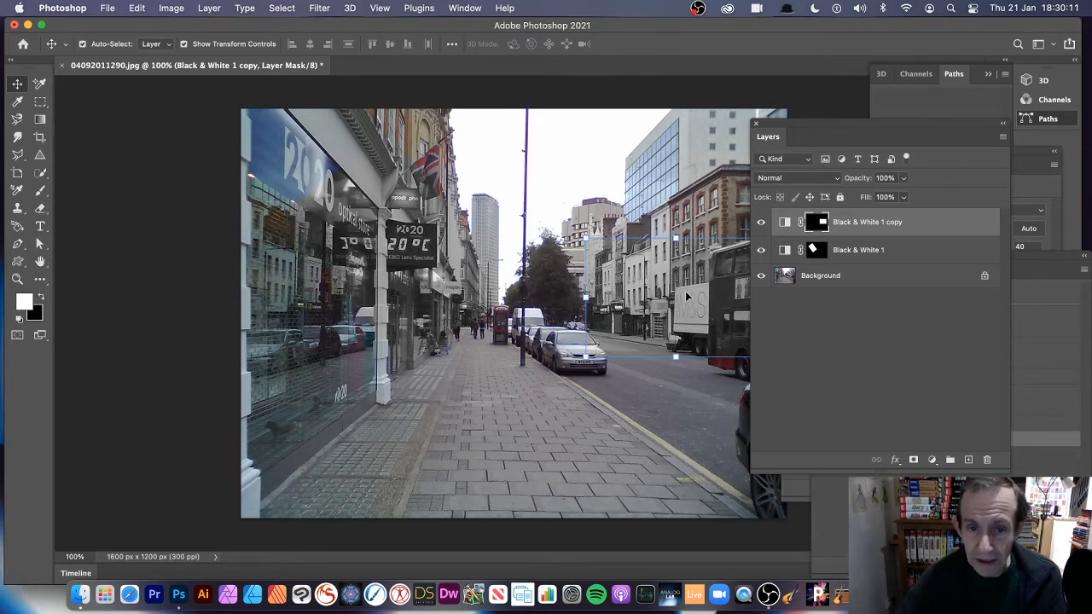
drag(687, 296, 477, 230)
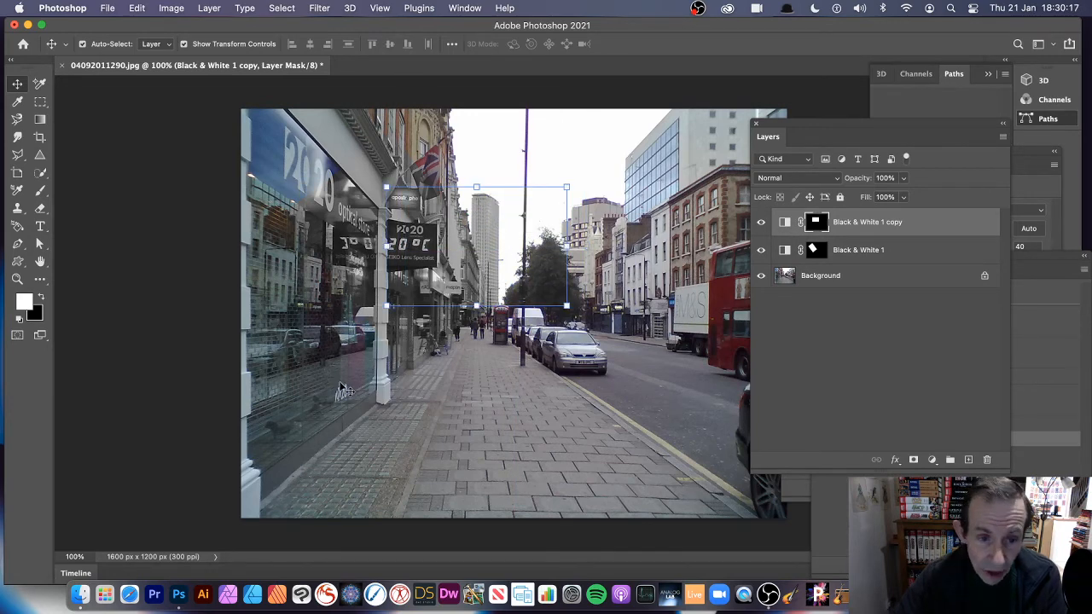
Step: Adjust the Black & White 1 copy layer to Reds 80, Yellows -131, Greens 226, Cyans -146 and Magentas -115
click(783, 223)
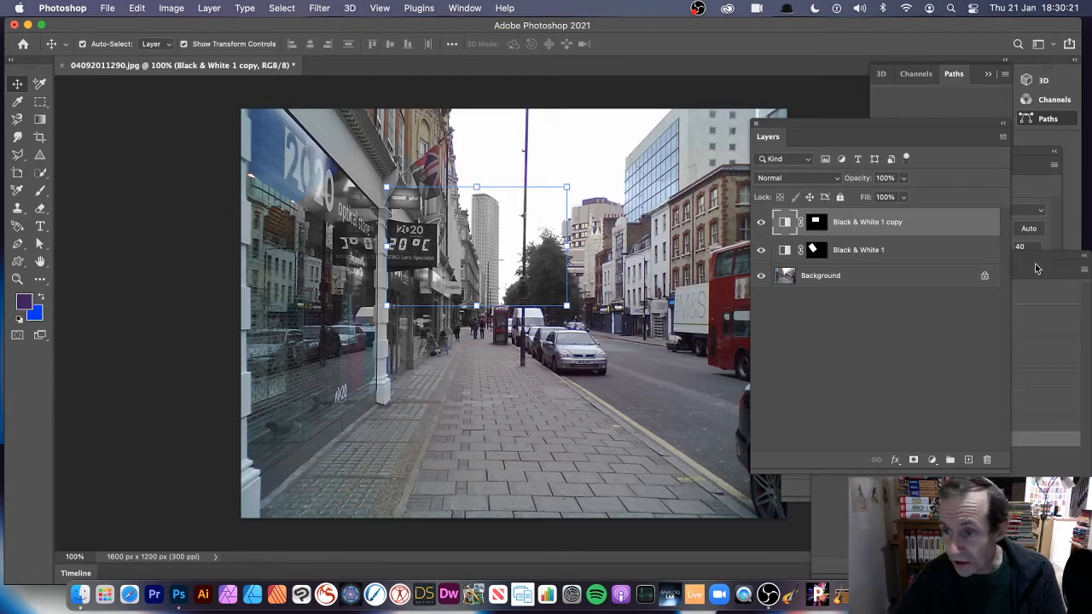
drag(811, 130, 893, 141)
drag(806, 154, 573, 111)
drag(646, 215, 700, 219)
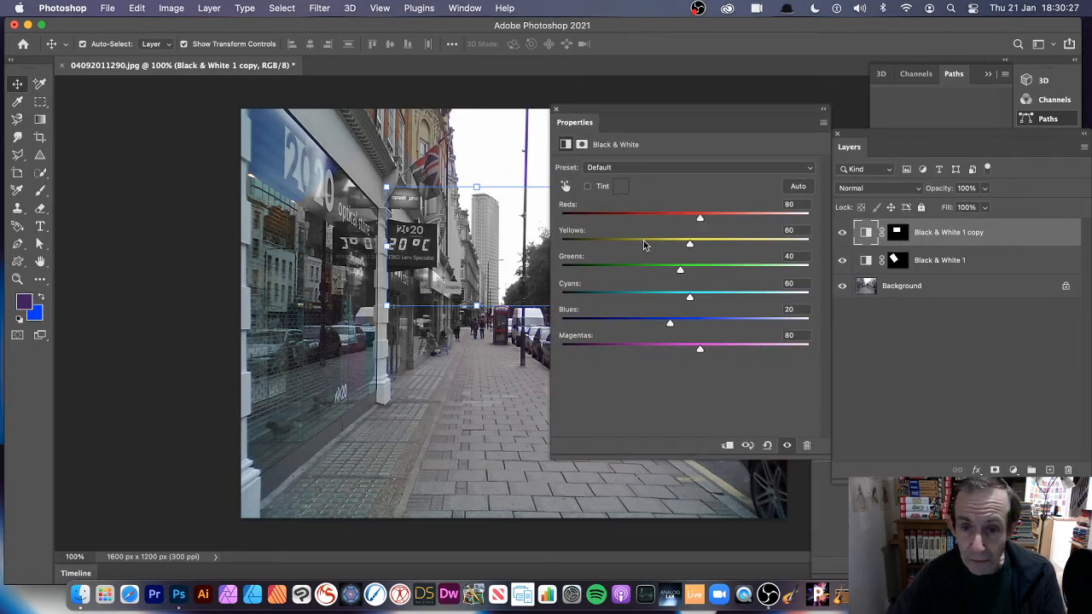
drag(649, 244, 596, 242)
drag(660, 270, 772, 271)
mouse_move(628, 295)
mouse_down()
mouse_move(600, 292)
mouse_move(715, 288)
mouse_move(615, 287)
mouse_up()
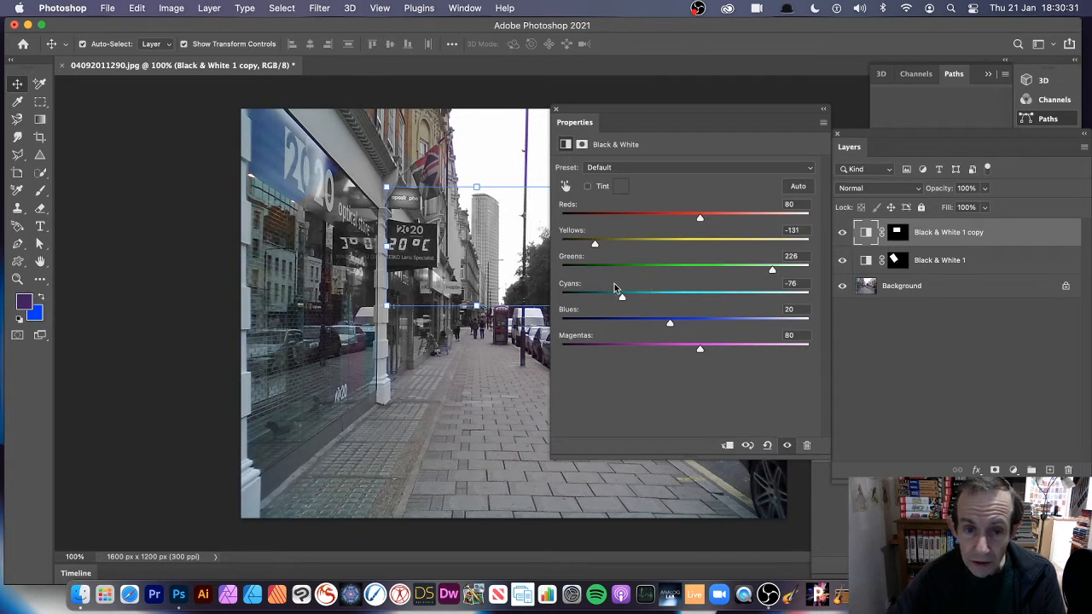
drag(642, 348, 603, 348)
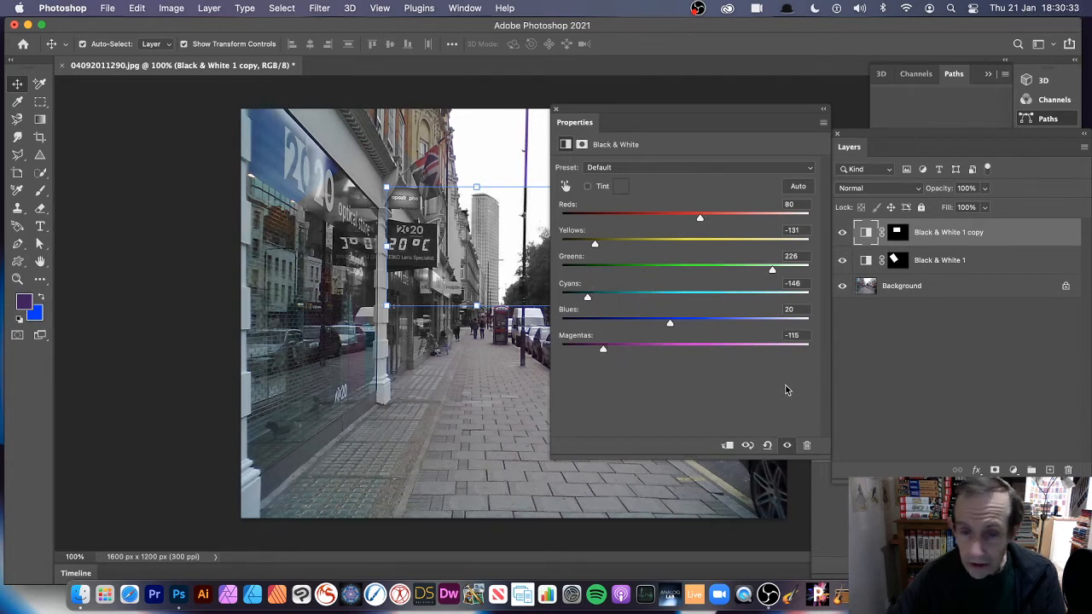
click(556, 110)
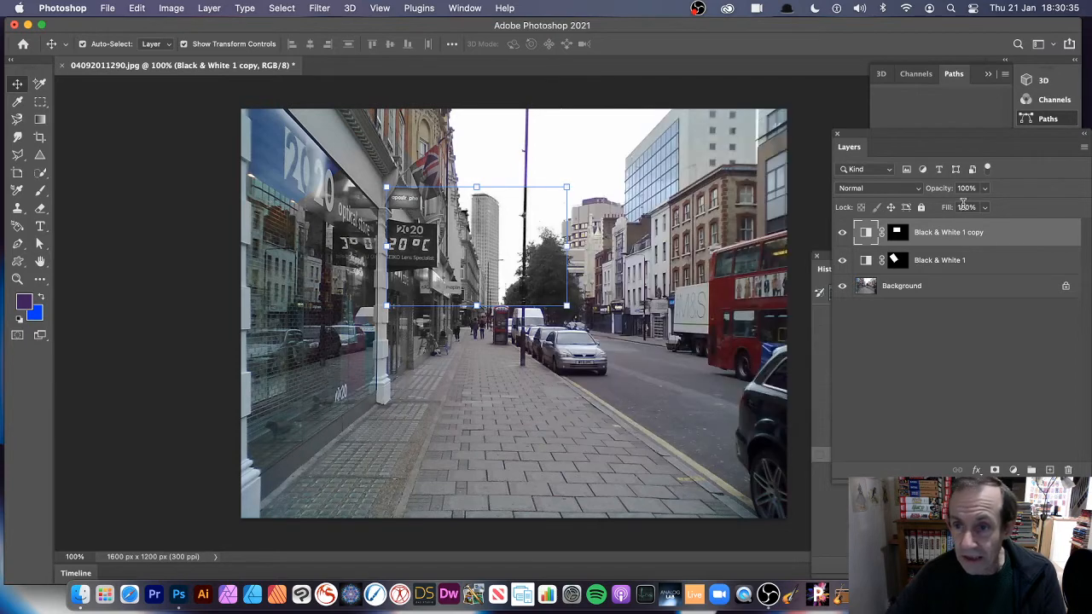
Step: Try the Overlay blend mode on the Black & White 1 copy layer and delete that layer
click(880, 189)
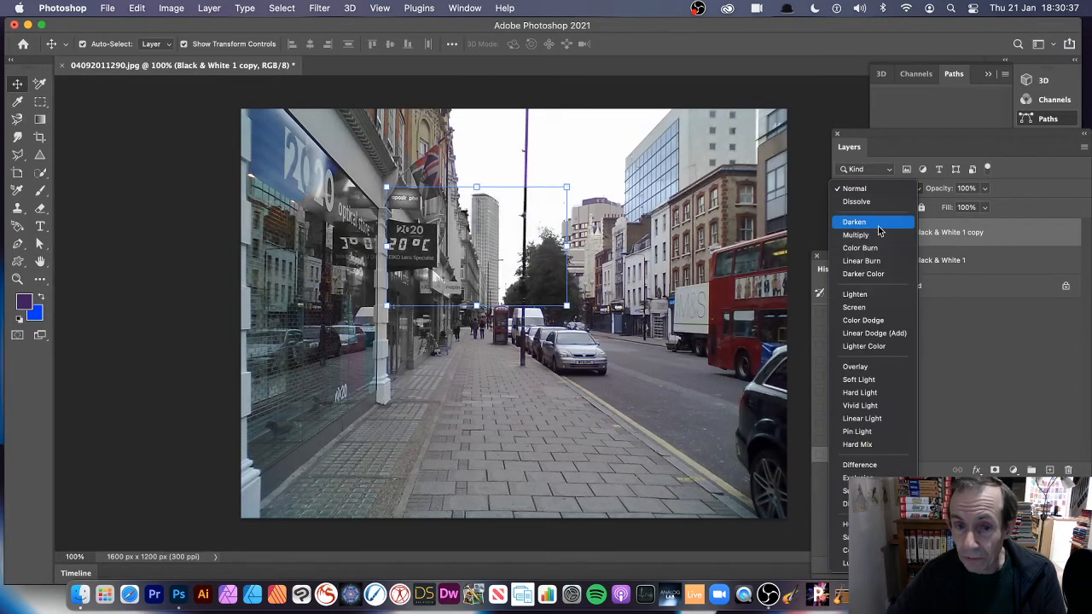
click(881, 367)
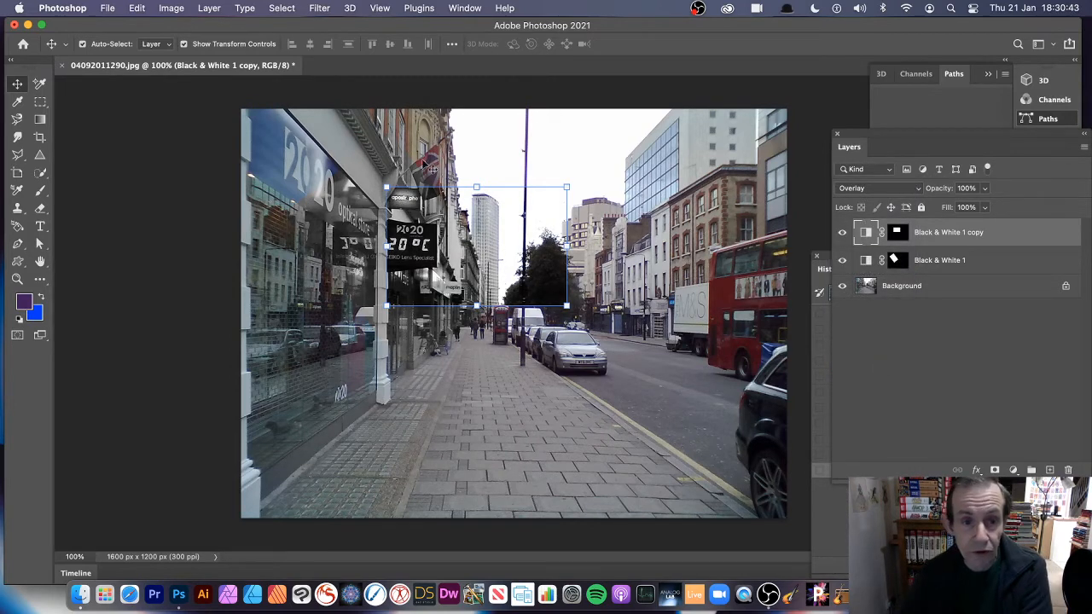
key(BackSpace)
Step: Move the remaining Black & White 1 mask over the middle of the street and switch to the Brush tool
drag(385, 227, 493, 265)
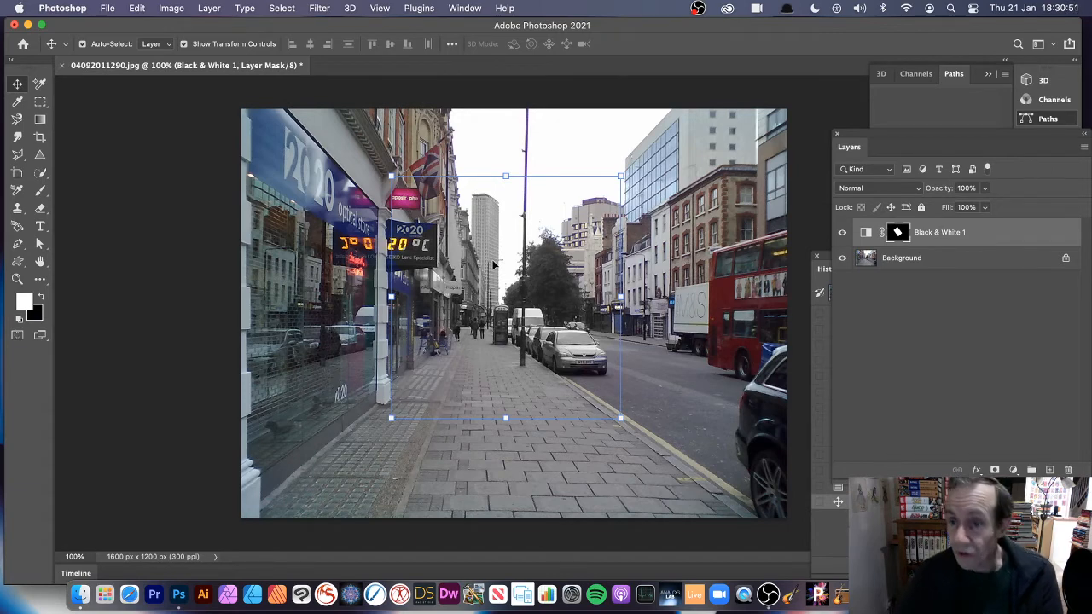
drag(932, 132, 804, 109)
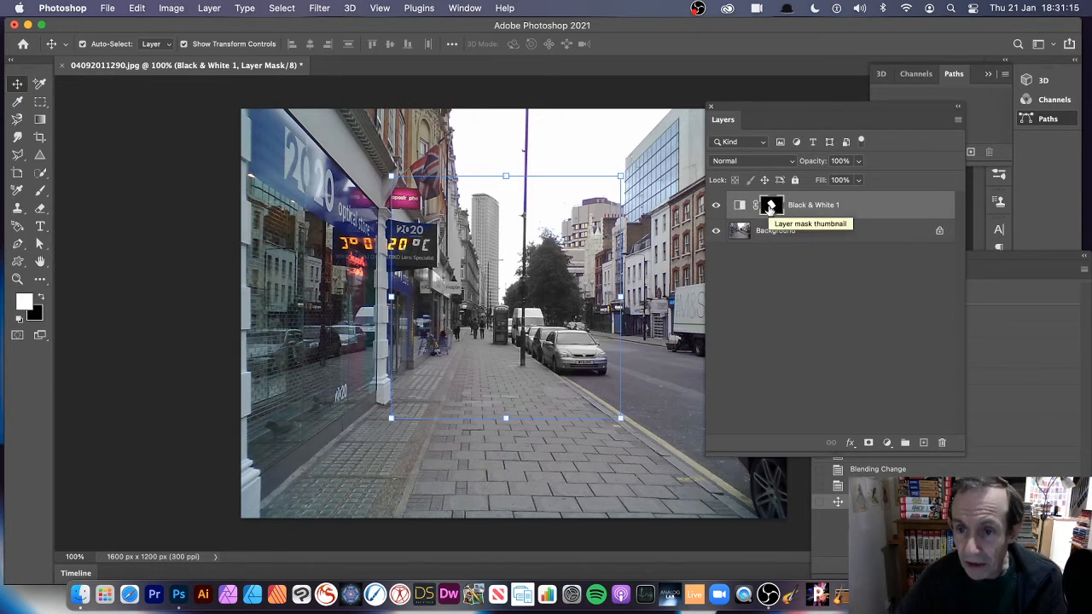
click(45, 194)
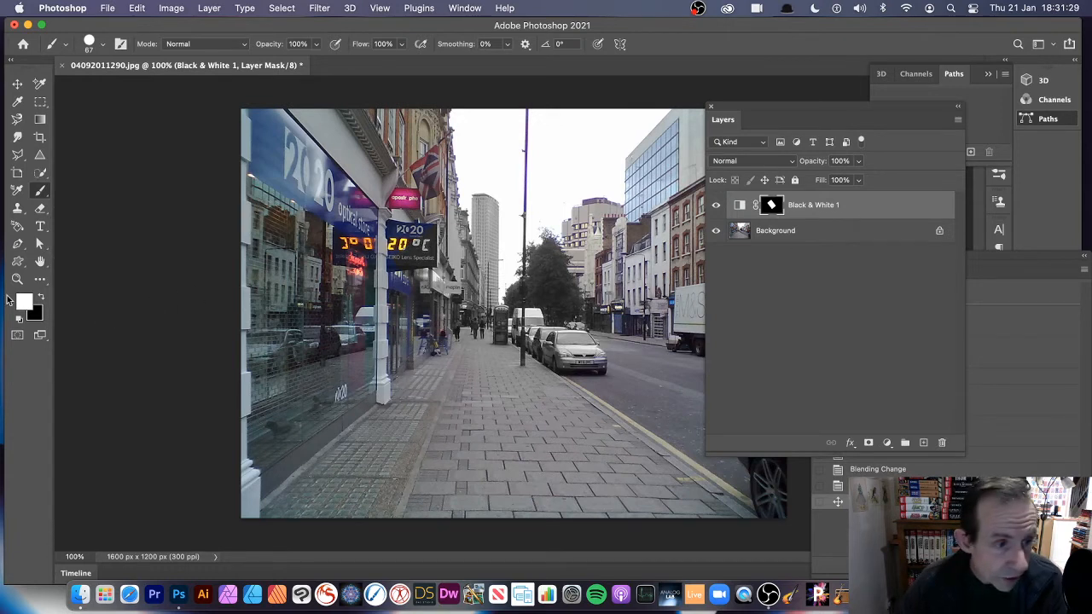
Step: Paint black across the middle of the Black & White 1 mask, then shift the mask over the shopfront
click(41, 299)
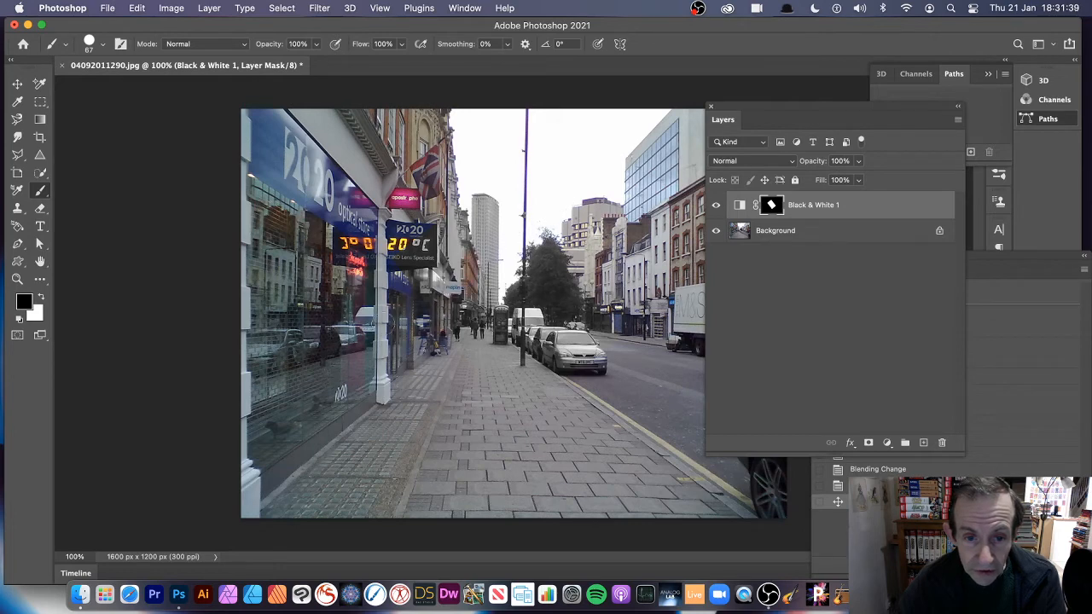
drag(546, 278, 541, 233)
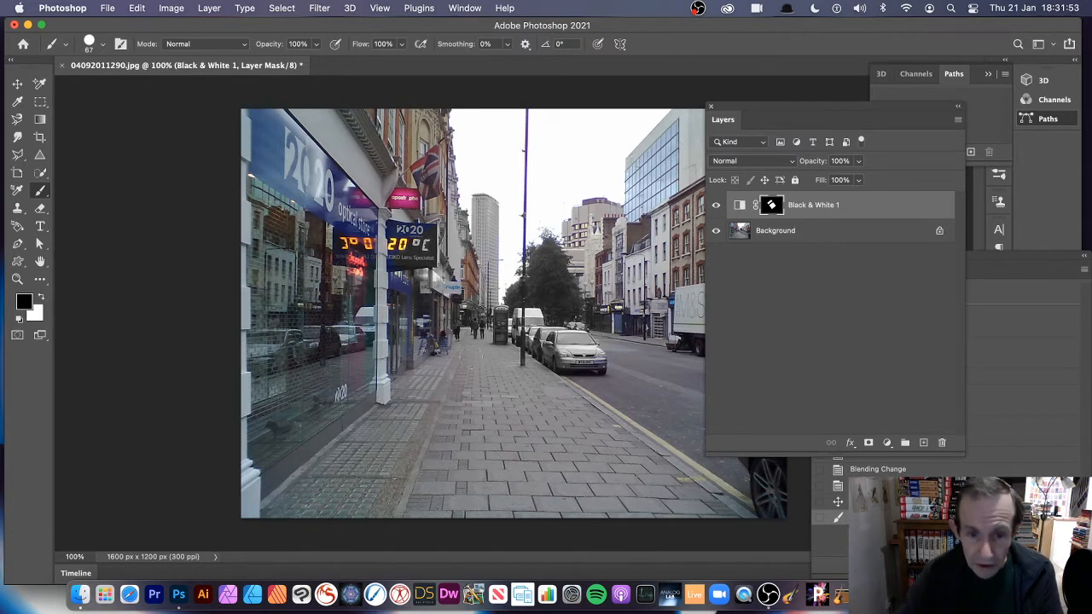
click(739, 207)
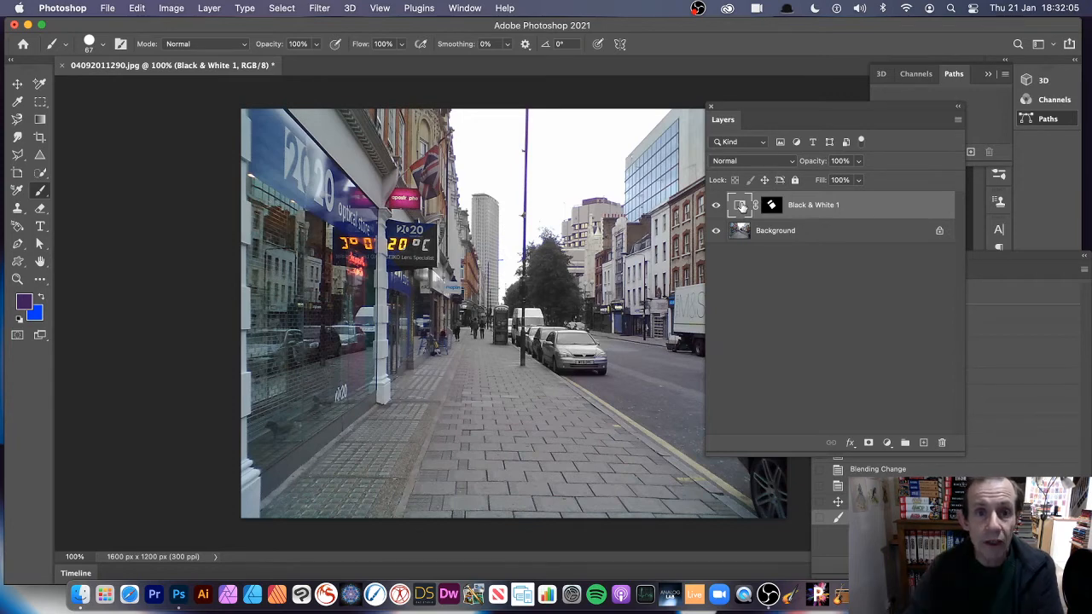
click(17, 84)
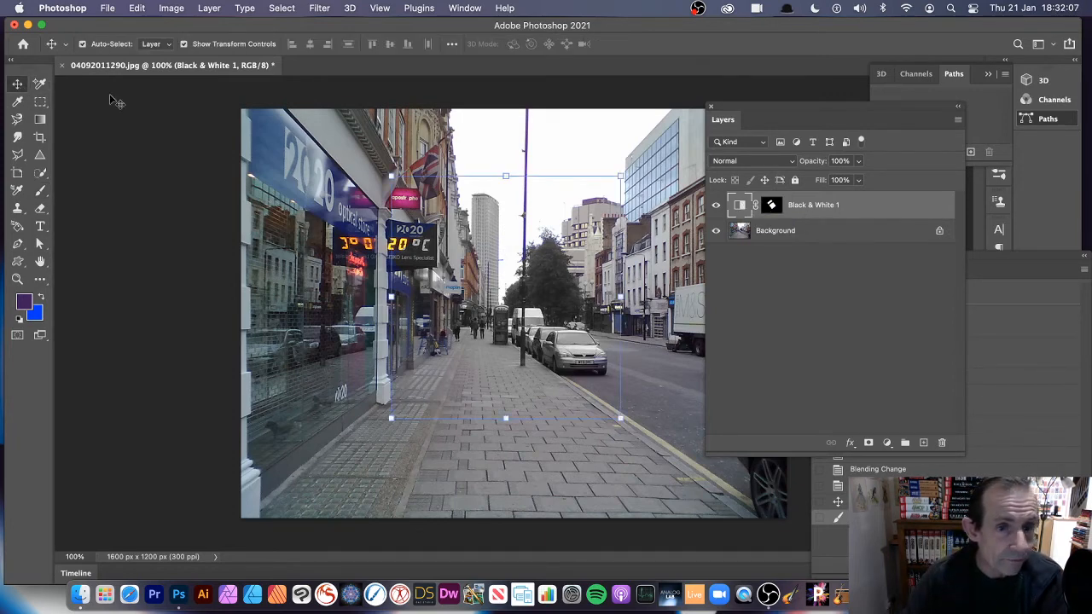
drag(388, 175, 376, 203)
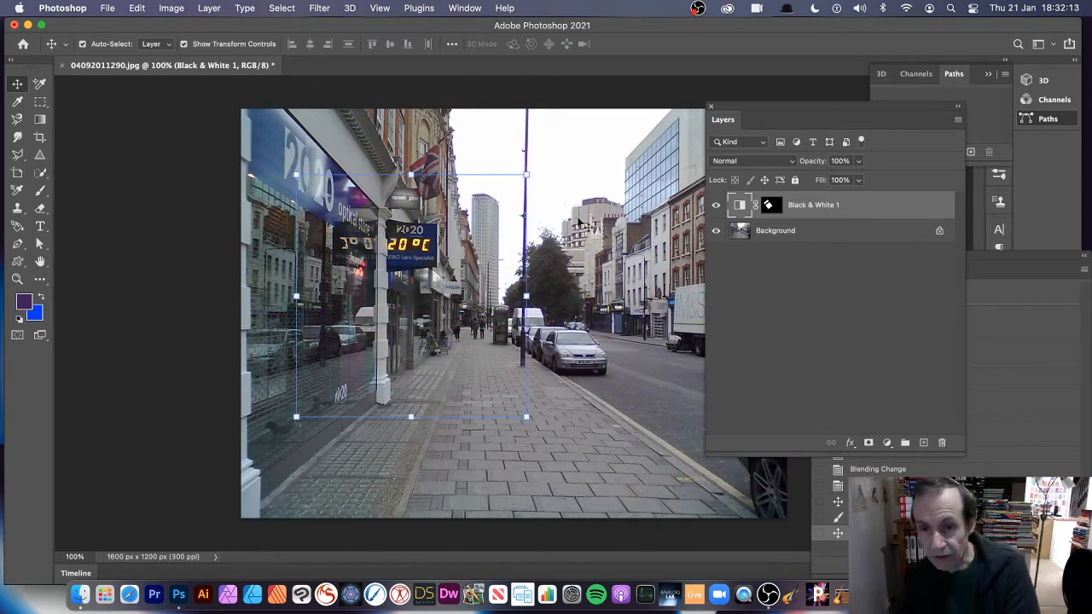
Step: Revert the photo to its Open history state and add a Hue/Saturation adjustment layer with Hue +19 and Saturation +93
click(1026, 312)
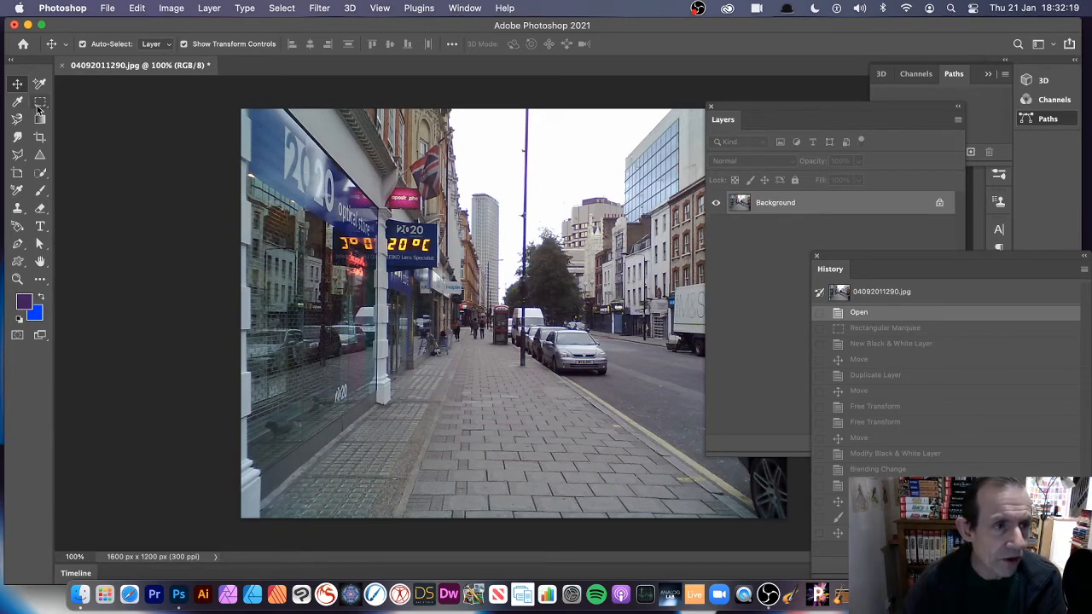
click(205, 9)
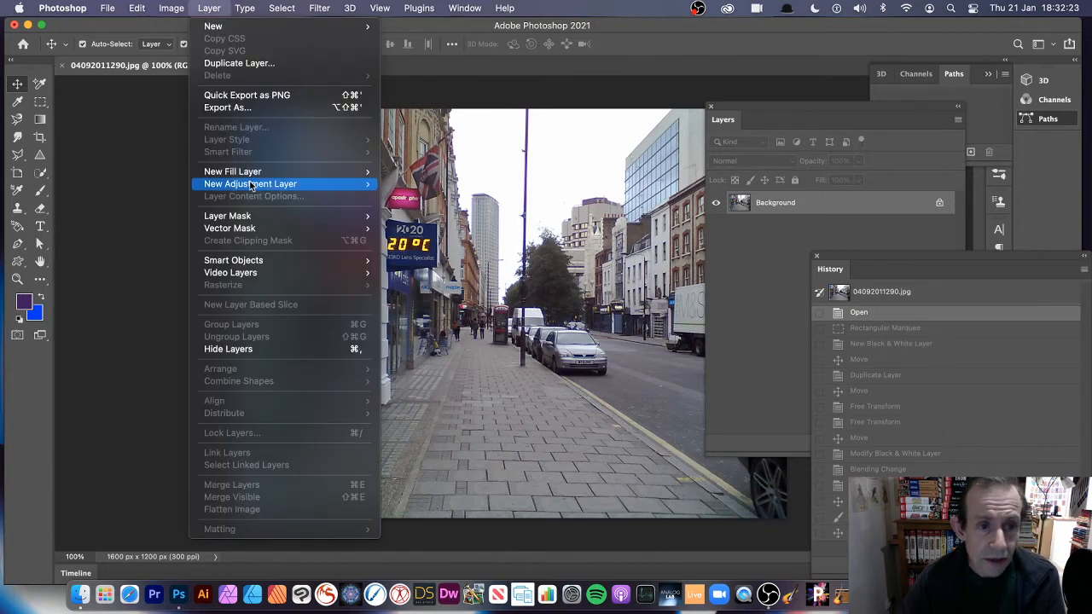
mouse_move(256, 184)
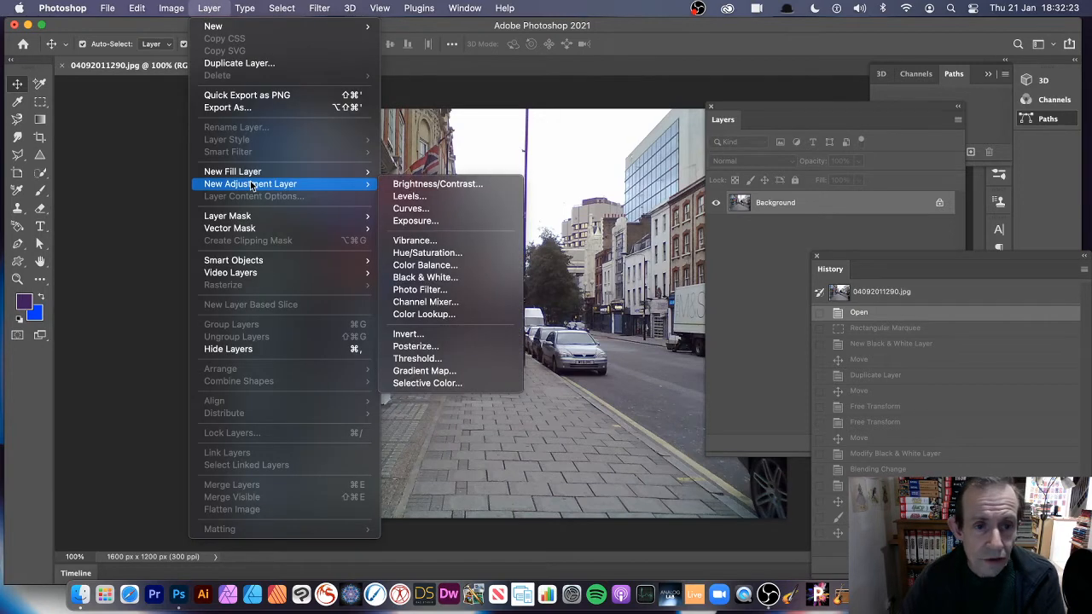
click(405, 254)
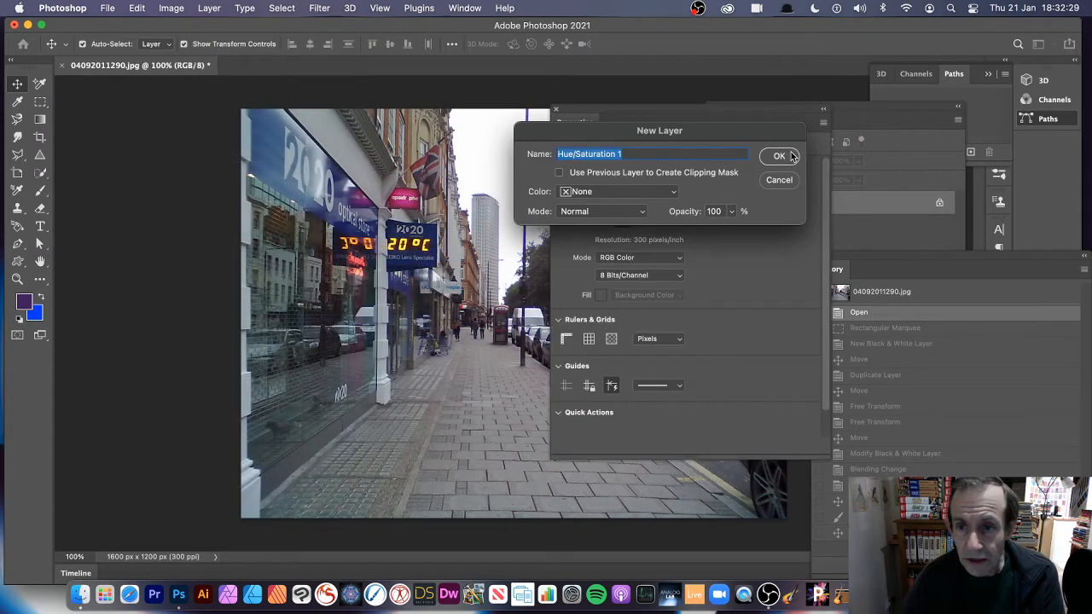
click(779, 156)
drag(672, 226, 801, 246)
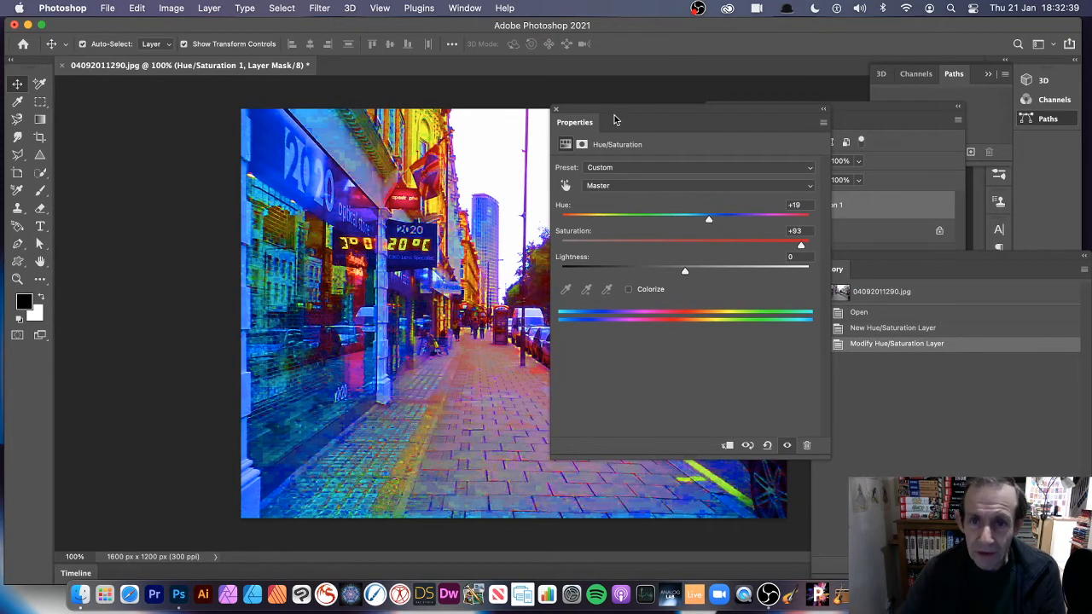
mouse_move(608, 114)
mouse_down()
mouse_move(741, 126)
mouse_move(590, 121)
mouse_up()
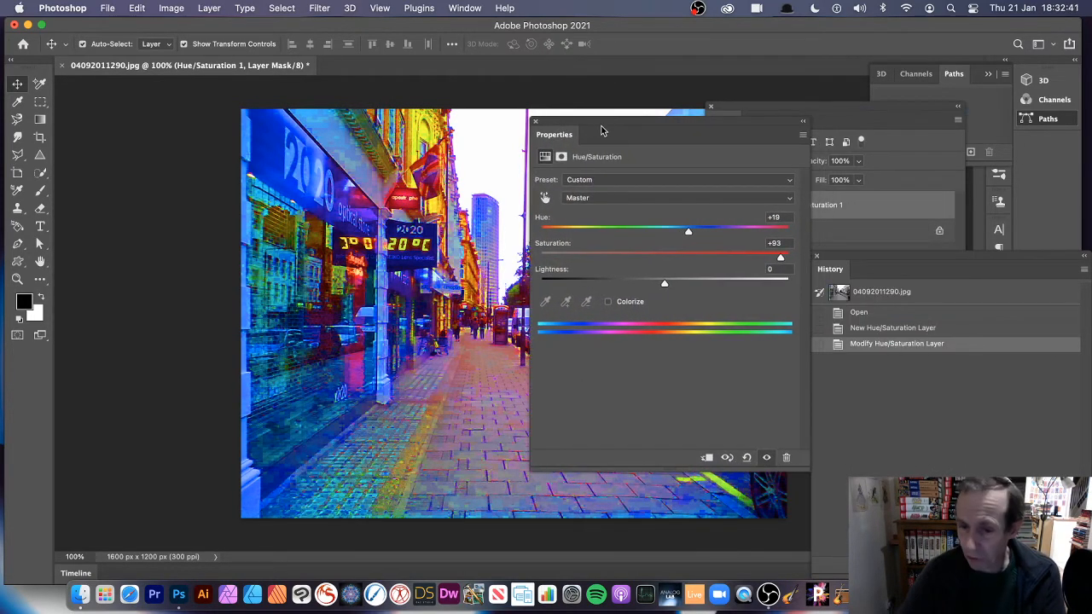
click(536, 122)
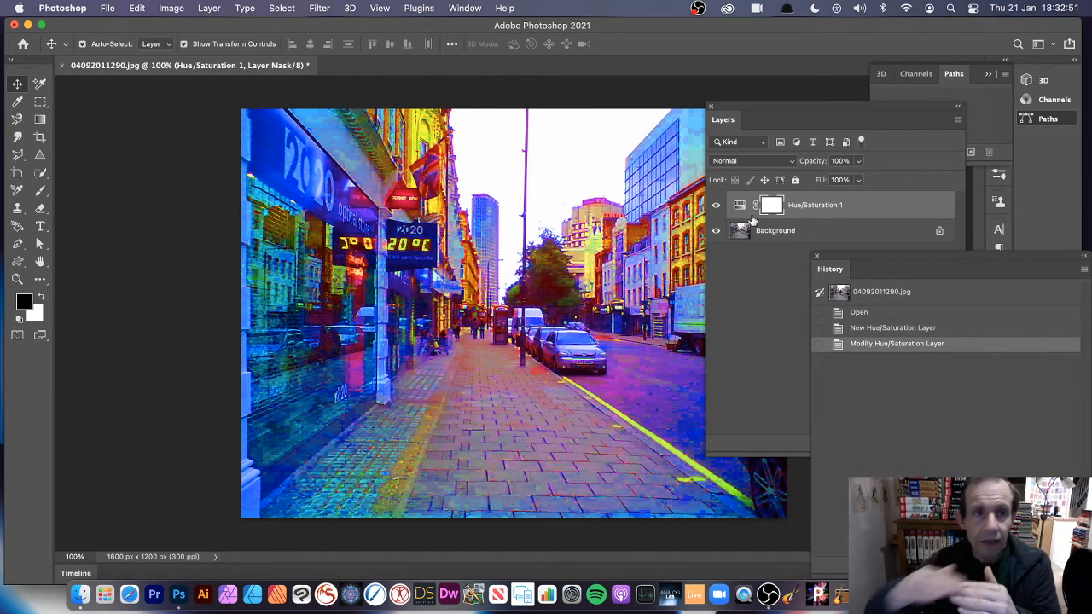
Step: Add a Threshold adjustment layer above Hue/Saturation 1 and raise its threshold level to 255
click(218, 8)
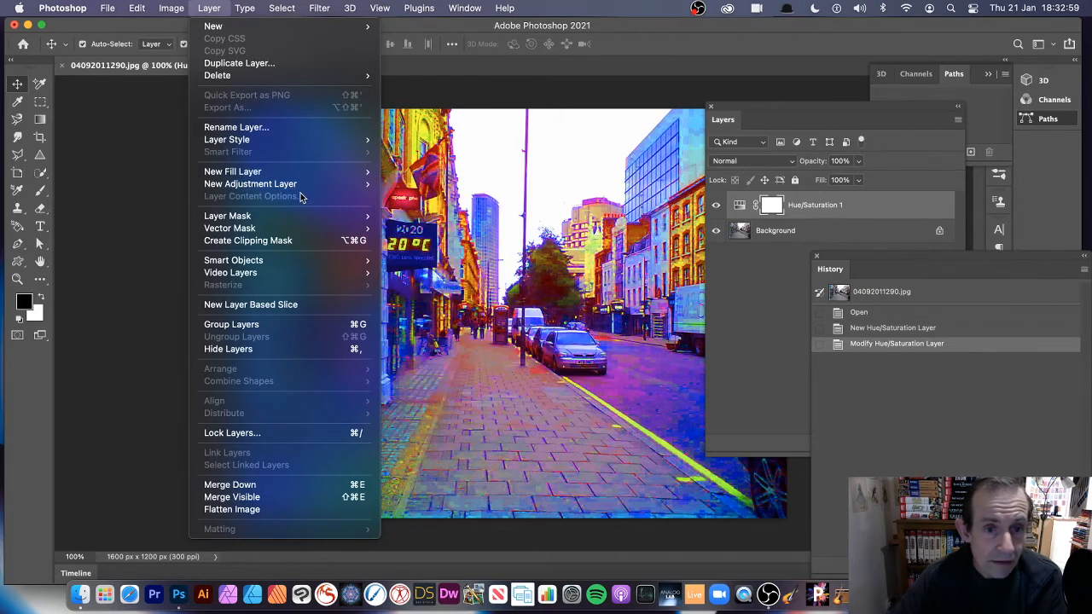
mouse_move(349, 185)
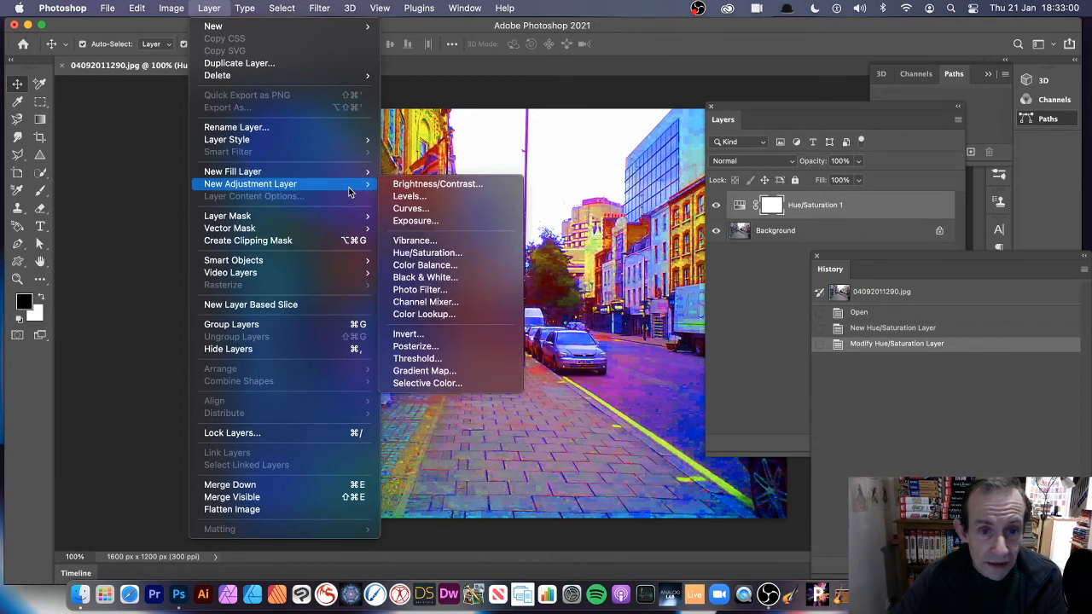
click(423, 363)
click(777, 156)
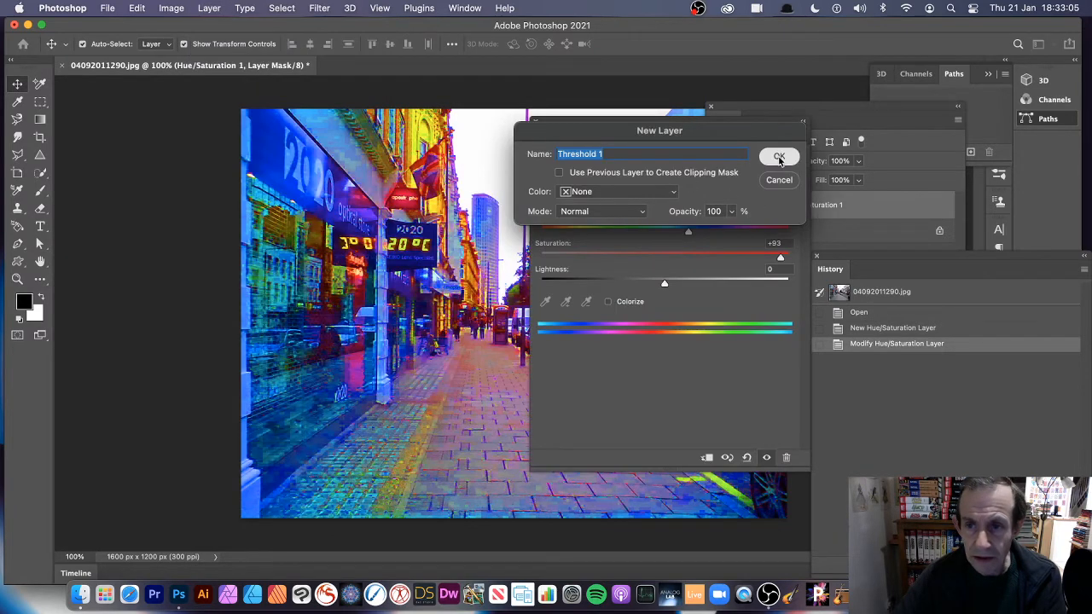
mouse_move(603, 121)
mouse_down()
mouse_move(773, 116)
mouse_move(596, 115)
mouse_up()
drag(663, 240, 731, 244)
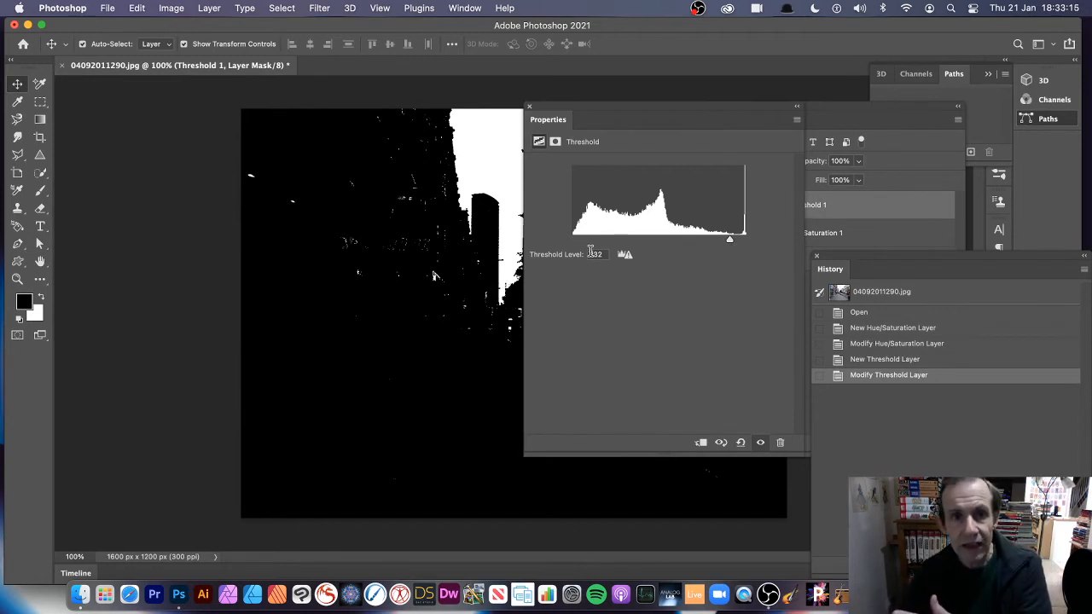
drag(727, 243, 802, 249)
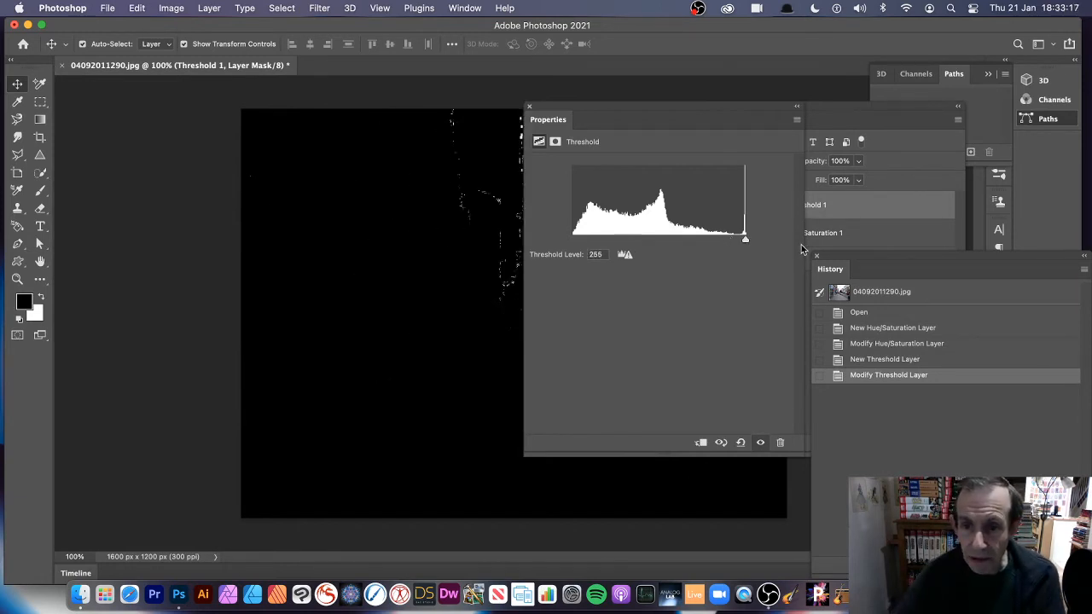
Step: Lower the Threshold 1 layer's level to 65 and close its properties with the layer selected
drag(625, 103, 582, 104)
drag(702, 239, 573, 238)
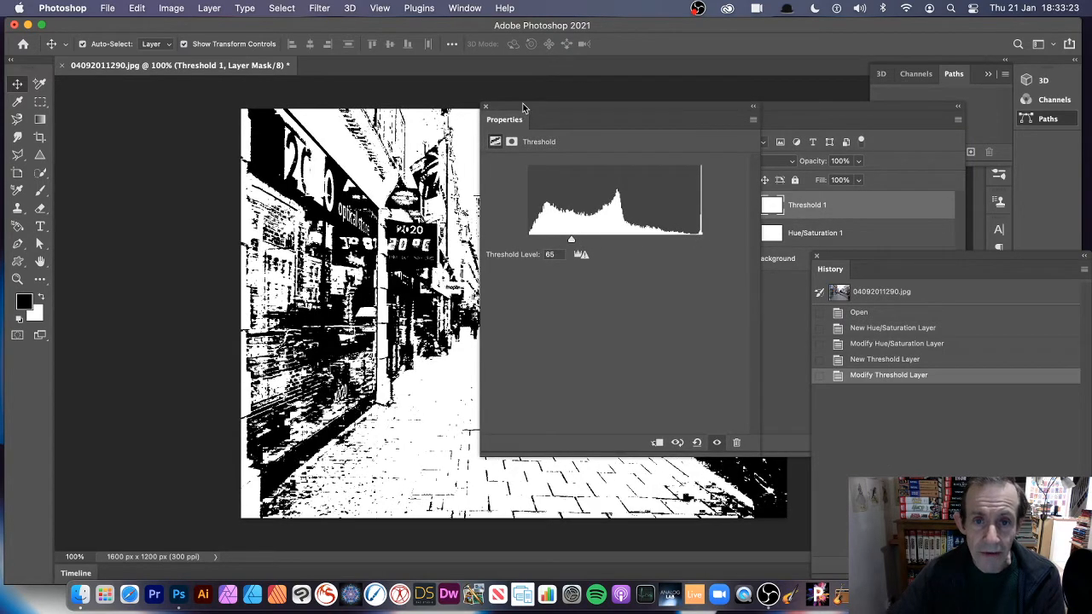
drag(523, 107, 507, 213)
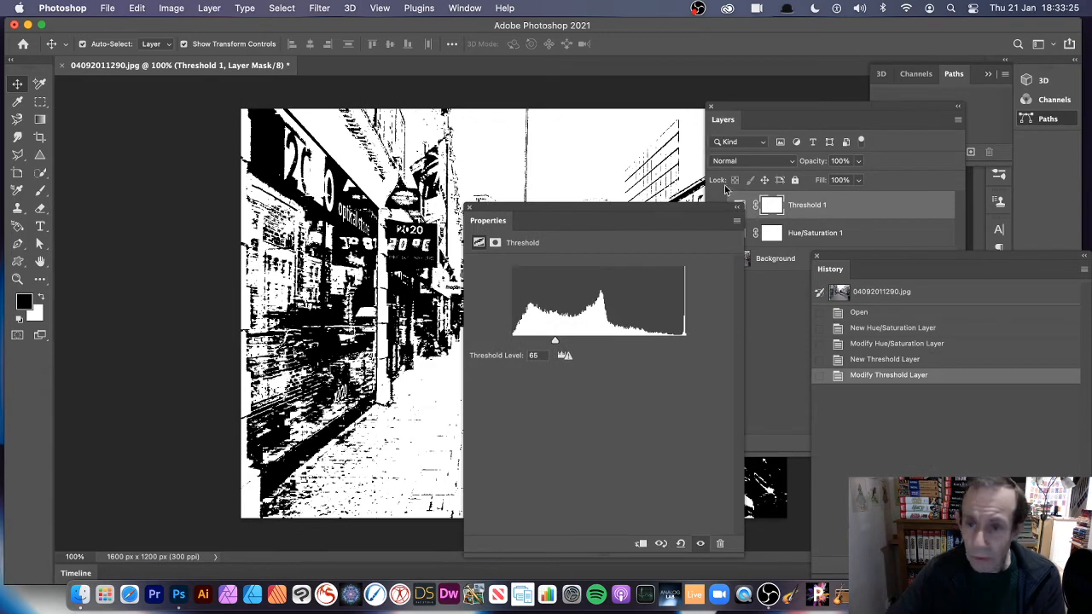
click(781, 293)
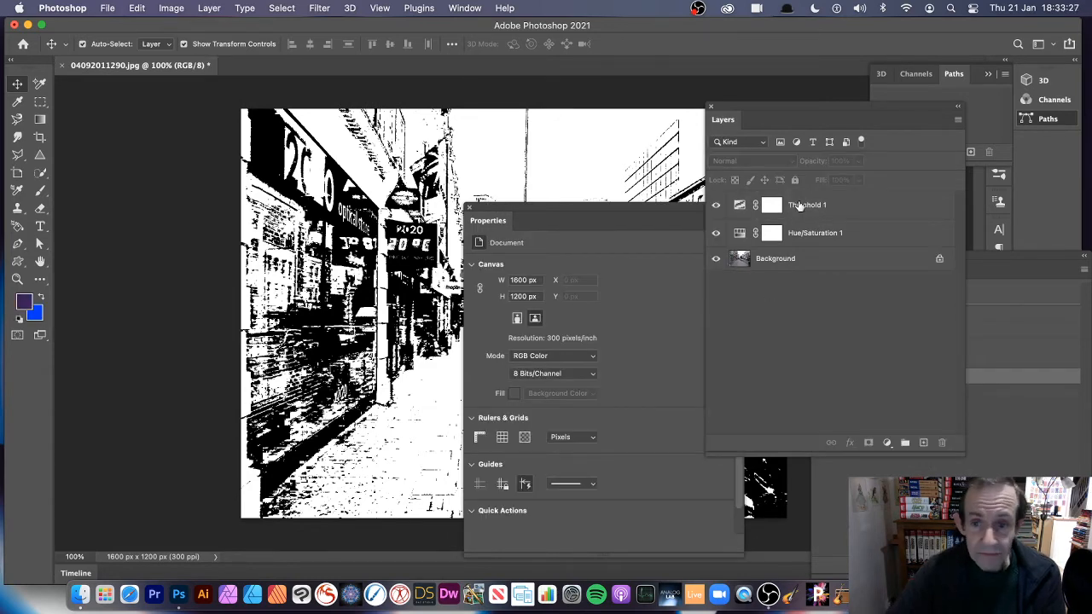
click(802, 206)
click(468, 207)
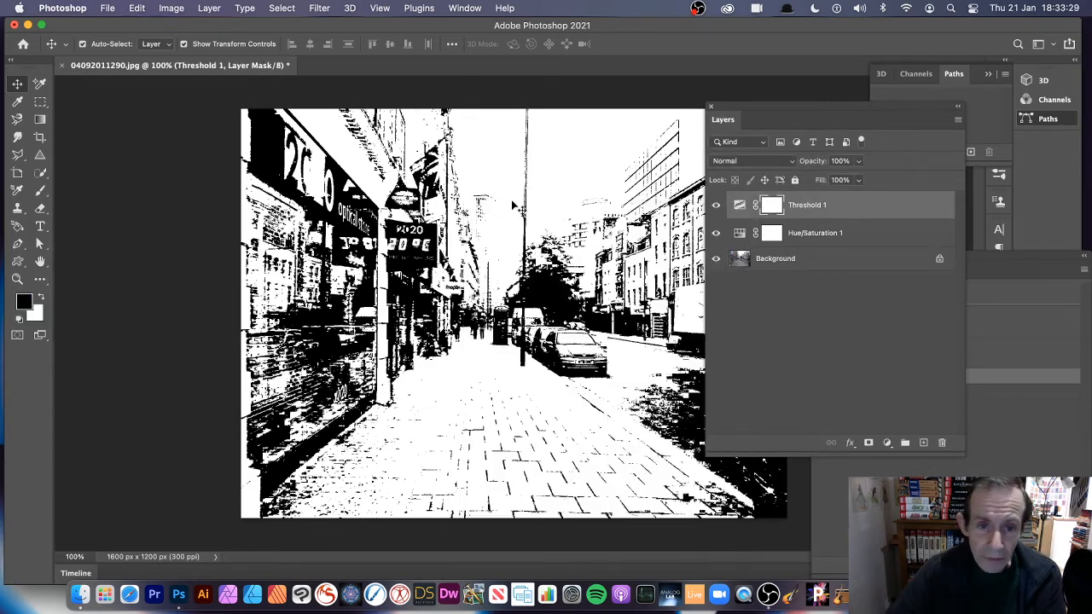
Step: Try the Threshold 1 layer beneath Hue/Saturation 1, return it to the top of the stack and deselect all layers
drag(741, 207, 741, 239)
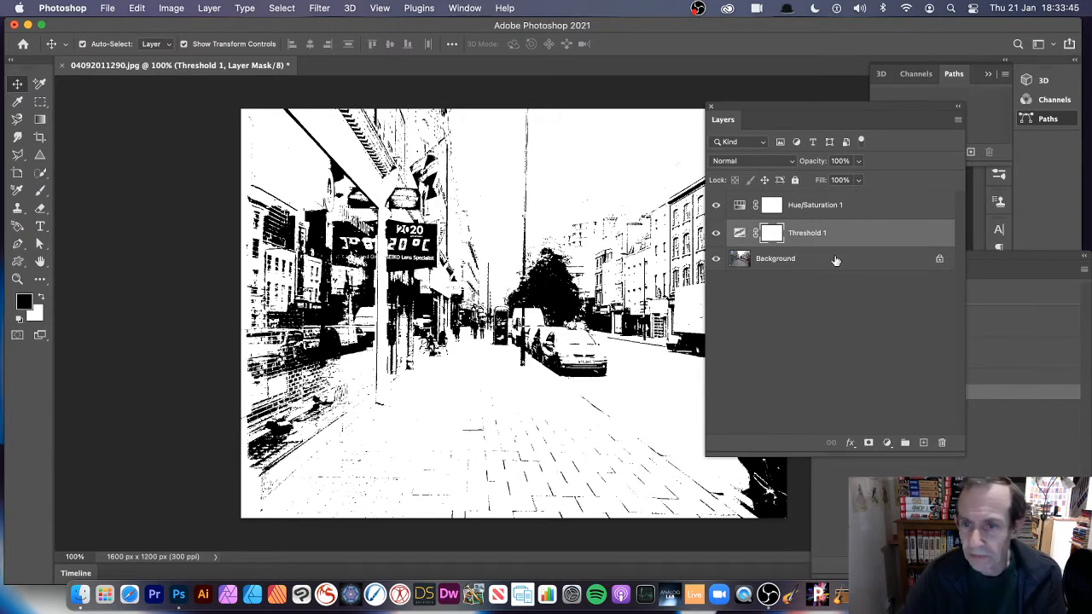
drag(740, 234, 741, 204)
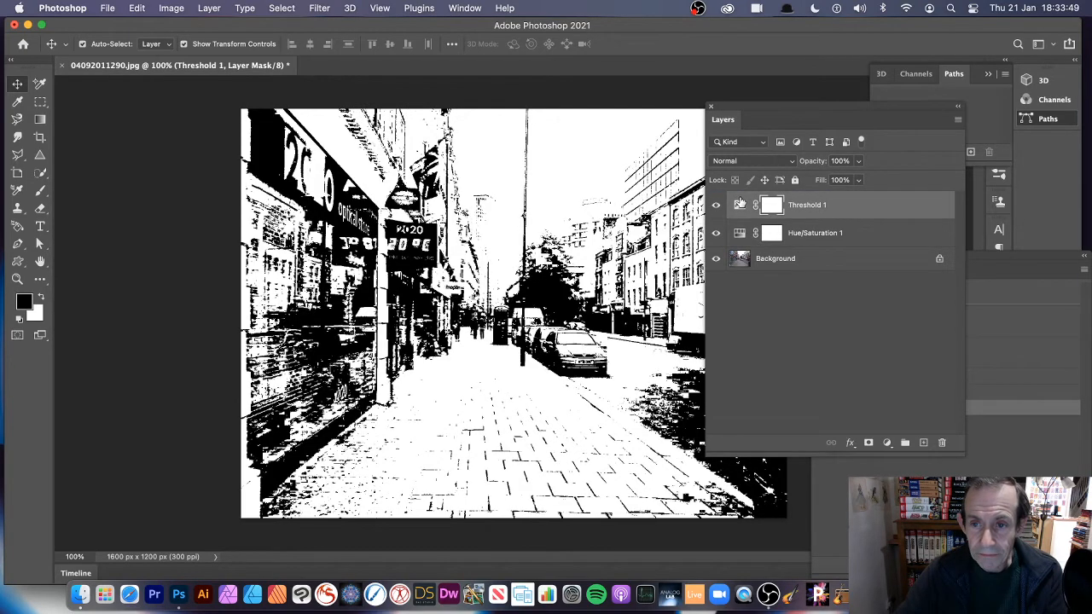
click(838, 339)
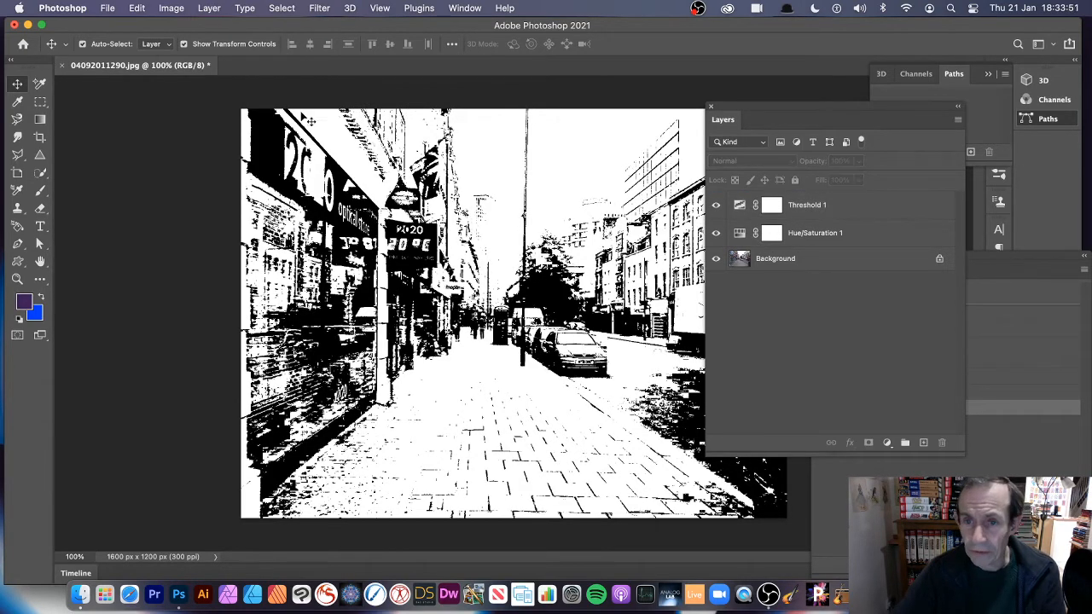
Step: Add a Photo Filter adjustment layer on top using Warming Filter (85) with a density of 79%
click(209, 9)
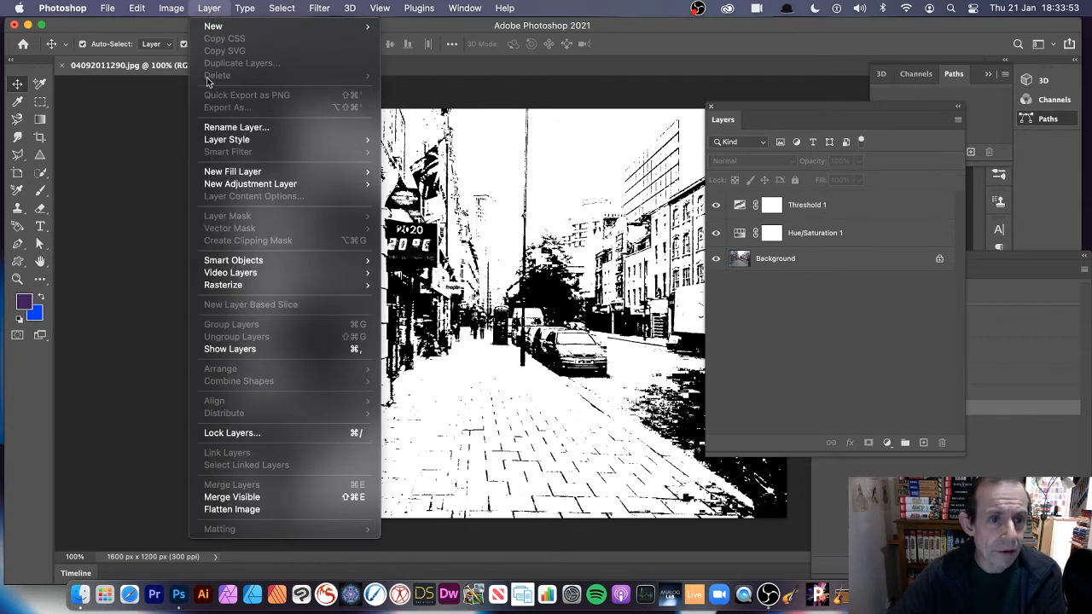
mouse_move(359, 183)
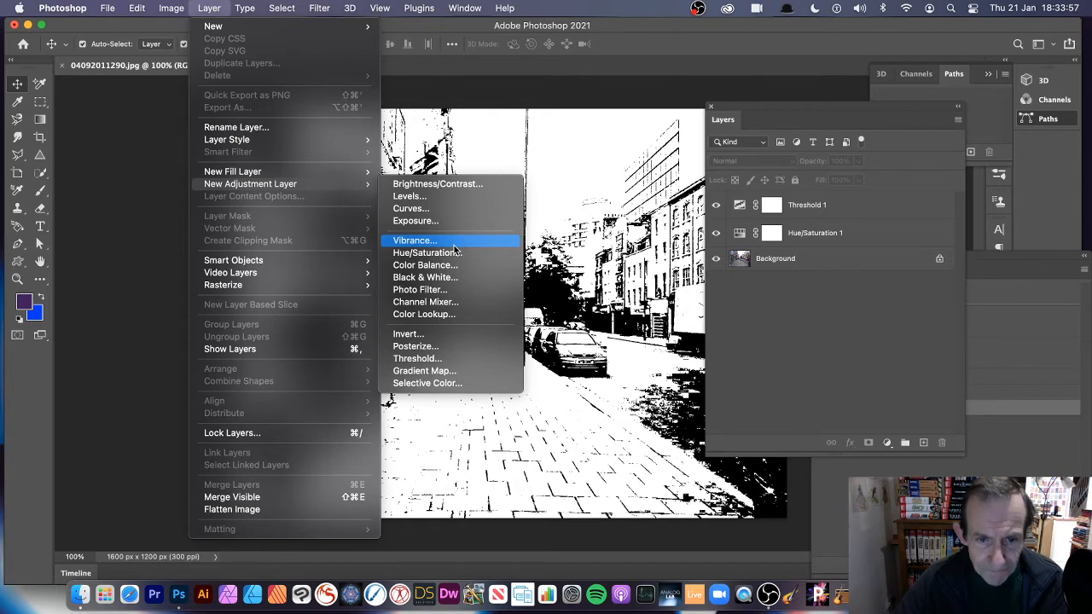
click(445, 290)
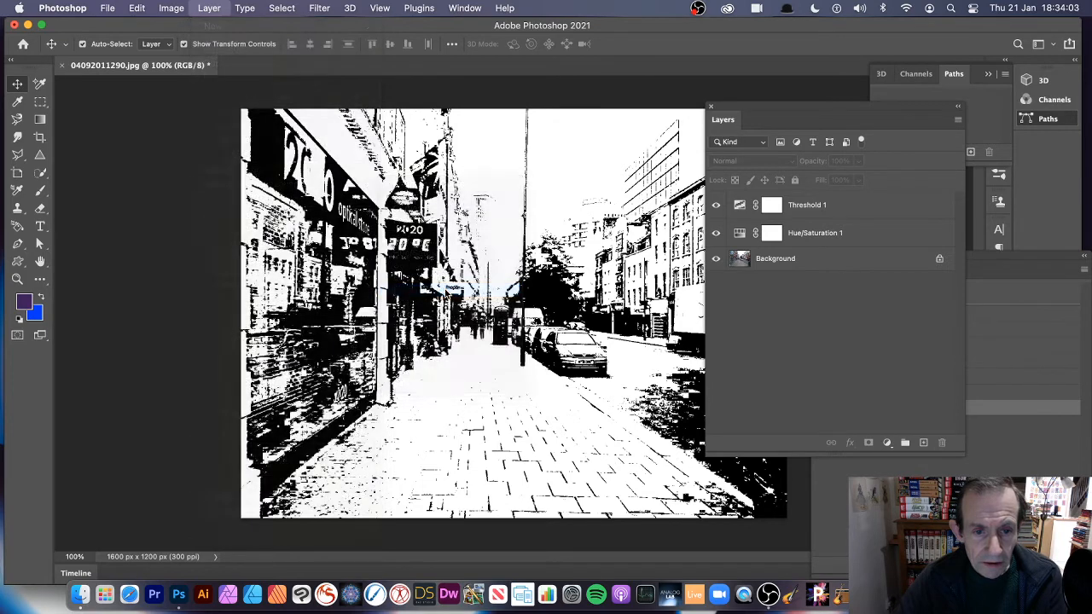
click(778, 155)
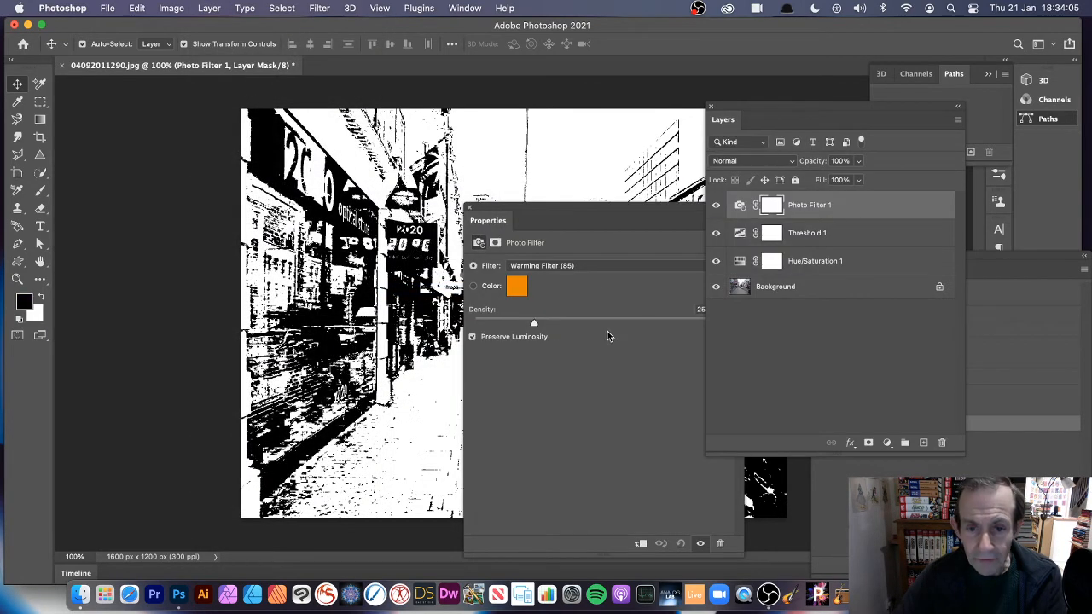
drag(609, 324, 672, 325)
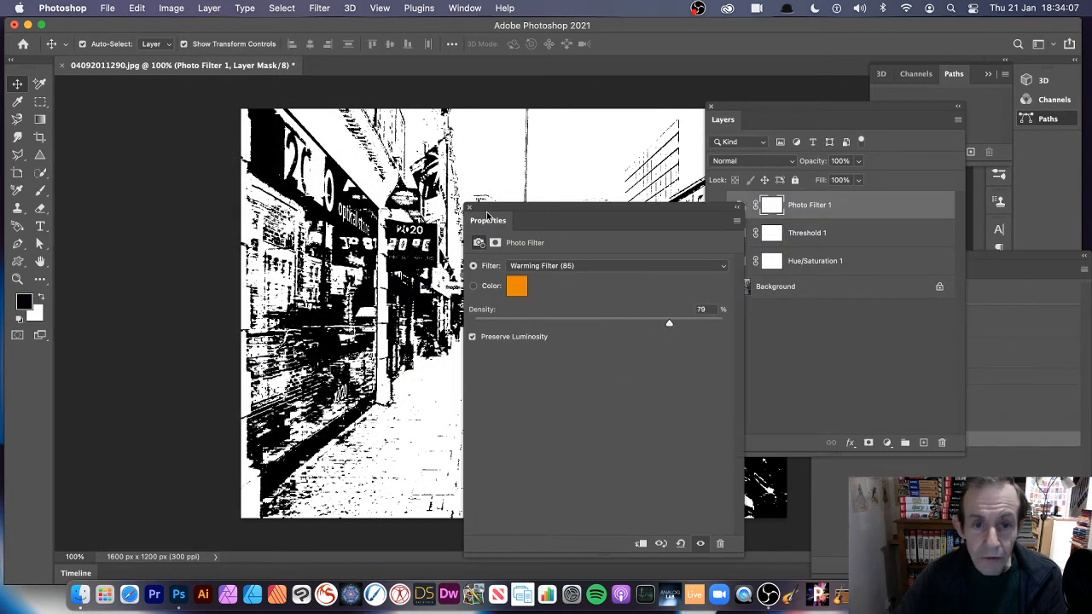
click(470, 208)
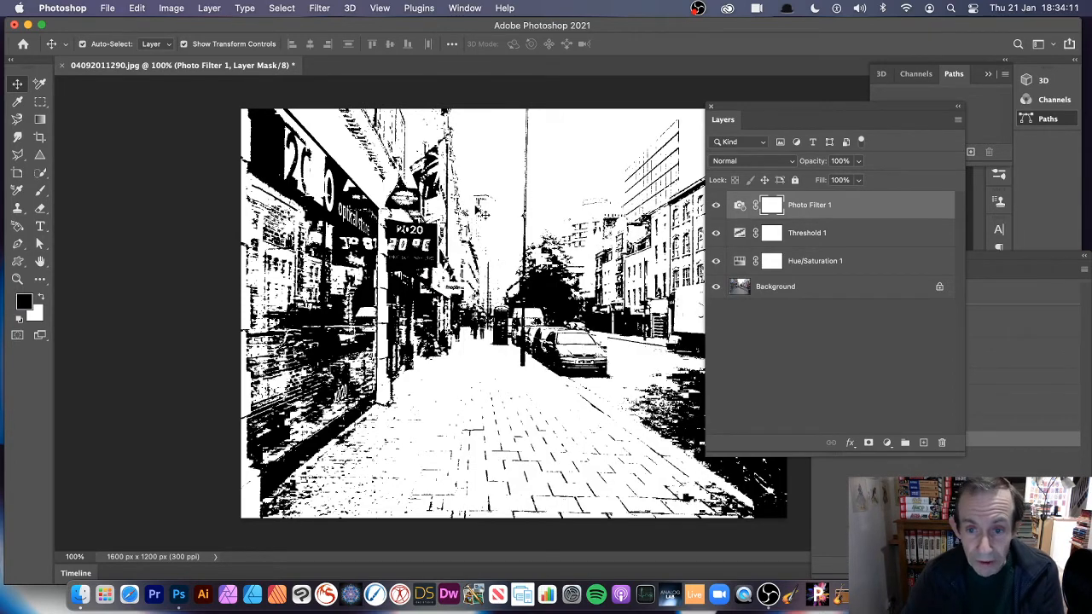
Step: Move the Threshold 1 layer above Photo Filter 1 and compare the image with Threshold 1 hidden and shown
drag(812, 237, 817, 201)
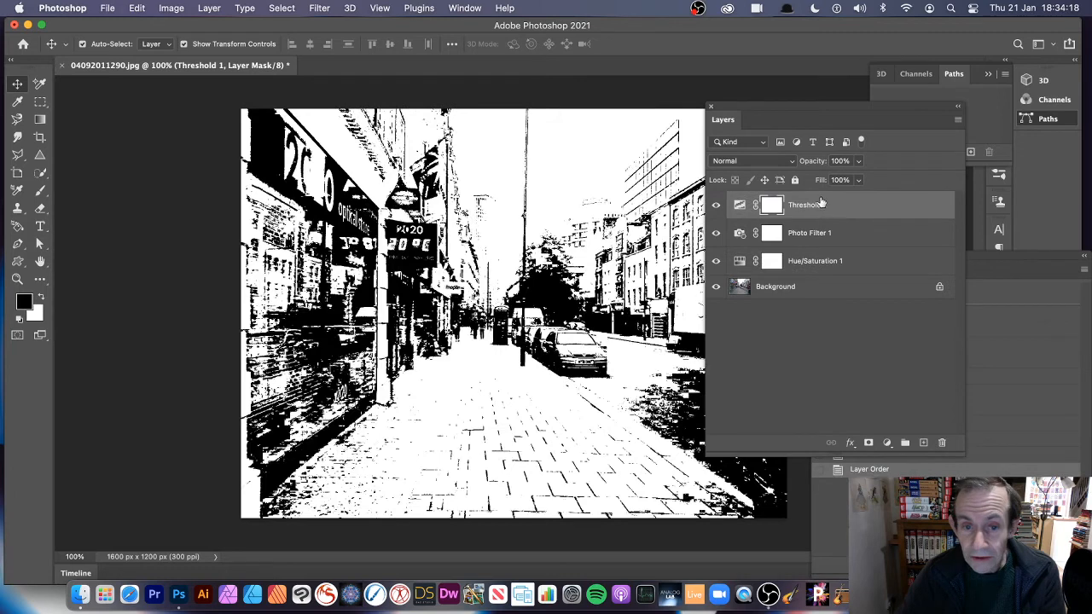
click(716, 204)
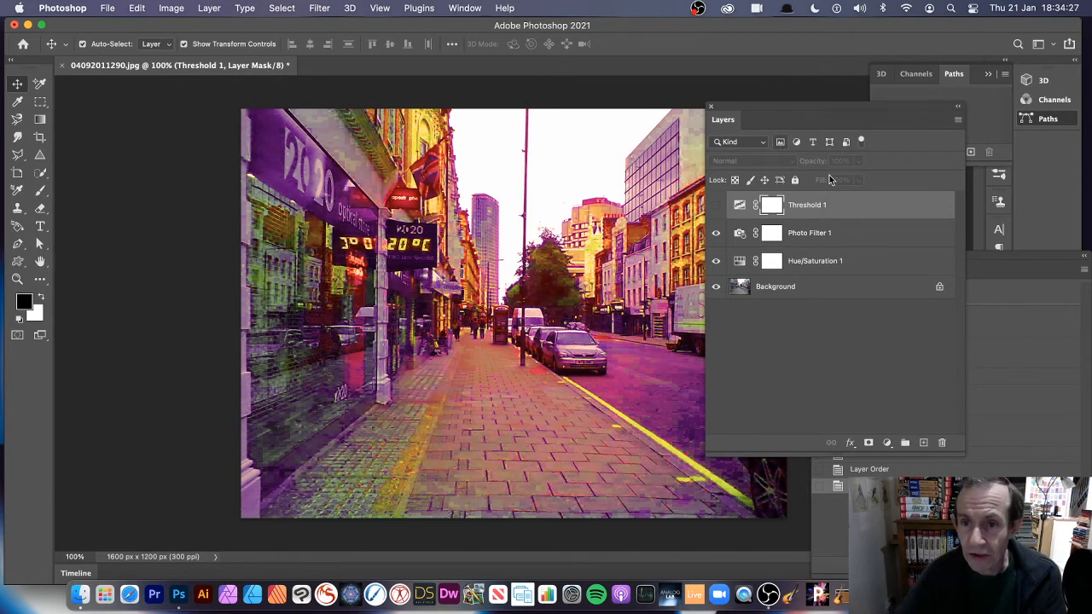
click(740, 206)
click(718, 207)
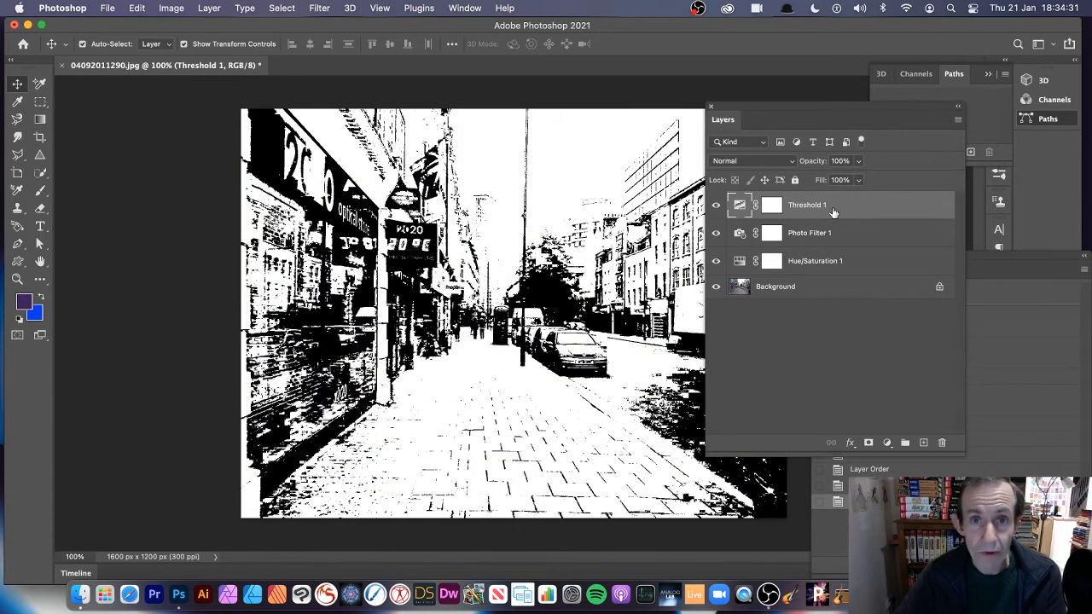
Step: Set the Threshold 1 layer's blend mode to Darker Color
click(730, 162)
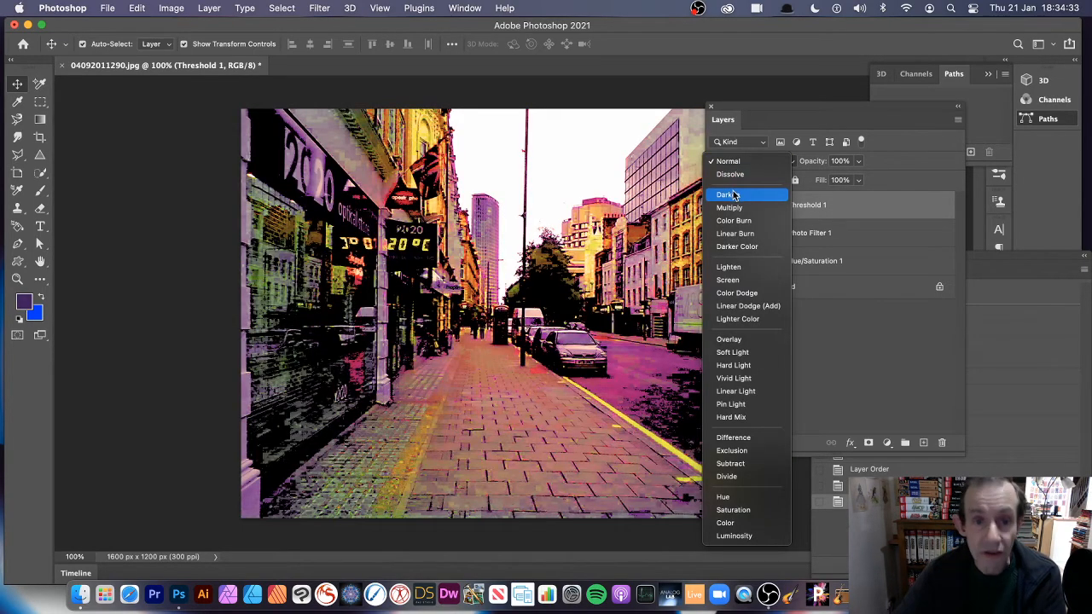
click(735, 246)
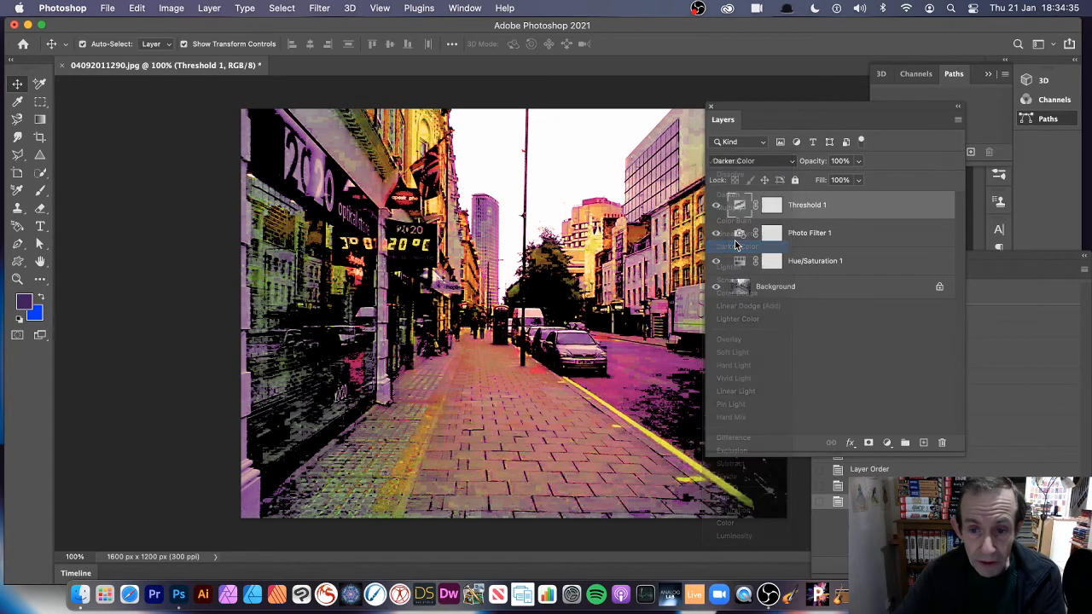
Step: Try the Lighter Color blend mode on the Threshold 1 layer and settle on Soft Light
click(739, 164)
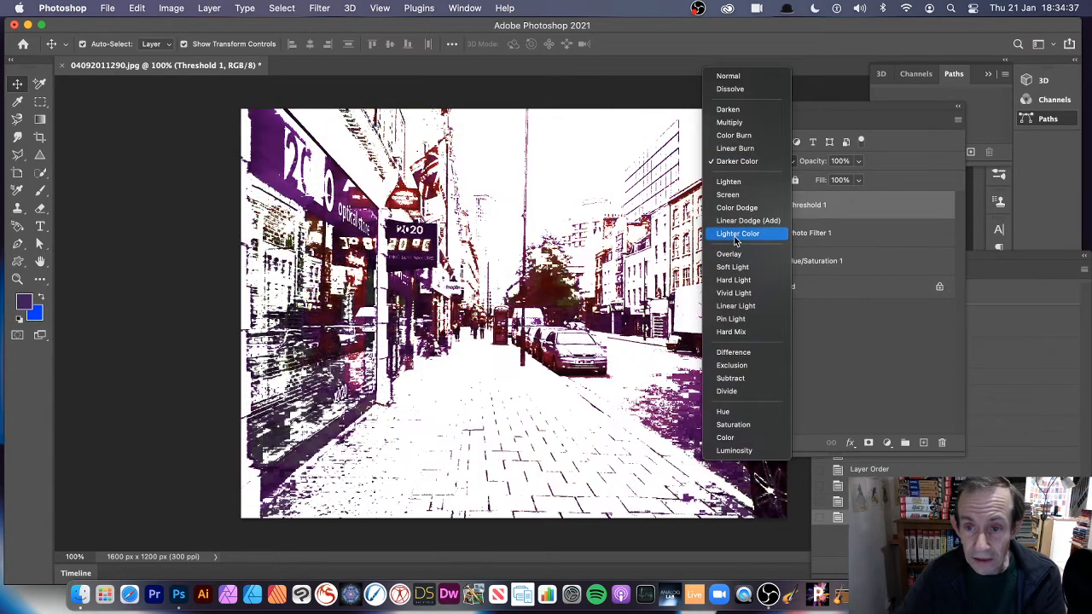
click(735, 235)
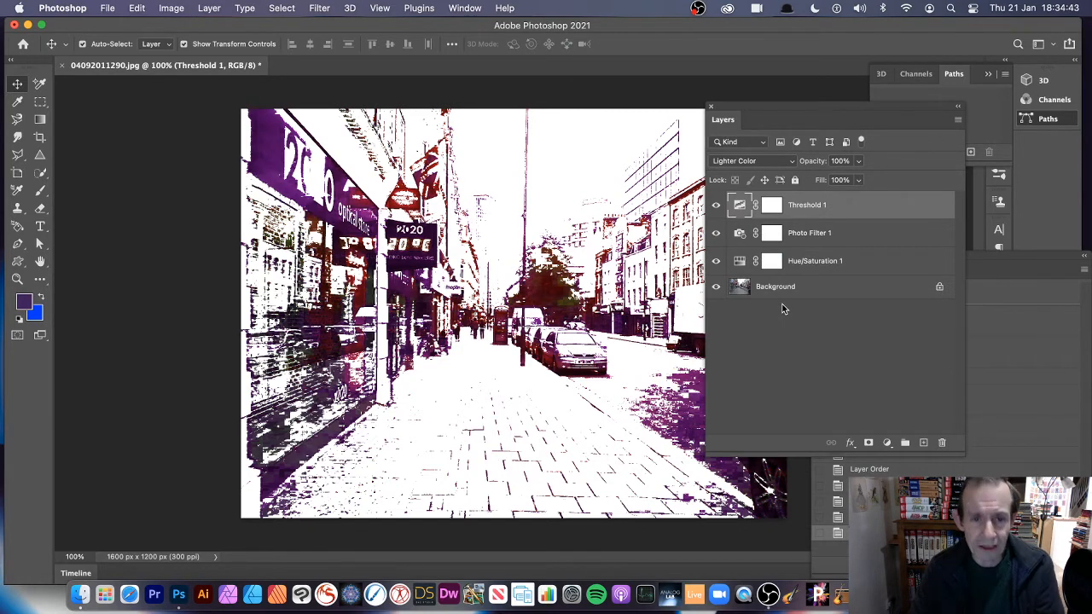
click(735, 162)
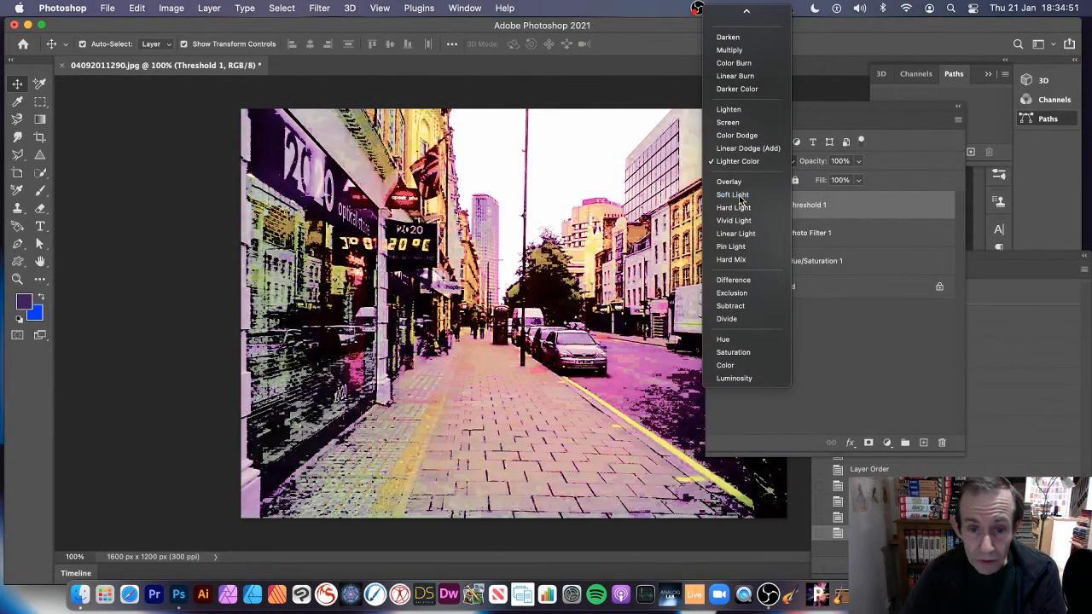
click(741, 197)
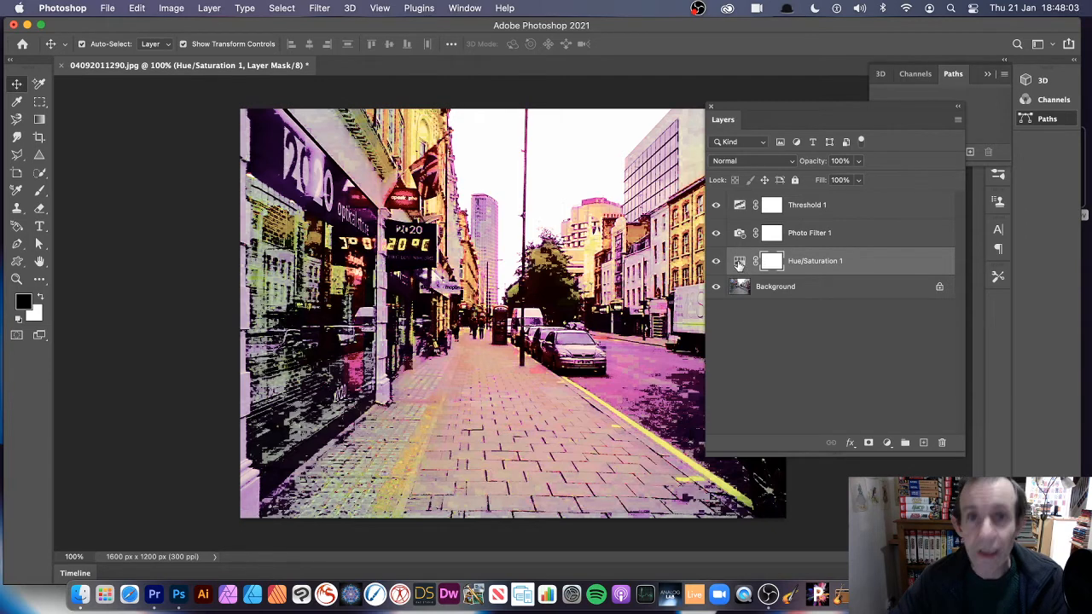
Step: Open the Hue/Saturation 1 settings and examine the available presets and the options for saving or loading one
double_click(739, 263)
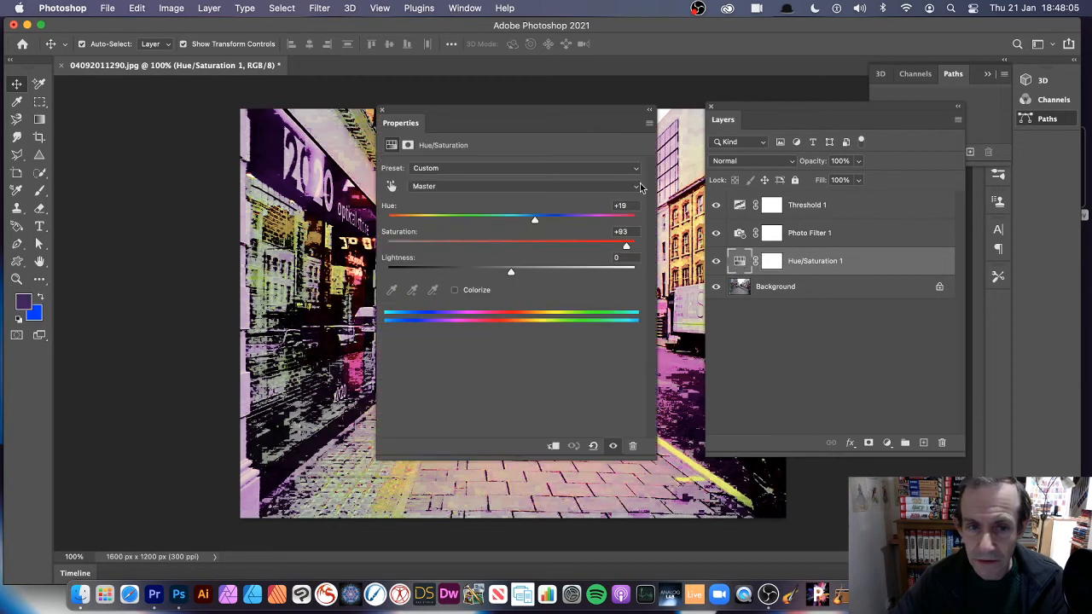
click(508, 170)
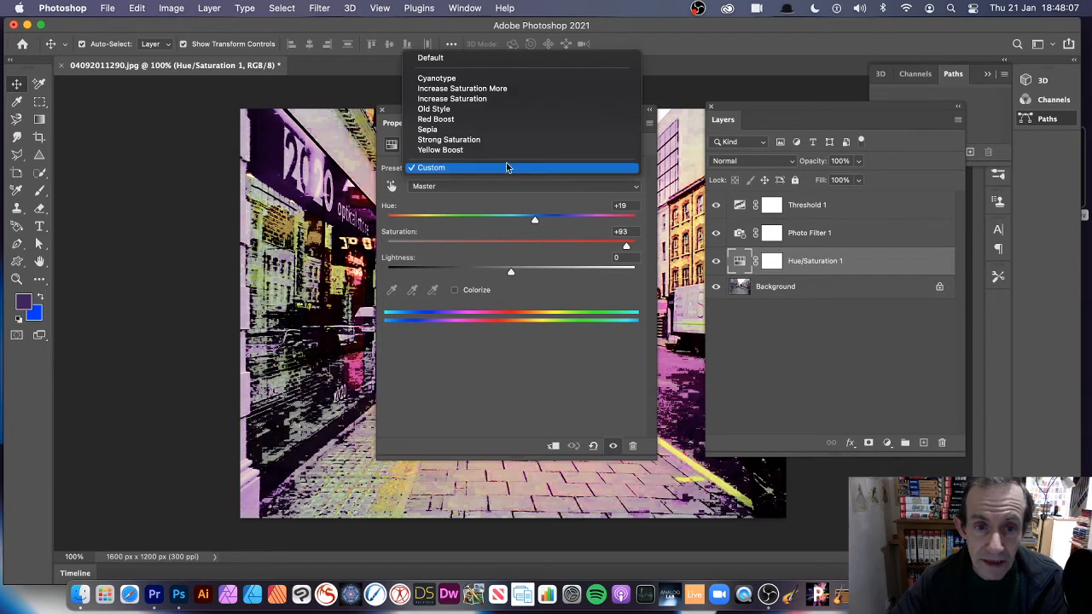
click(570, 206)
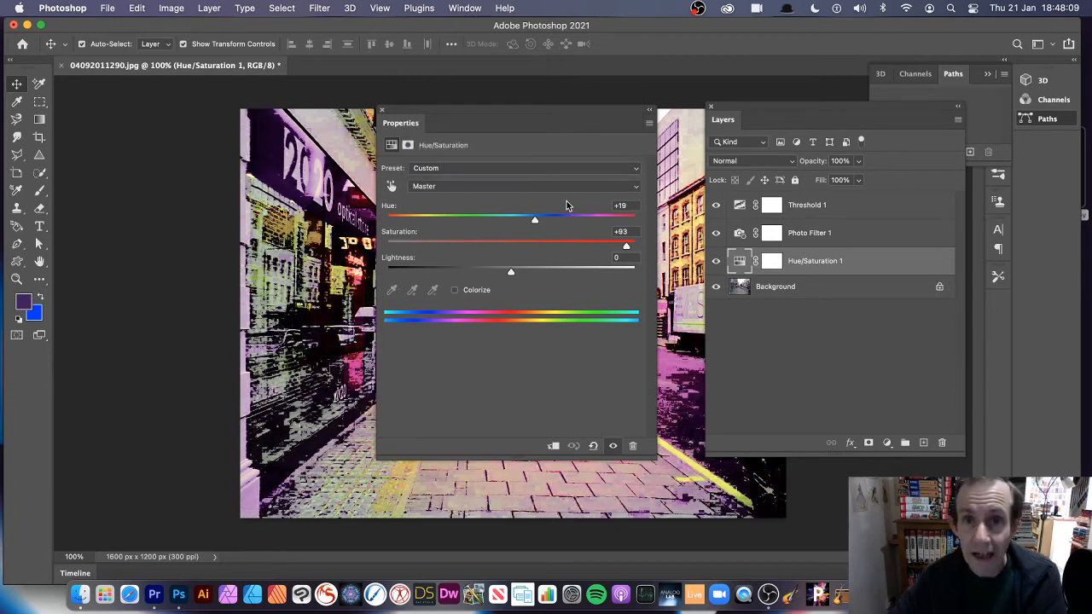
click(649, 124)
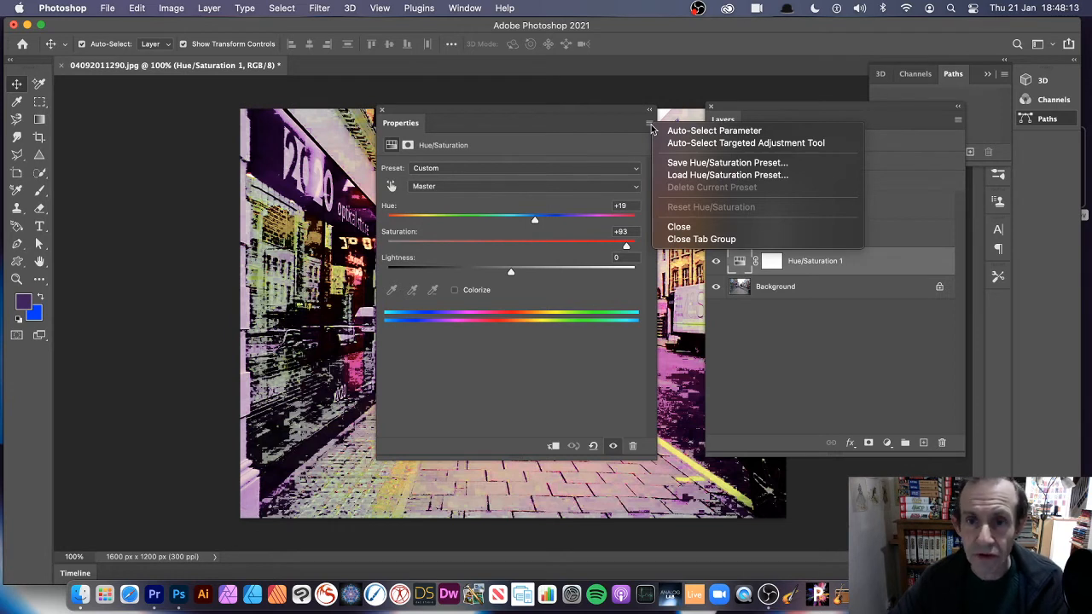
click(650, 119)
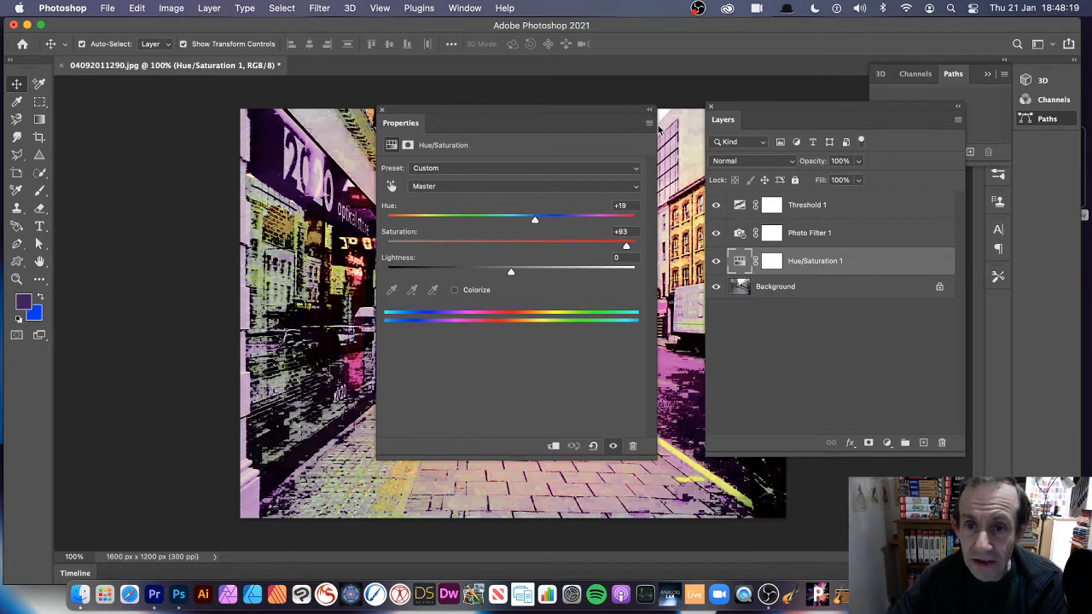
Step: Save the Hue/Saturation settings as preset hue 1.ahu in the Hue and Saturation folder with a Yellow tag
click(649, 126)
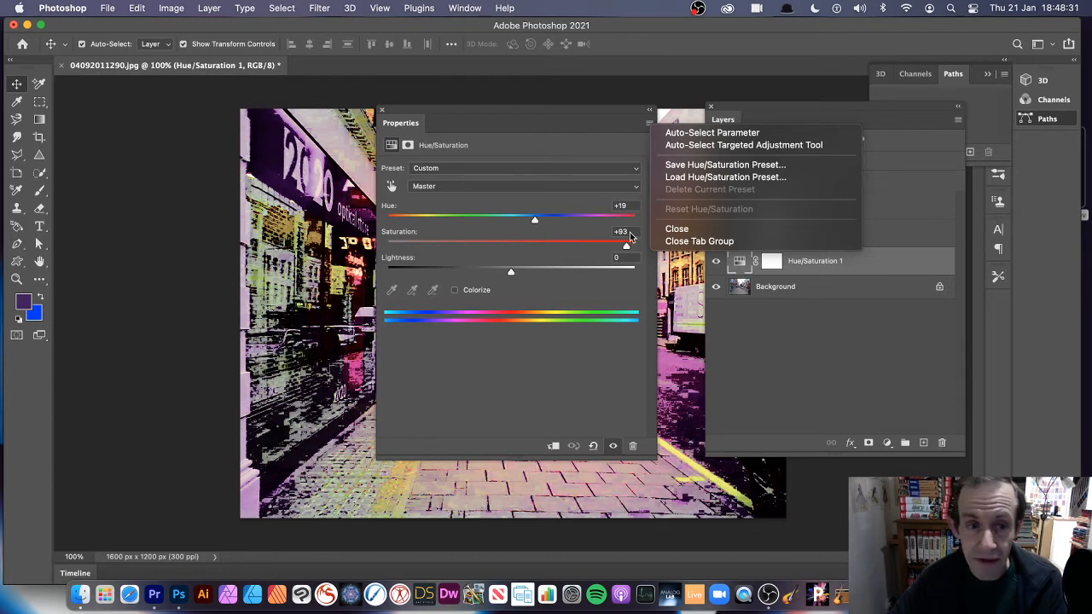
click(700, 169)
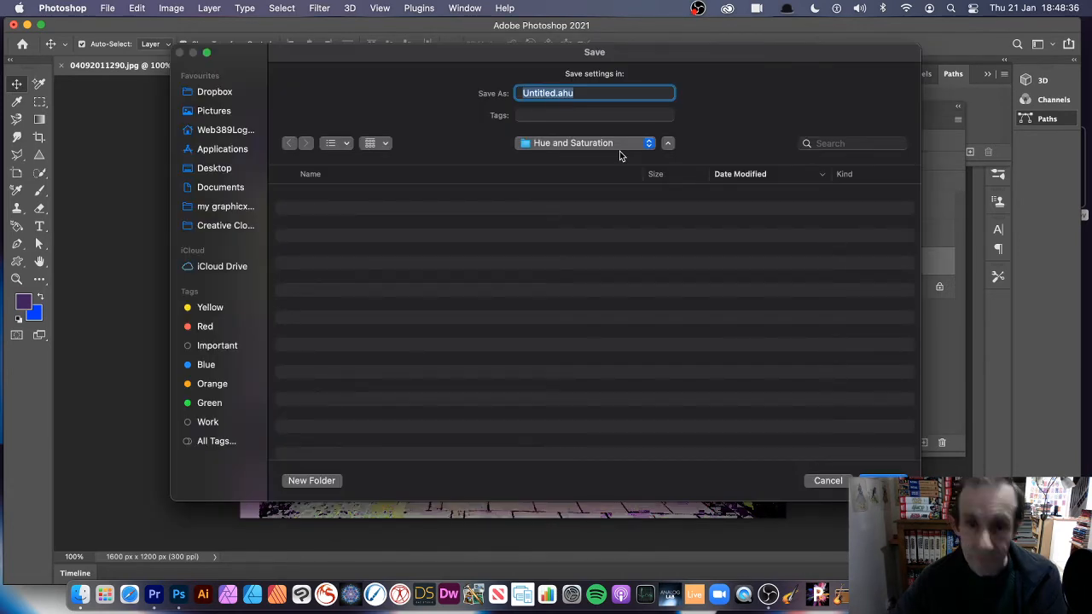
click(550, 93)
drag(554, 93, 512, 94)
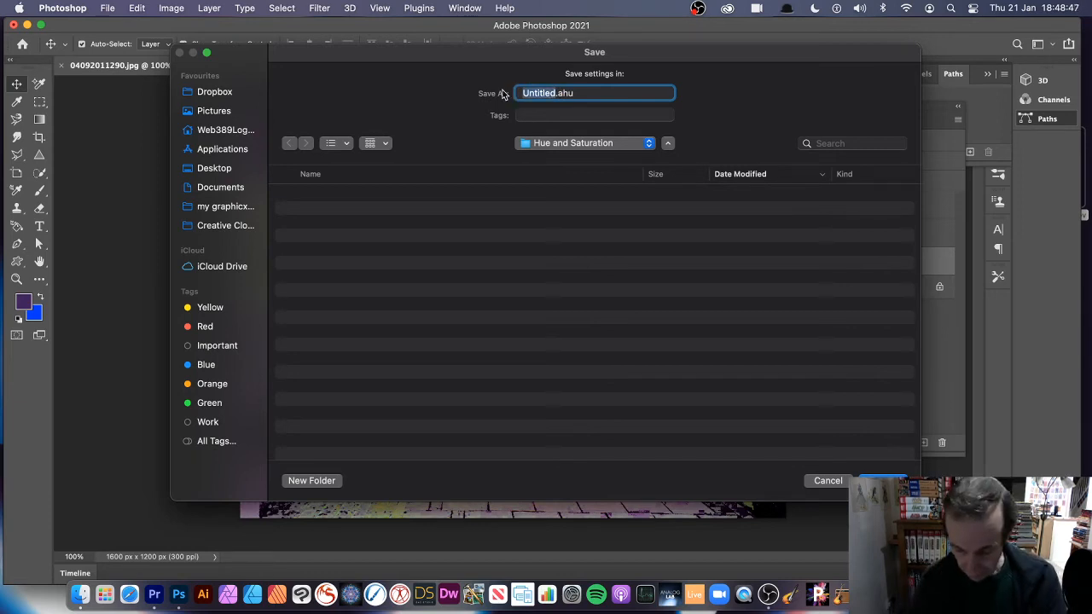
text(hue 1)
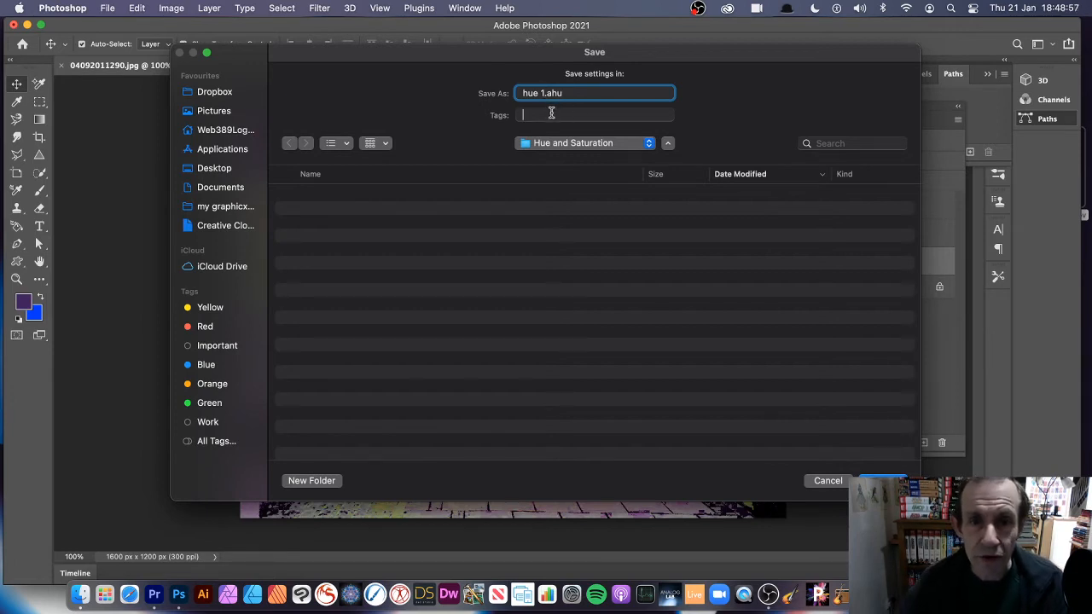
click(550, 114)
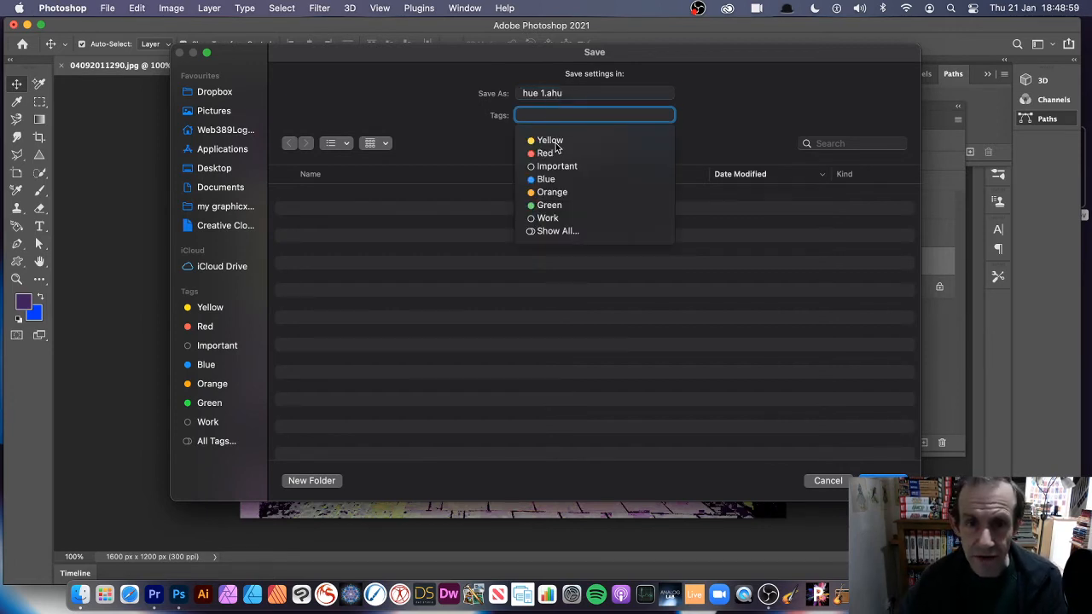
click(550, 140)
click(699, 108)
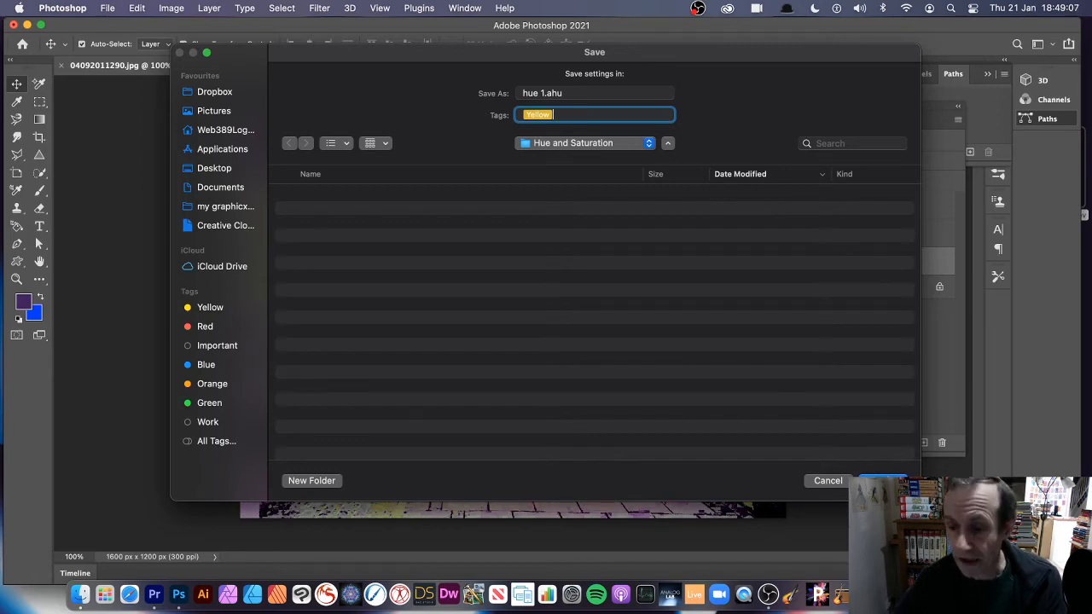
key(Return)
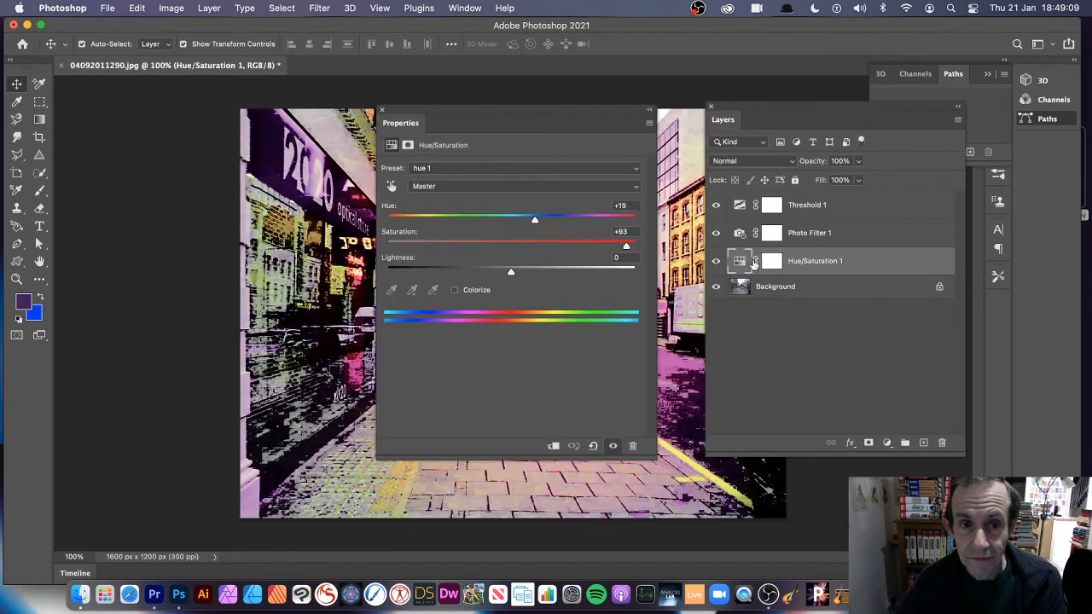
Step: Check the Hue/Saturation preset list for the saved hue 1 preset and close the adjustment's properties
click(465, 168)
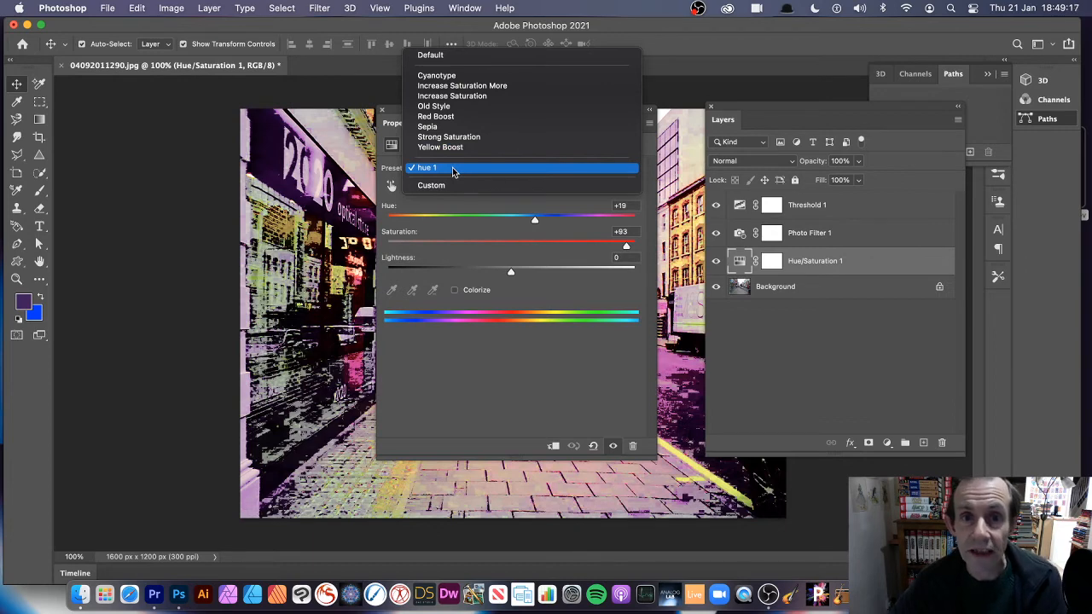
click(584, 389)
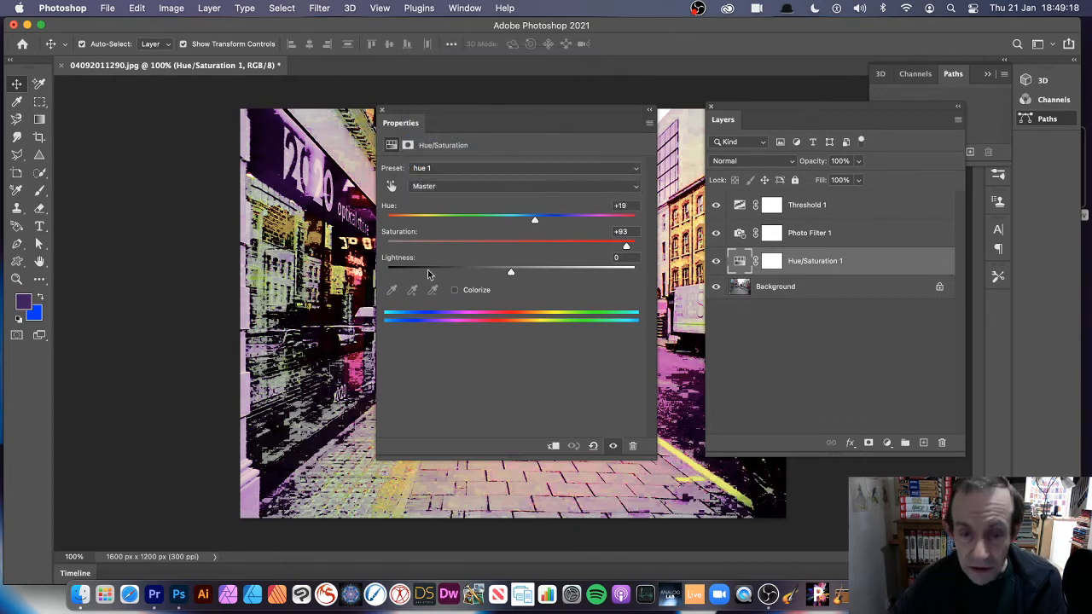
click(382, 110)
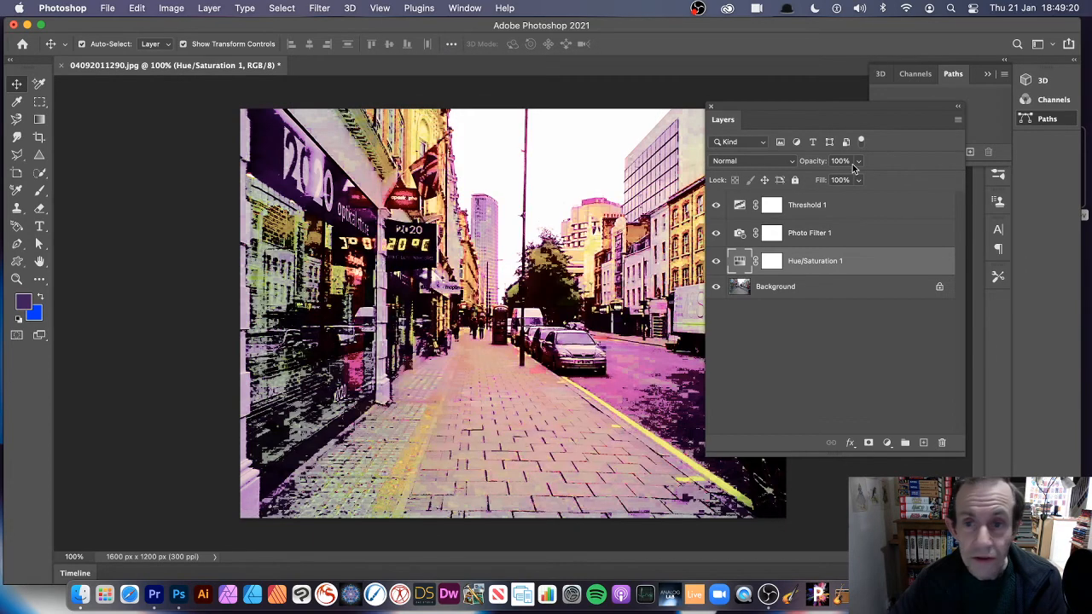
Step: Review the Photo Filter 1 layer's filter and density settings and close its properties
double_click(739, 234)
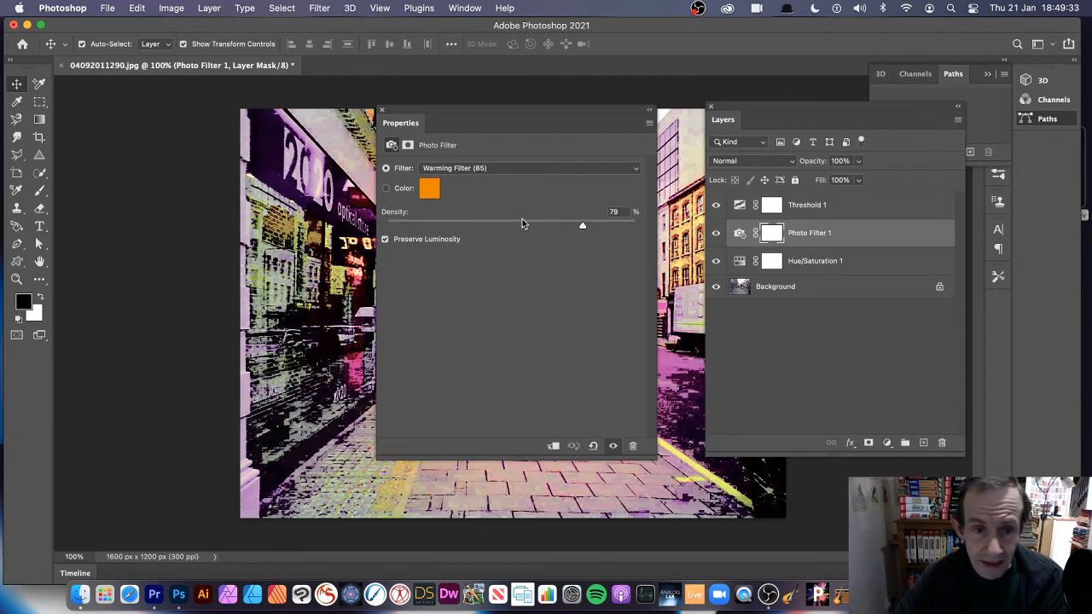
click(500, 176)
click(521, 148)
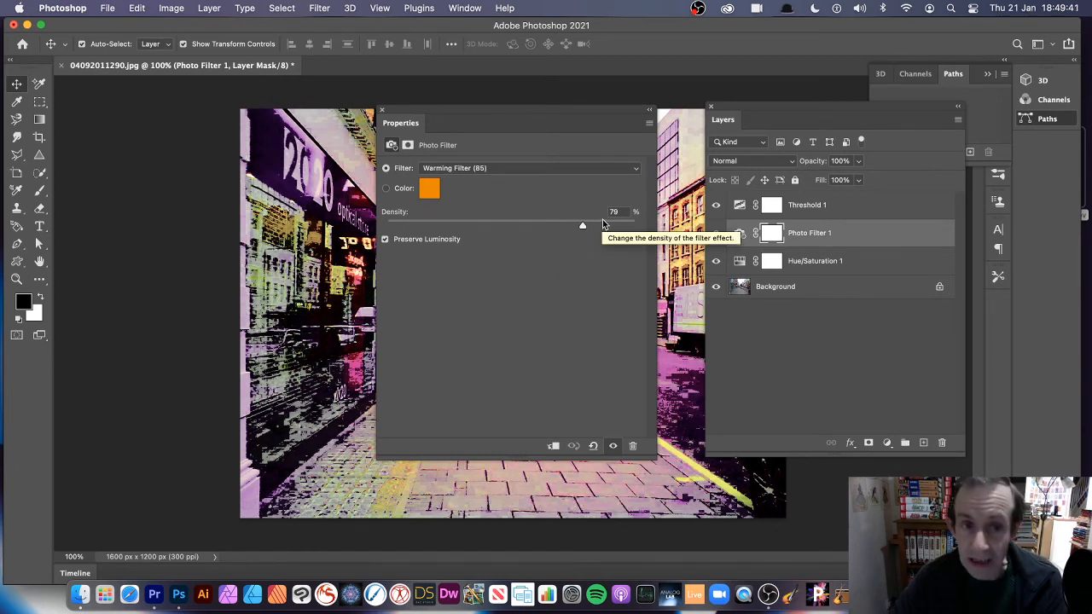
click(382, 111)
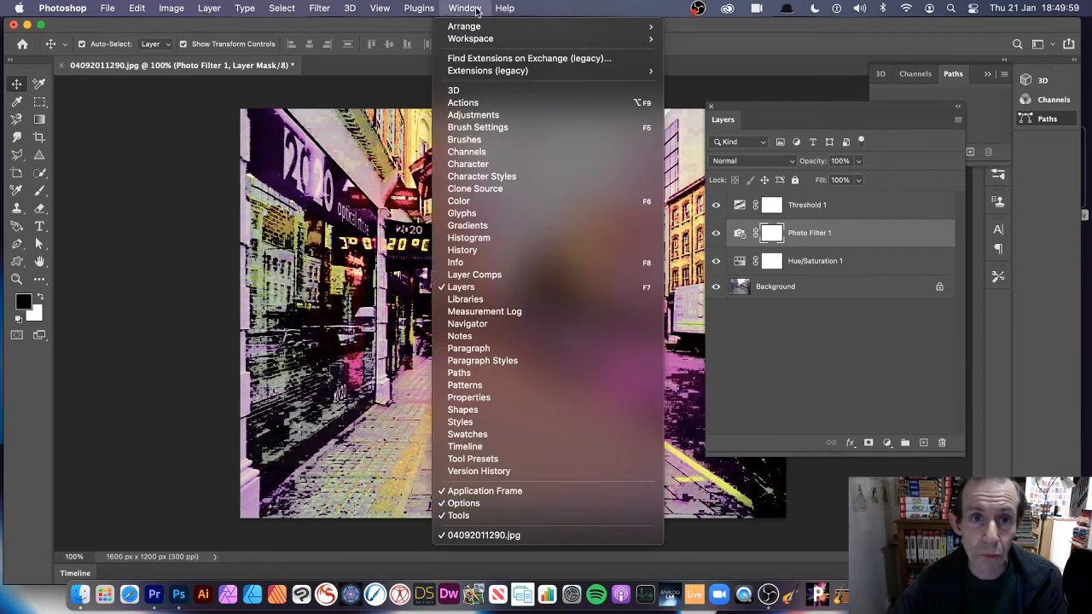
Step: Show the Actions panel and reposition it over the photo so the whole action list is visible
click(476, 8)
click(501, 104)
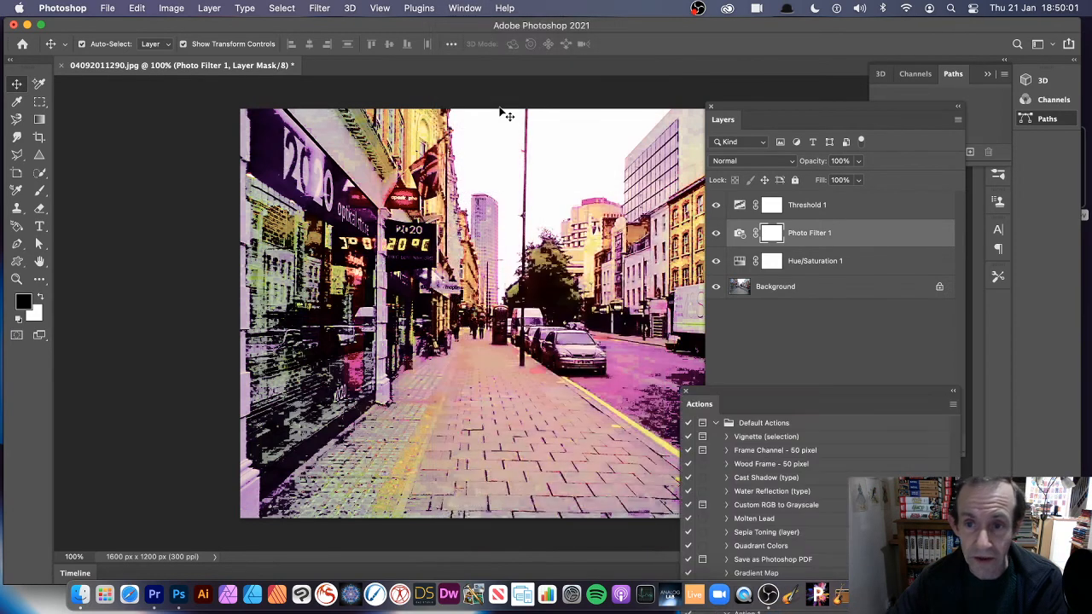
drag(728, 398, 556, 262)
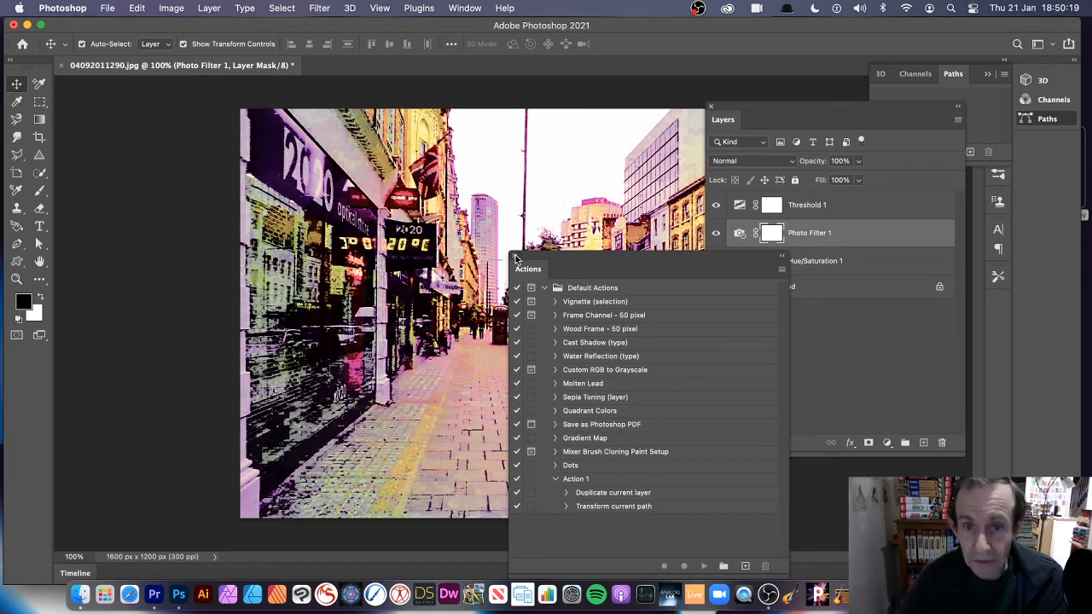
Step: Review the Threshold 1 layer's histogram and level settings and close its properties
click(852, 332)
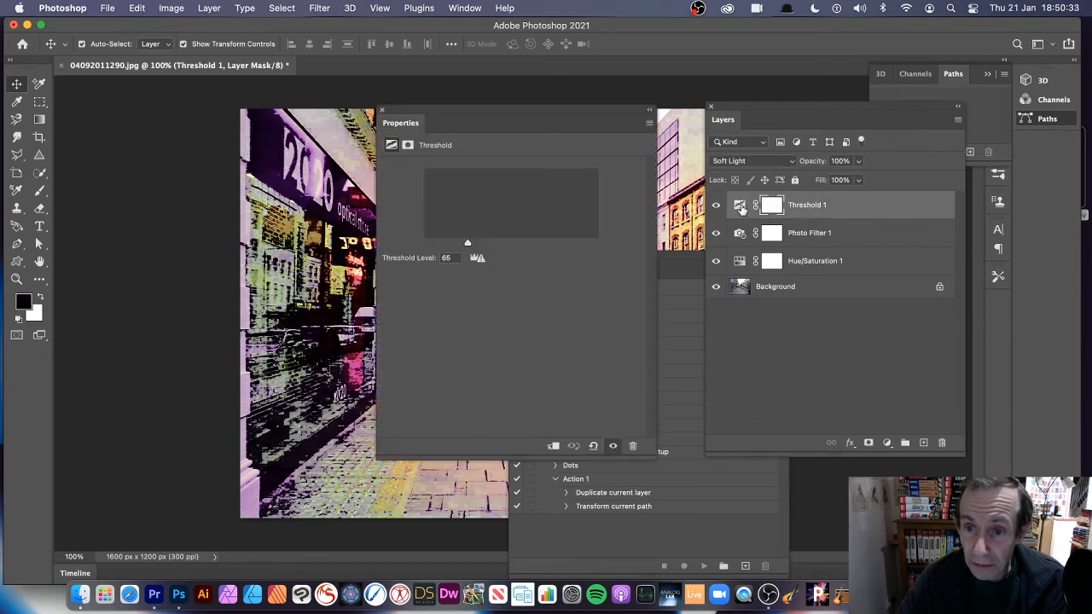
double_click(741, 207)
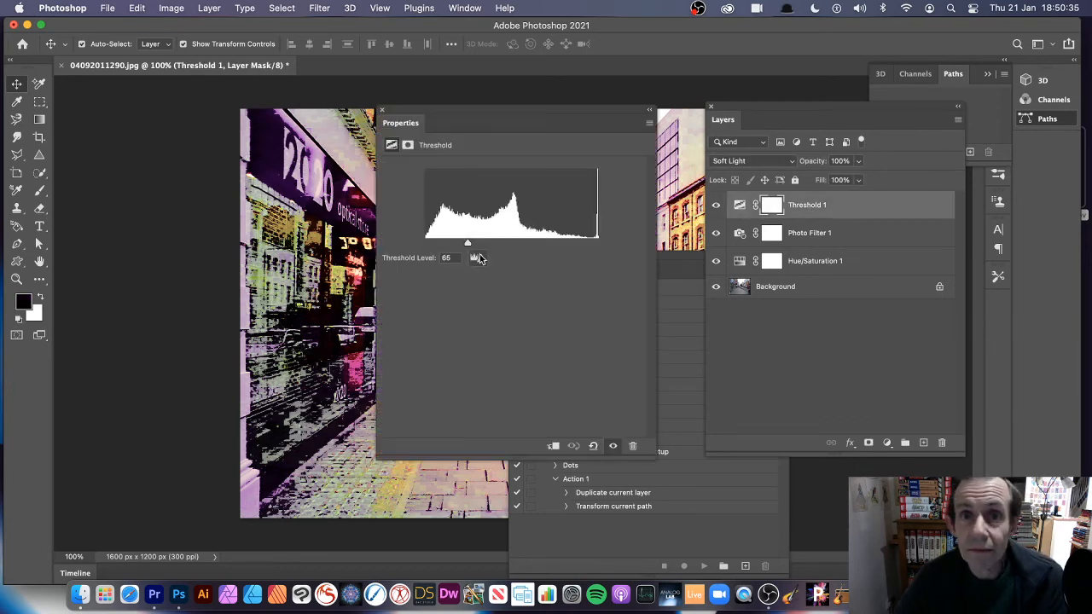
click(382, 111)
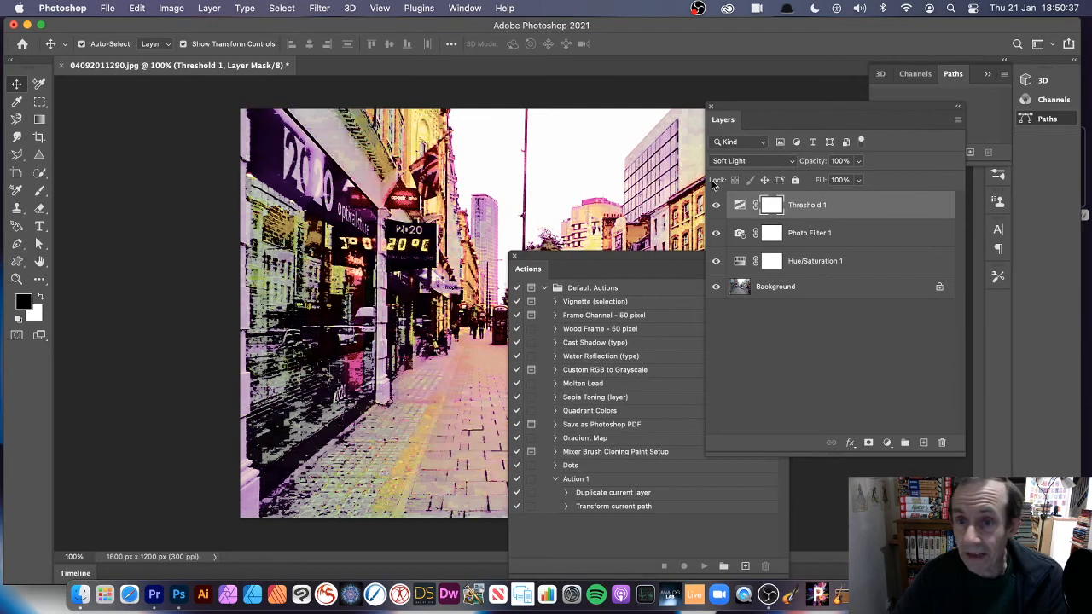
Step: Bring the Actions panel forward and examine its options for creating, recording and loading actions
click(631, 254)
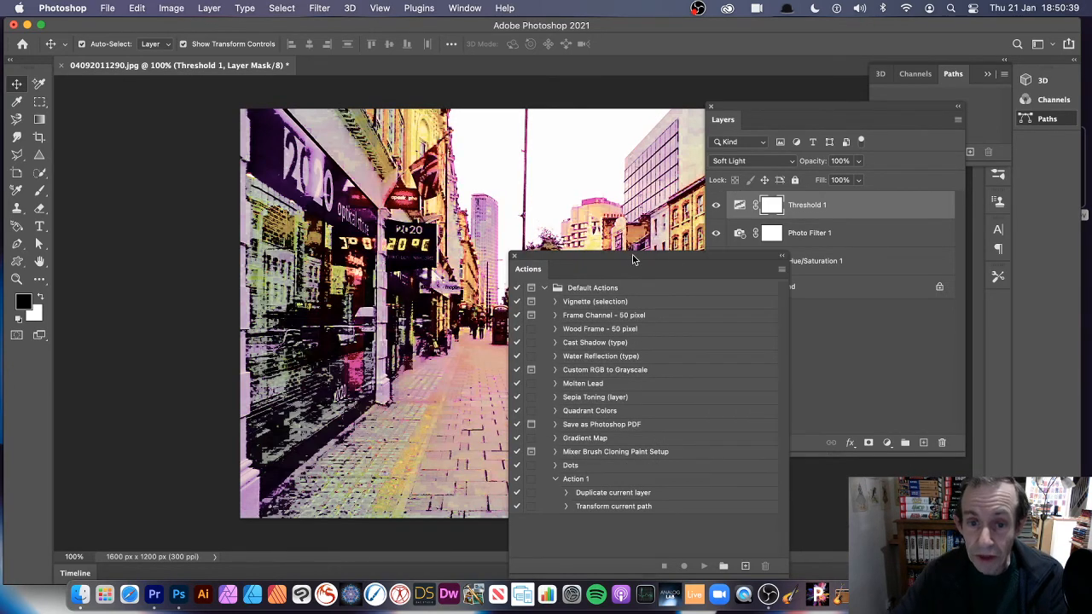
click(782, 271)
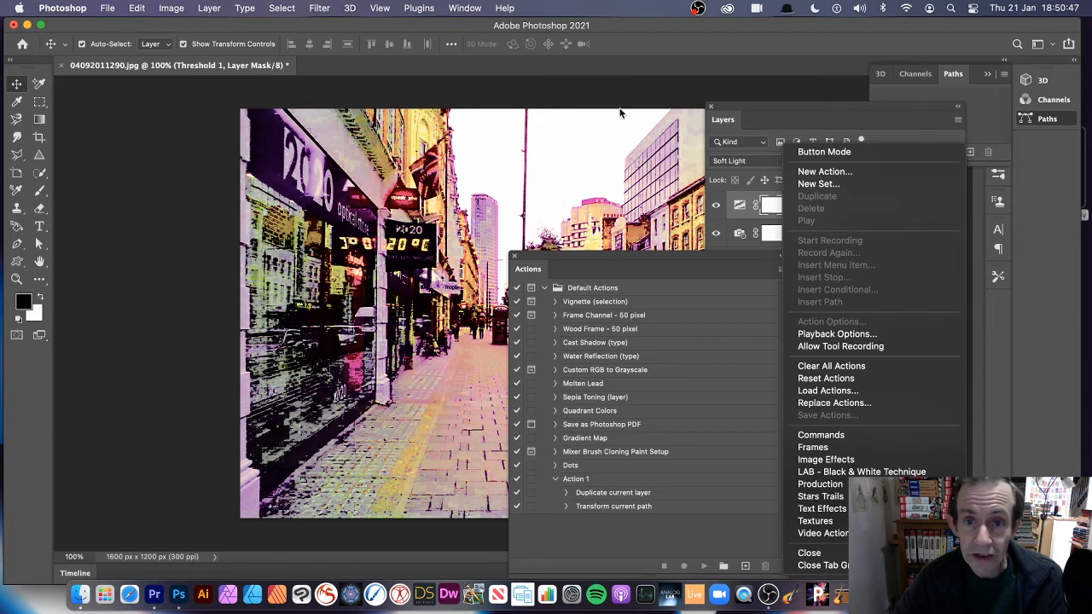
click(677, 55)
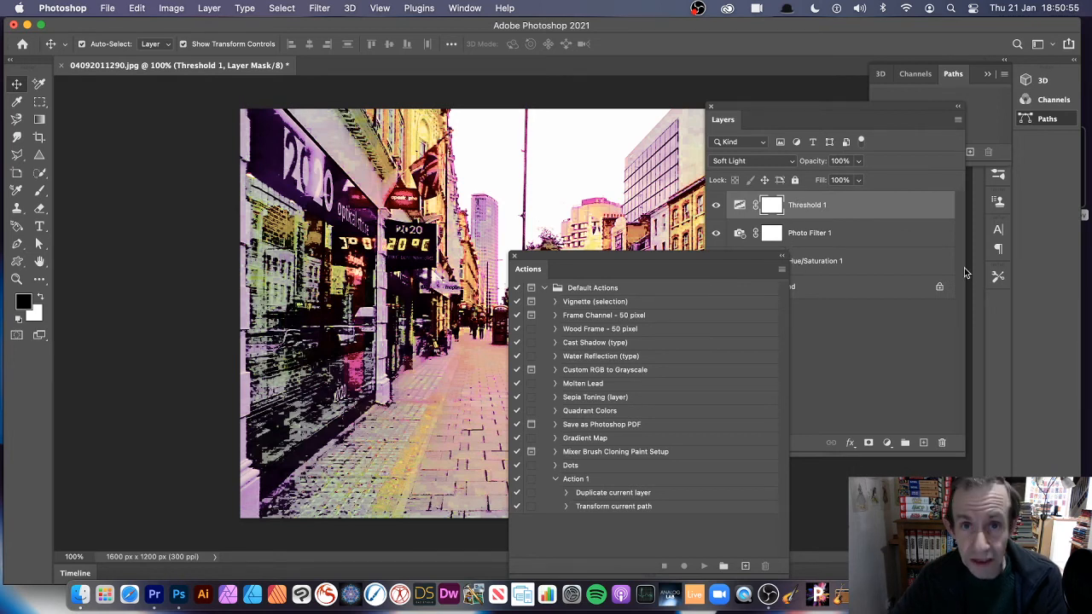
Step: Deselect all layers and flatten the image into a single Background layer
click(872, 350)
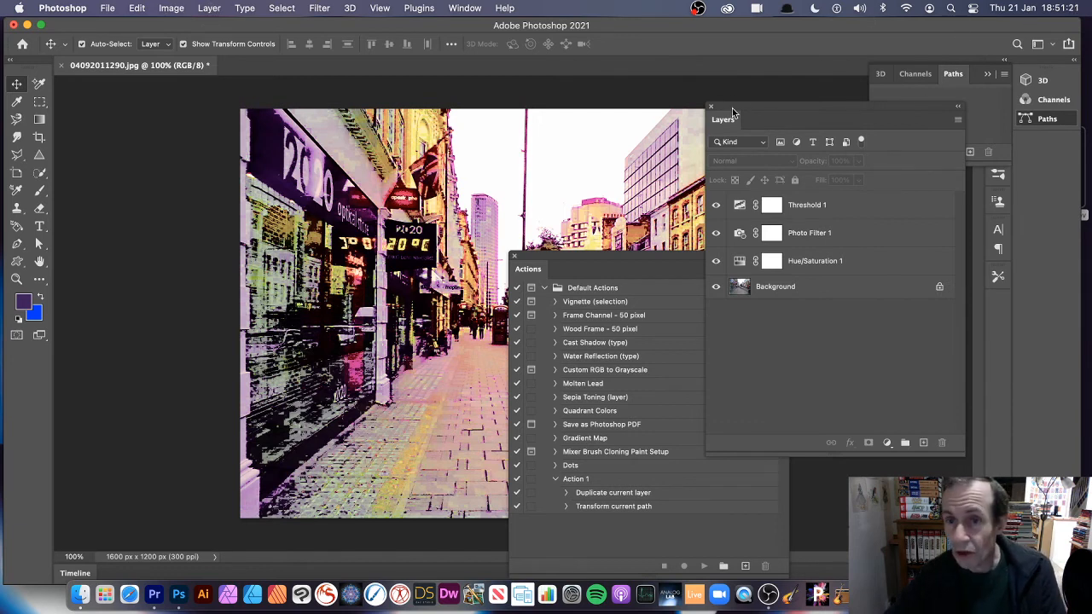
click(209, 9)
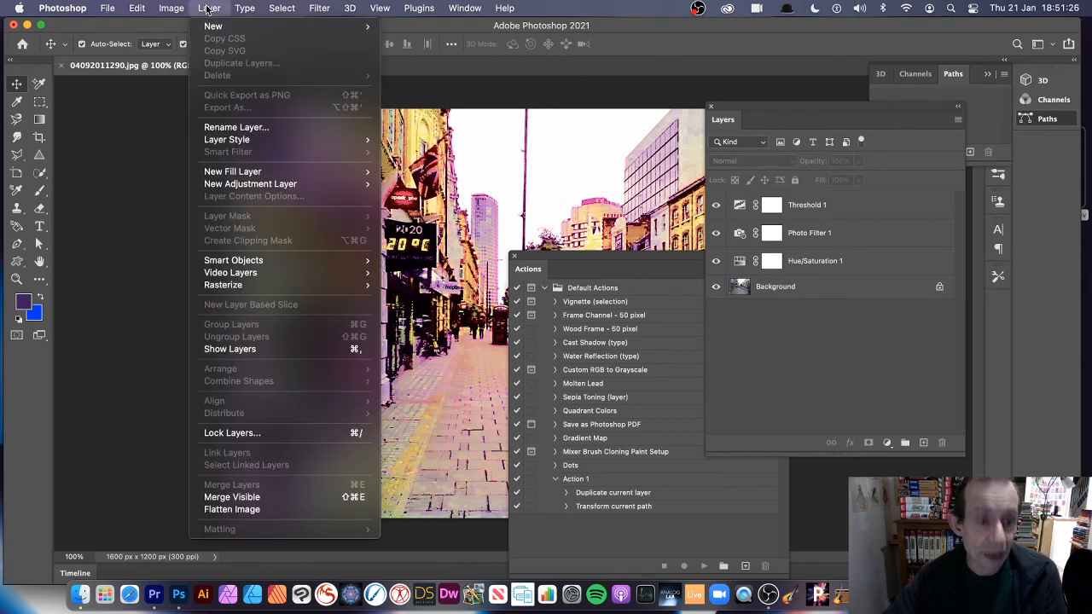
click(263, 510)
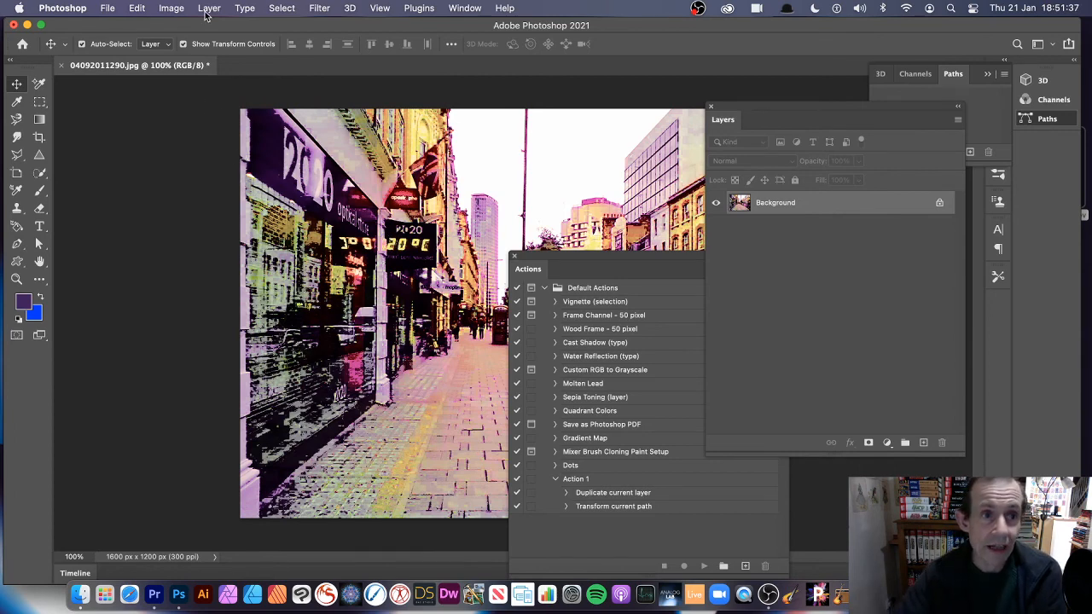
Step: Apply a Black & White adjustment directly to the flattened image with Reds at 159%, and shift the Actions panel off the photo's centre
click(173, 11)
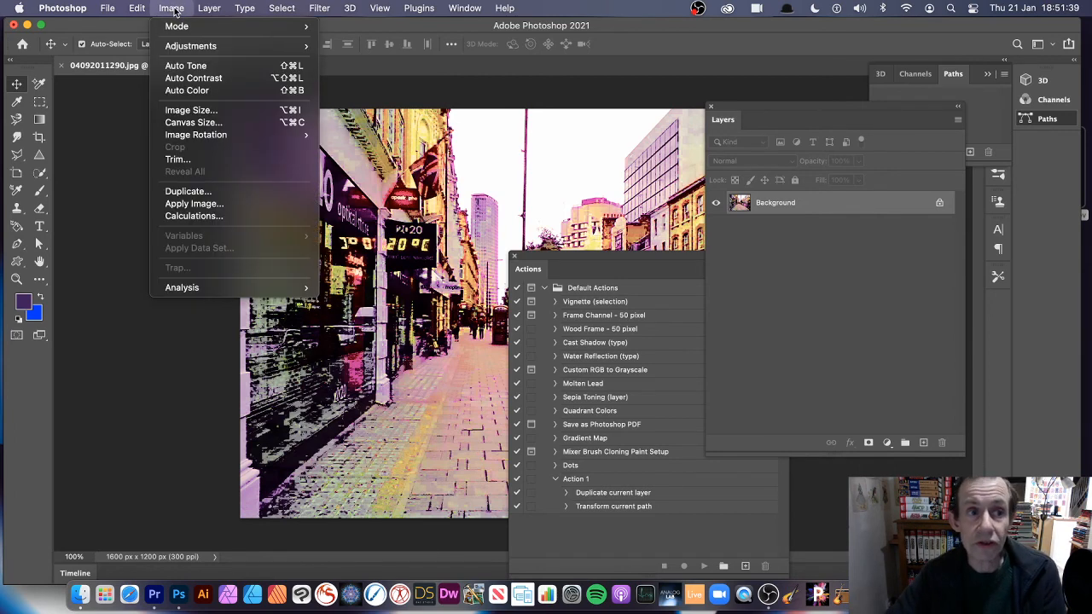
mouse_move(175, 47)
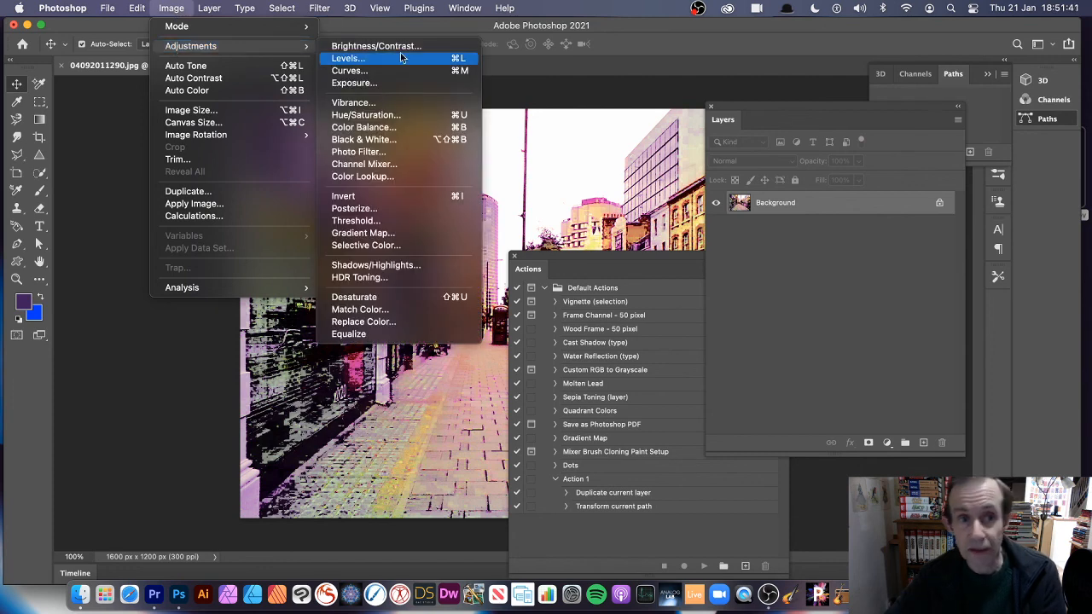
click(401, 141)
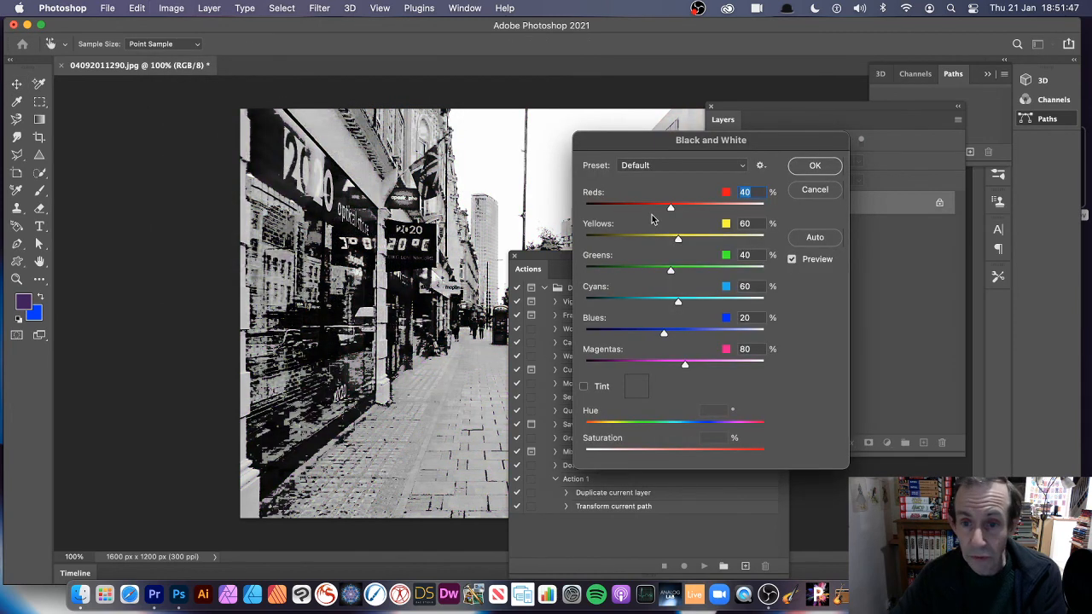
drag(671, 207, 713, 209)
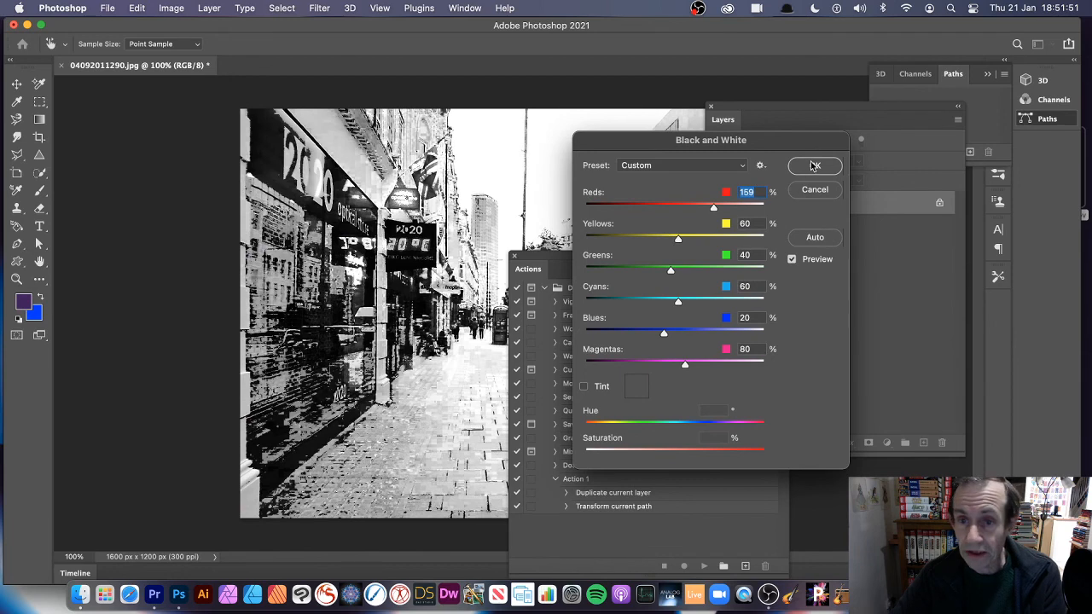
click(815, 166)
drag(536, 257, 612, 258)
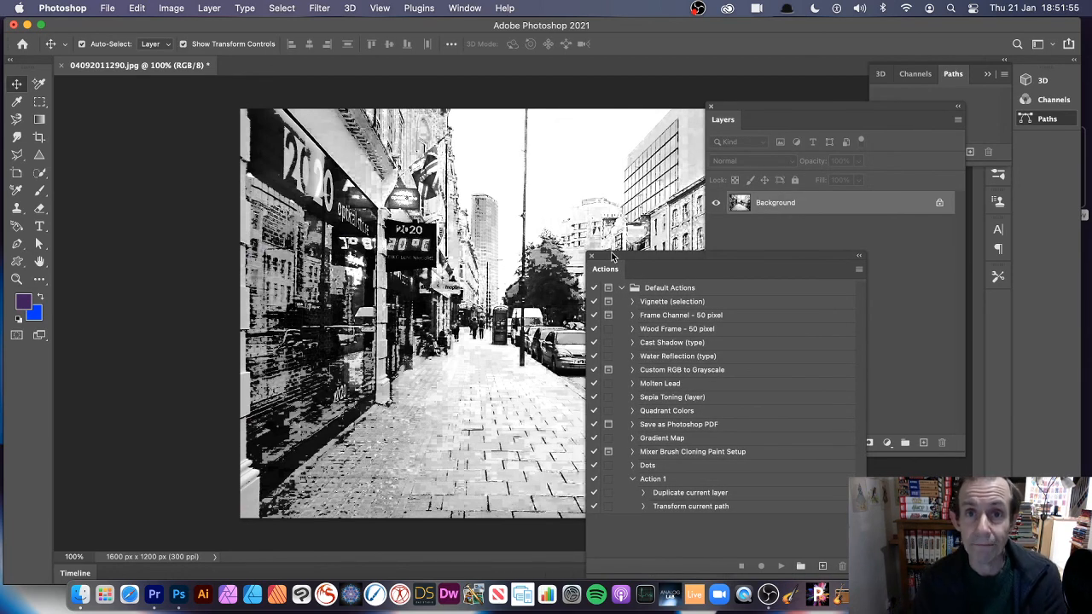